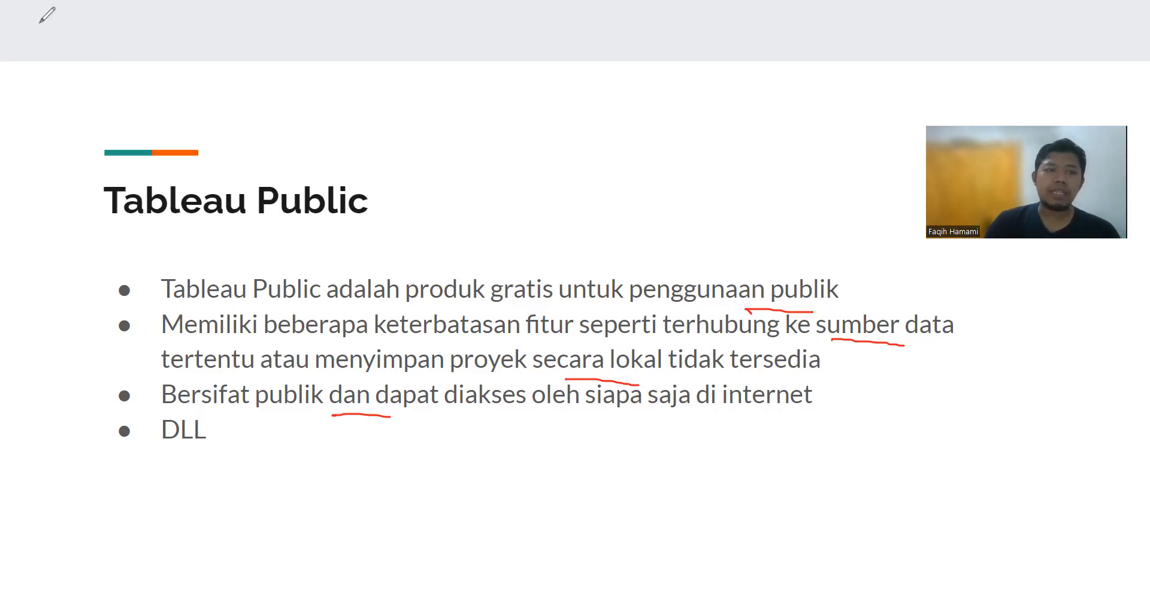
{"action": "left_click", "coordinate": [331, 103]}
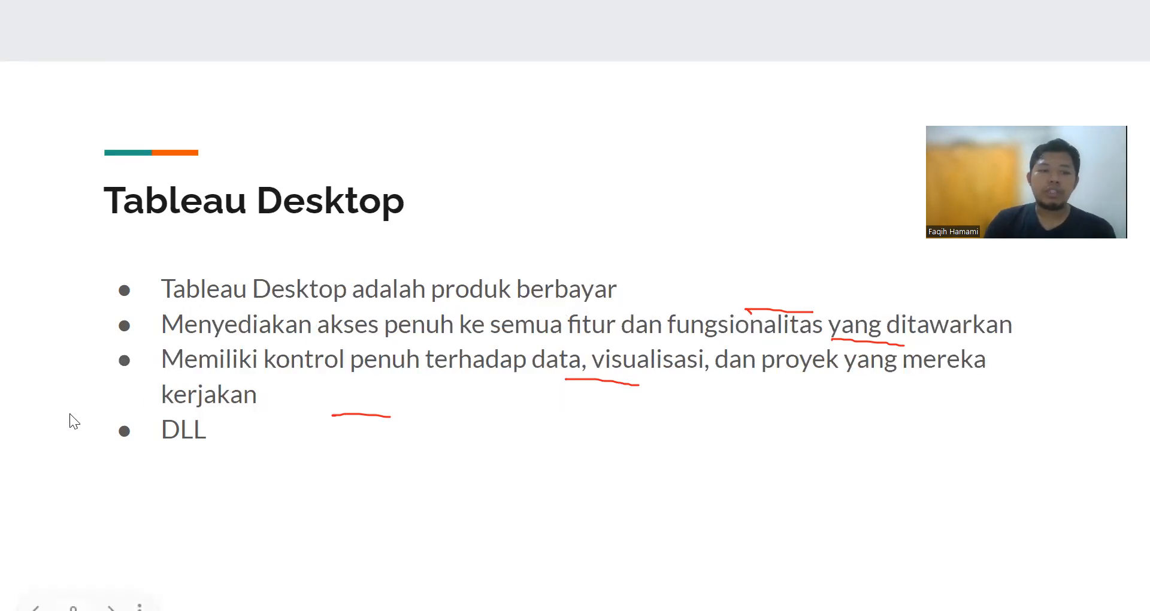
{"action": "left_click", "coordinate": [506, 296]}
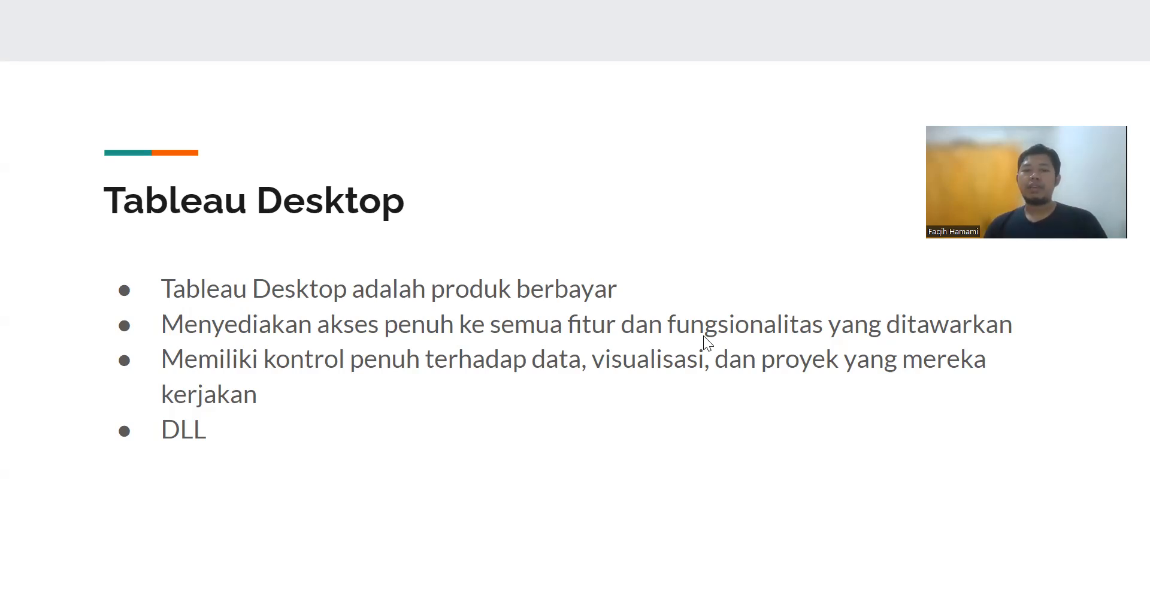
{"action": "left_click", "coordinate": [653, 342]}
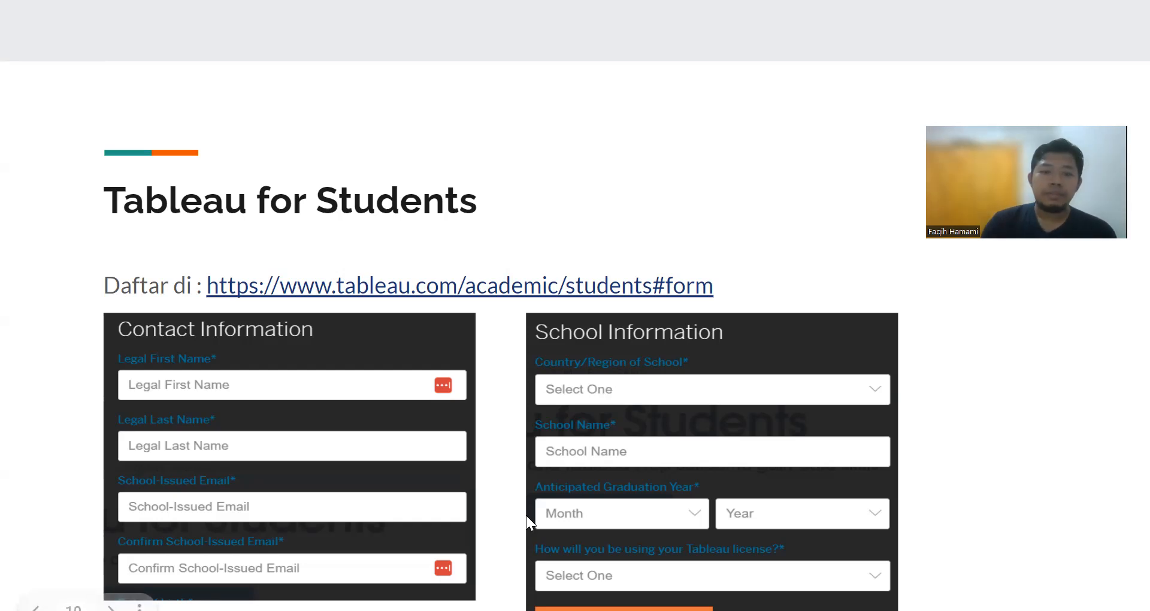
{"action": "left_click", "coordinate": [786, 311]}
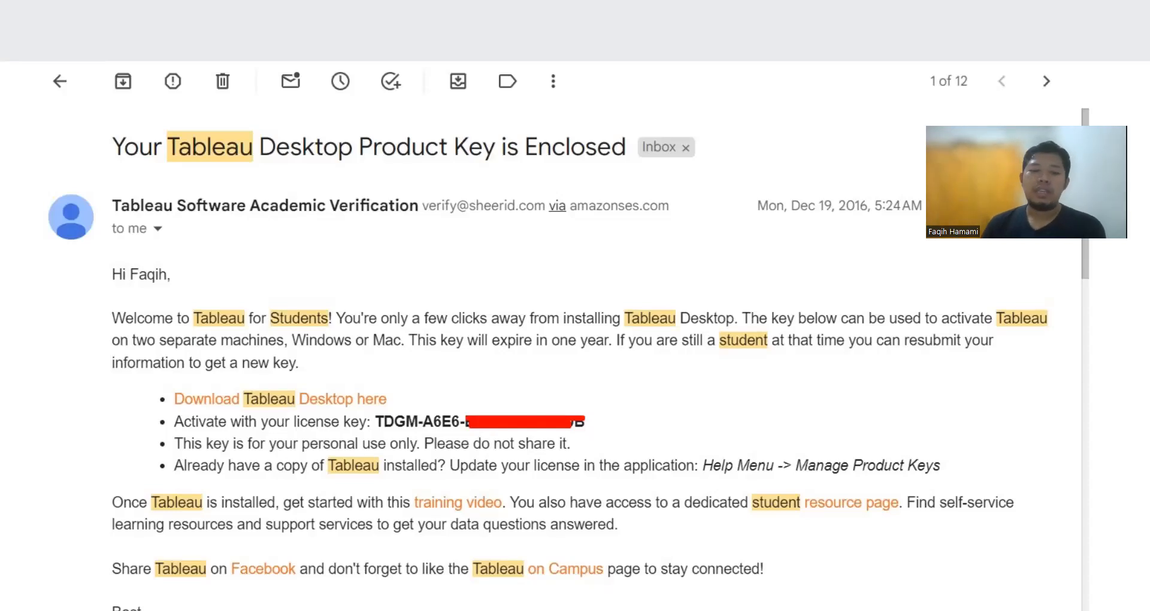
{"action": "left_click", "coordinate": [669, 353]}
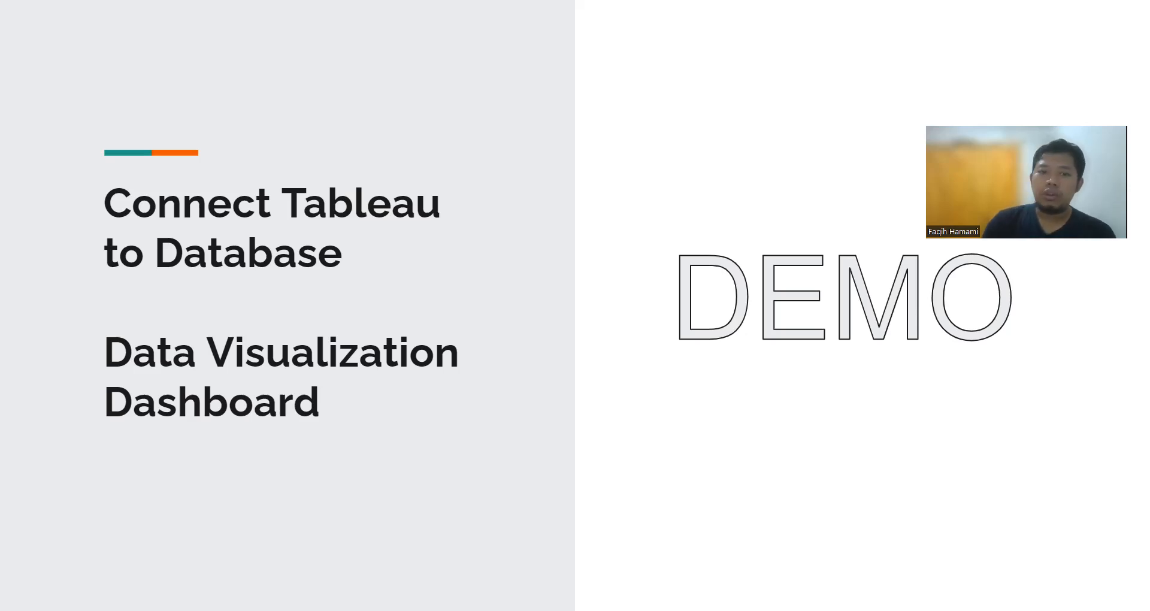
{"action": "key", "text": "Left"}
{"action": "key", "text": "Left"}
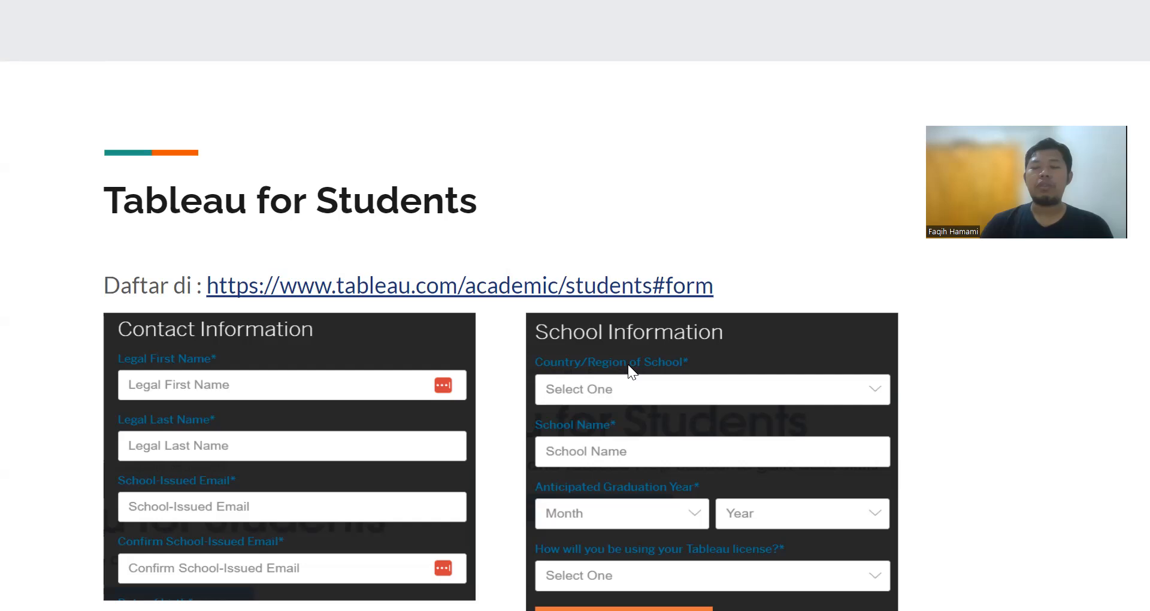
{"action": "key", "text": "Right"}
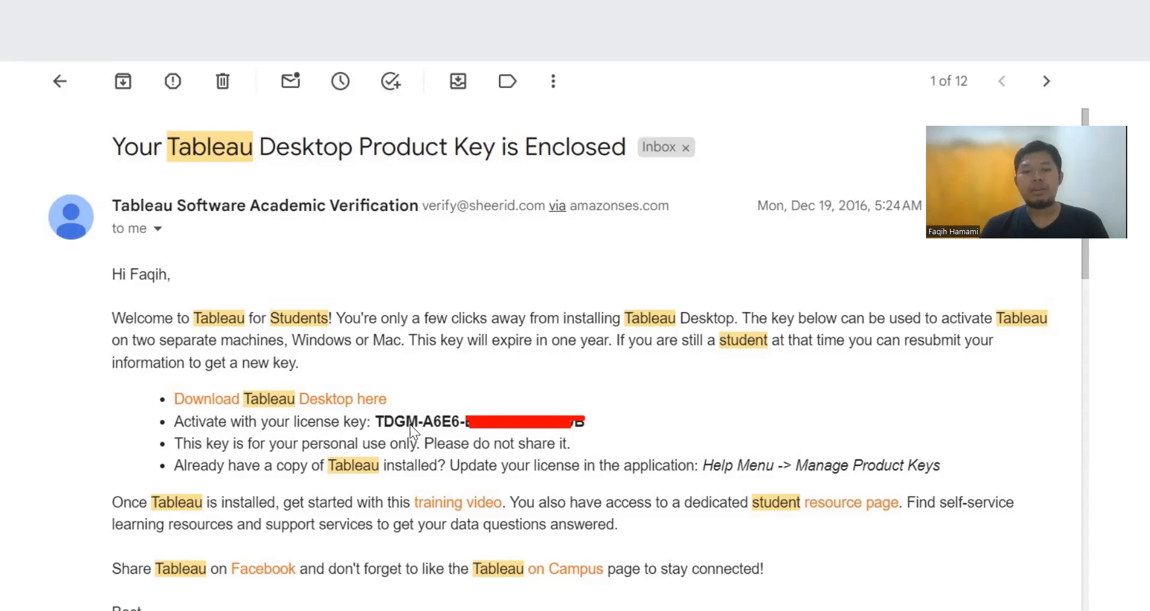
{"action": "key", "text": "Right"}
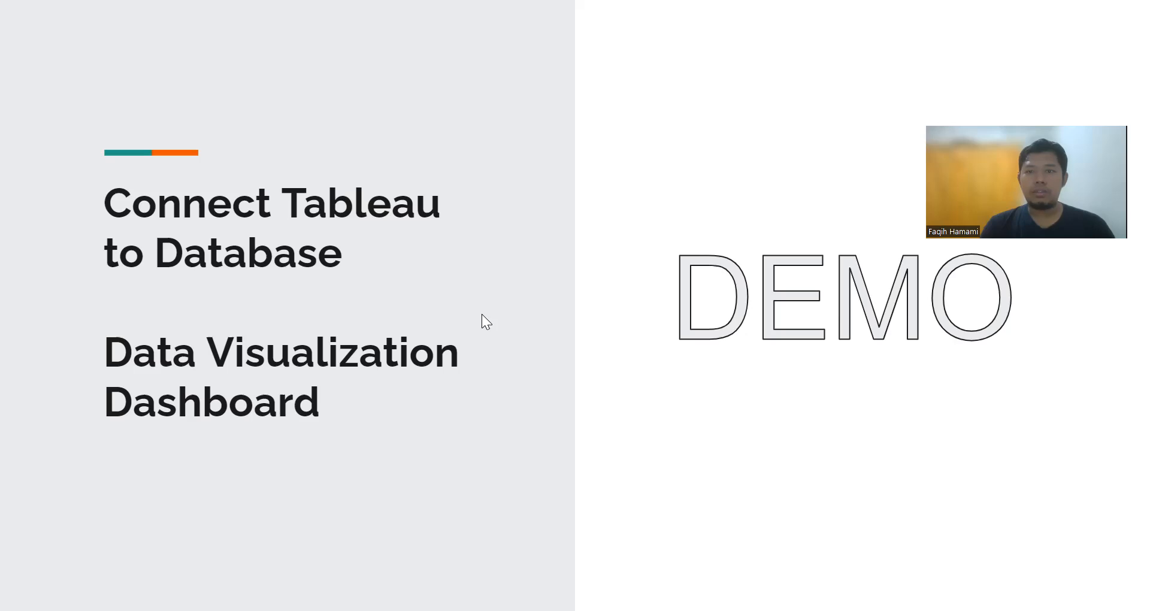
Step: Exit the slideshow and open the Aiven Console at console.aiven.io in a new browser tab
{"action": "key", "text": "Escape"}
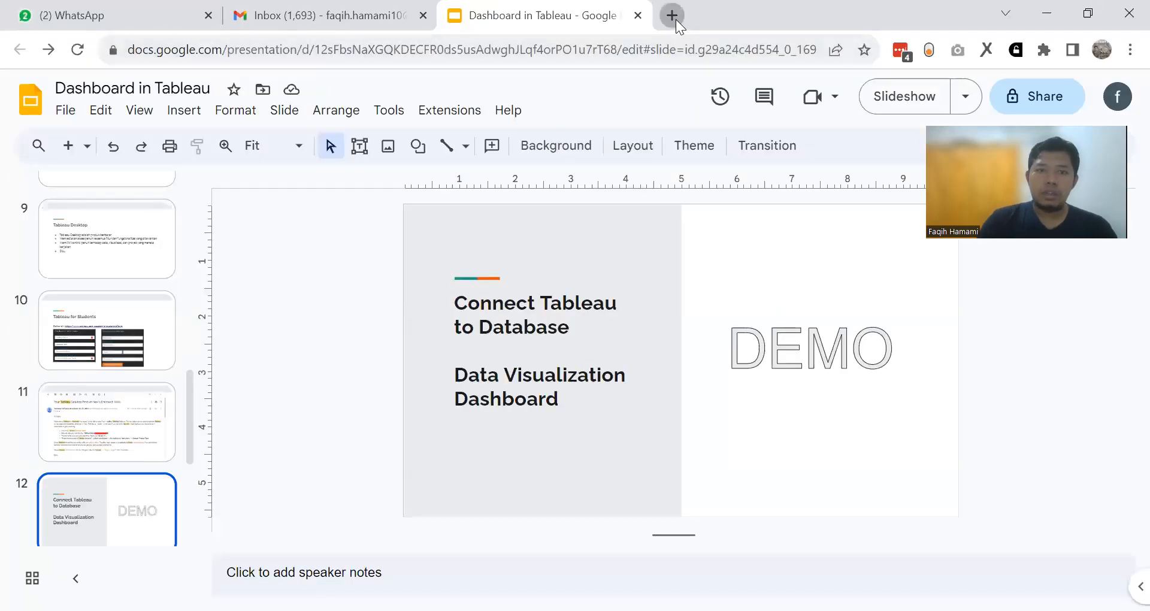
{"action": "left_click", "coordinate": [672, 15]}
{"action": "type", "text": "iv"}
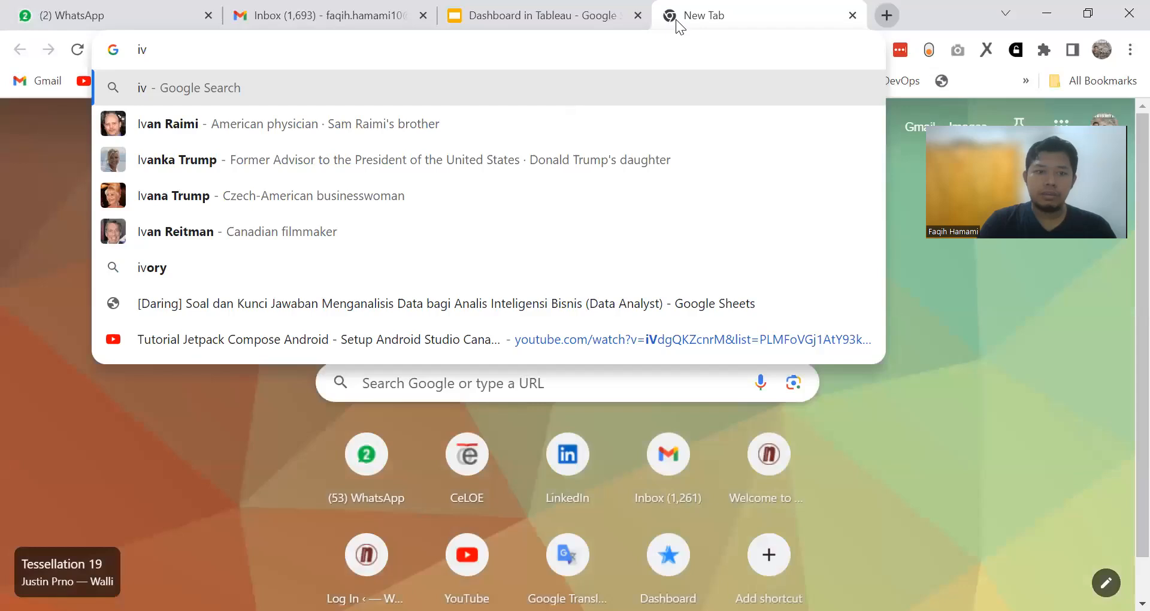
{"action": "type", "text": "aive"}
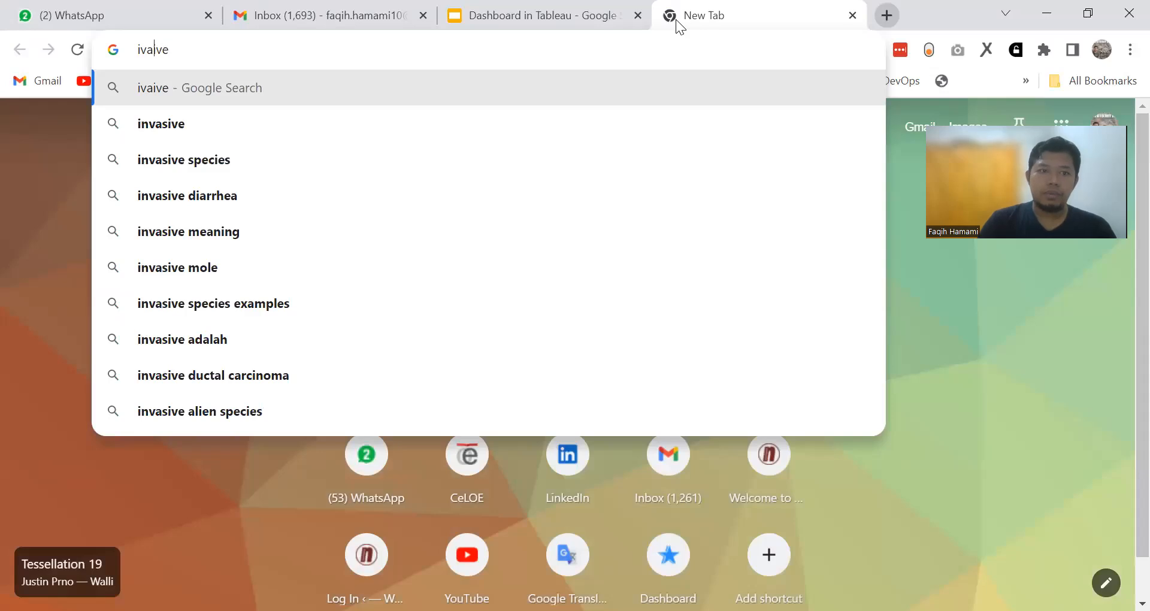
{"action": "key", "text": "BackSpace"}
{"action": "key", "text": "BackSpace"}
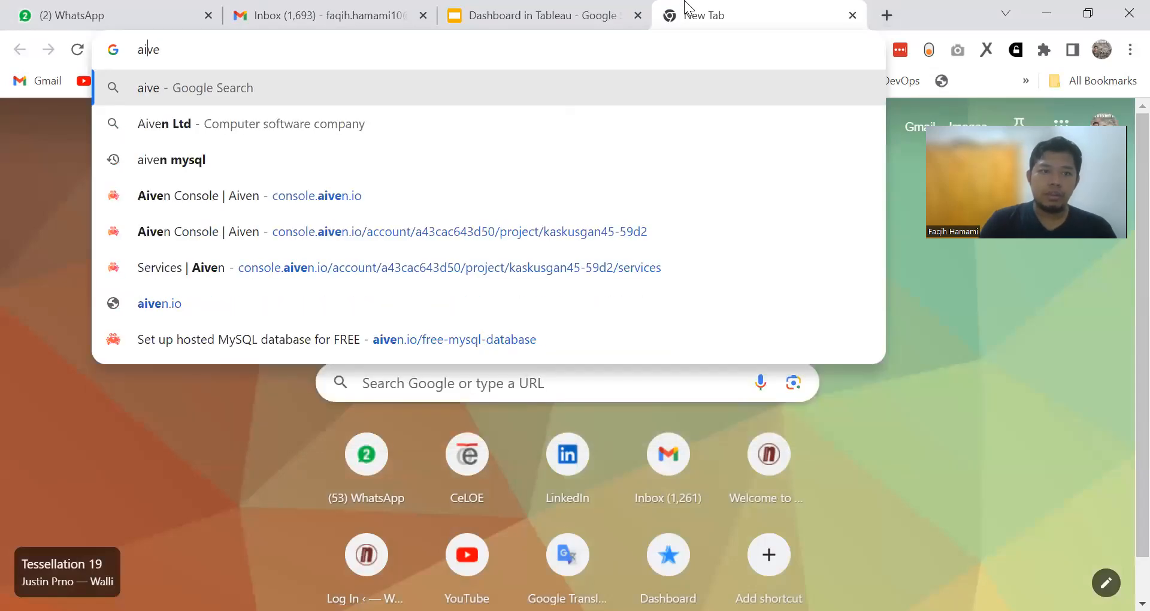
{"action": "key", "text": "Down"}
{"action": "key", "text": "Down"}
{"action": "key", "text": "Down"}
{"action": "key", "text": "Return"}
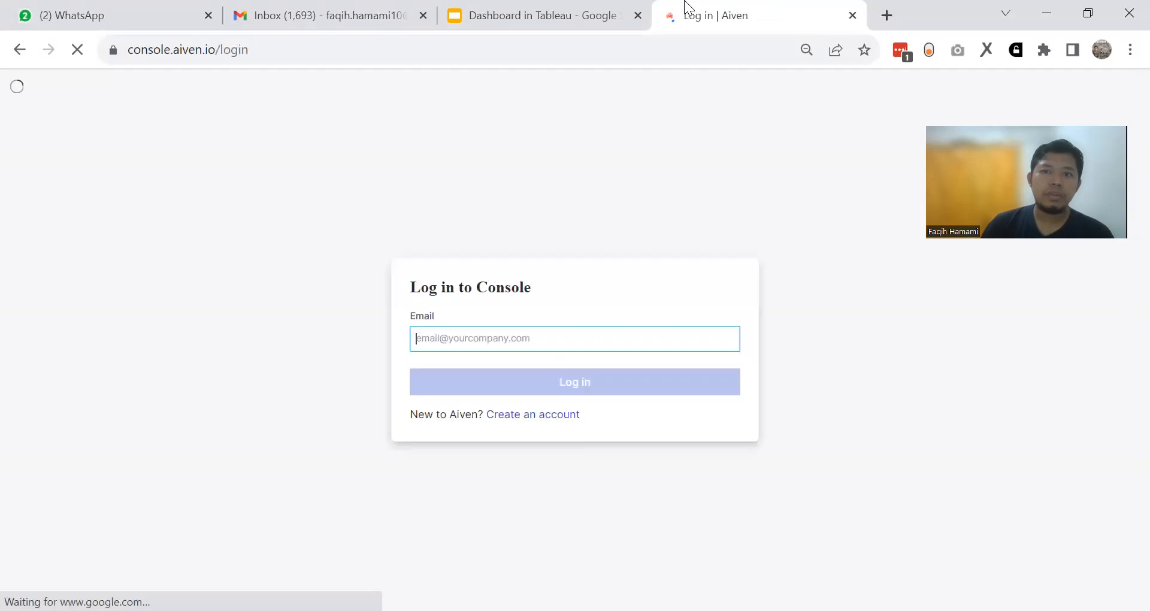
Step: Log in to the Aiven Console and examine the connection details in the mysql-fqh service's overview
{"action": "left_click", "coordinate": [575, 376]}
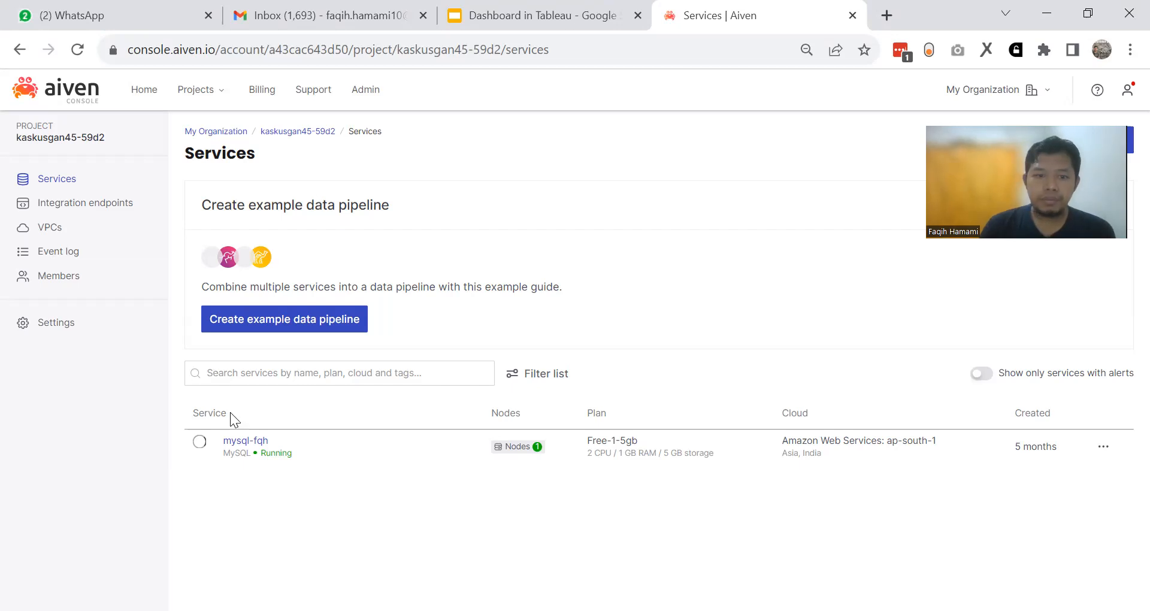
{"action": "left_click", "coordinate": [551, 8]}
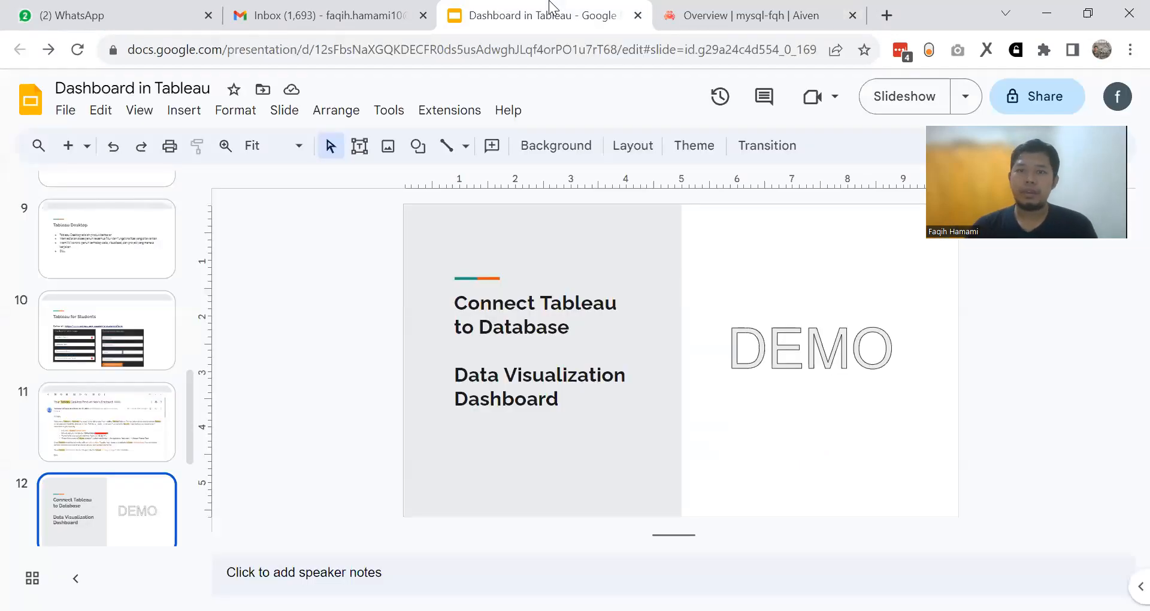
{"action": "left_click", "coordinate": [761, 13]}
{"action": "scroll", "coordinate": [503, 370], "scroll_direction": "down", "scroll_amount": 3}
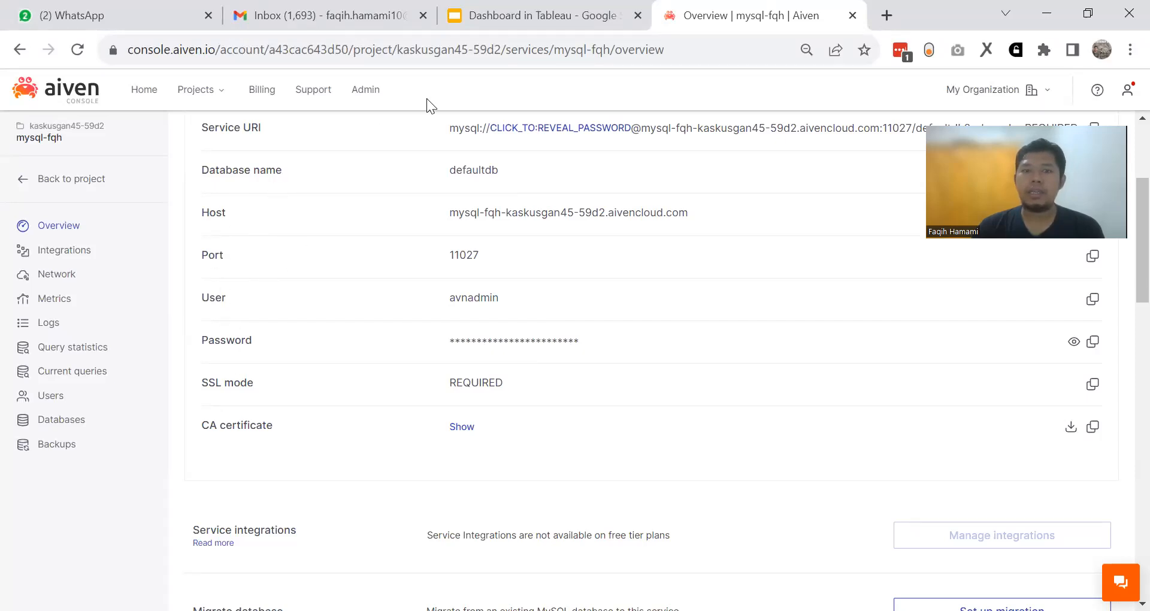
{"action": "left_click", "coordinate": [527, 15]}
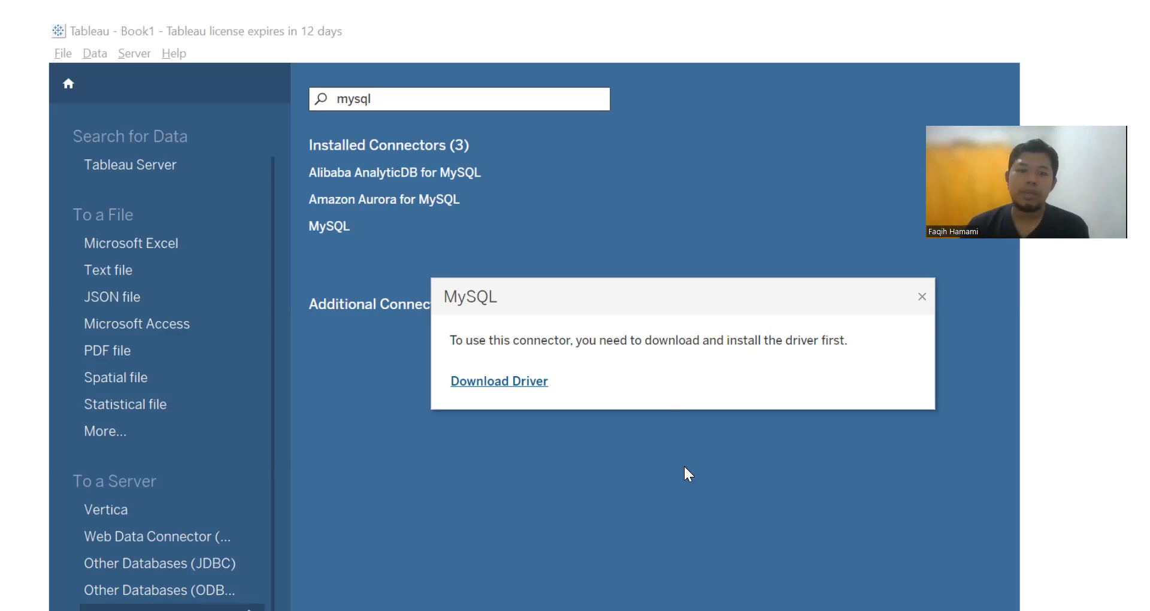
{"action": "left_click", "coordinate": [698, 421]}
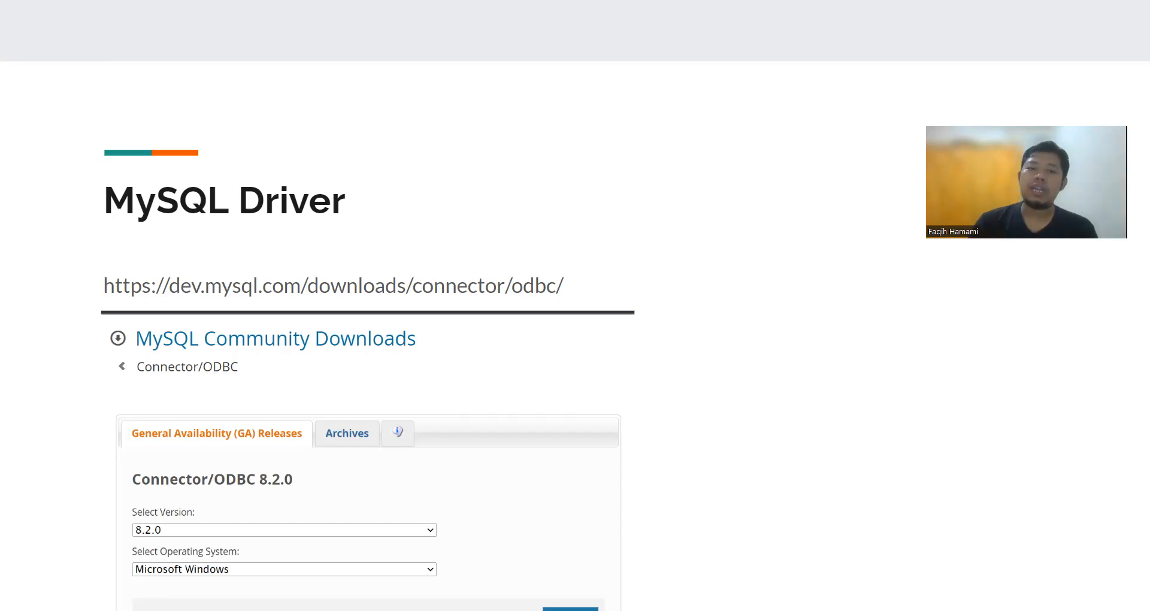
{"action": "left_click", "coordinate": [714, 277]}
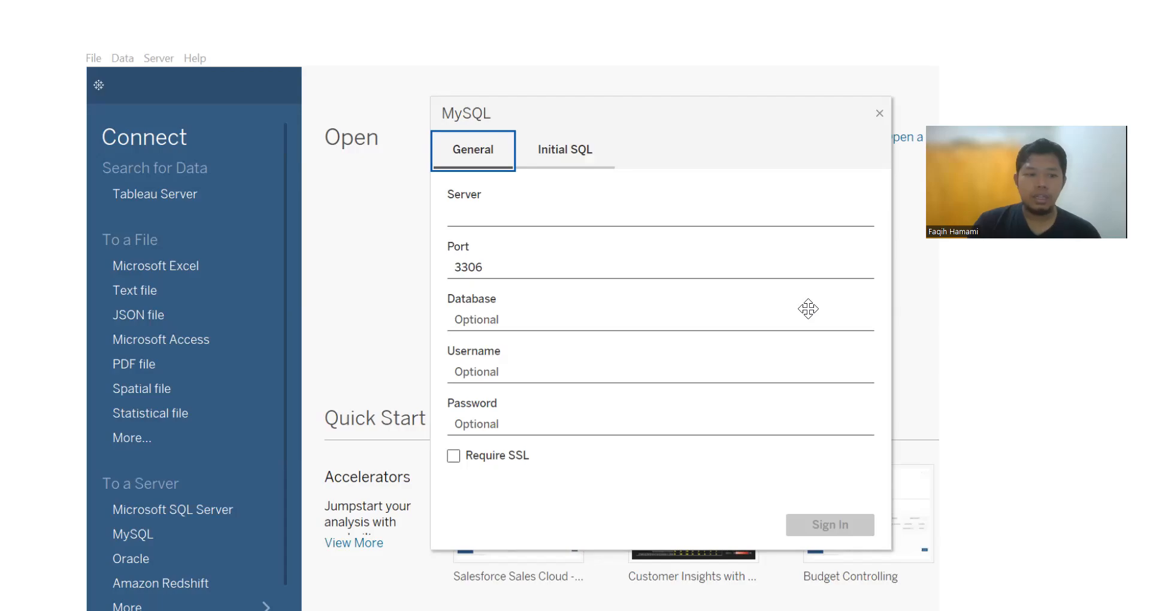
{"action": "key", "text": "Escape"}
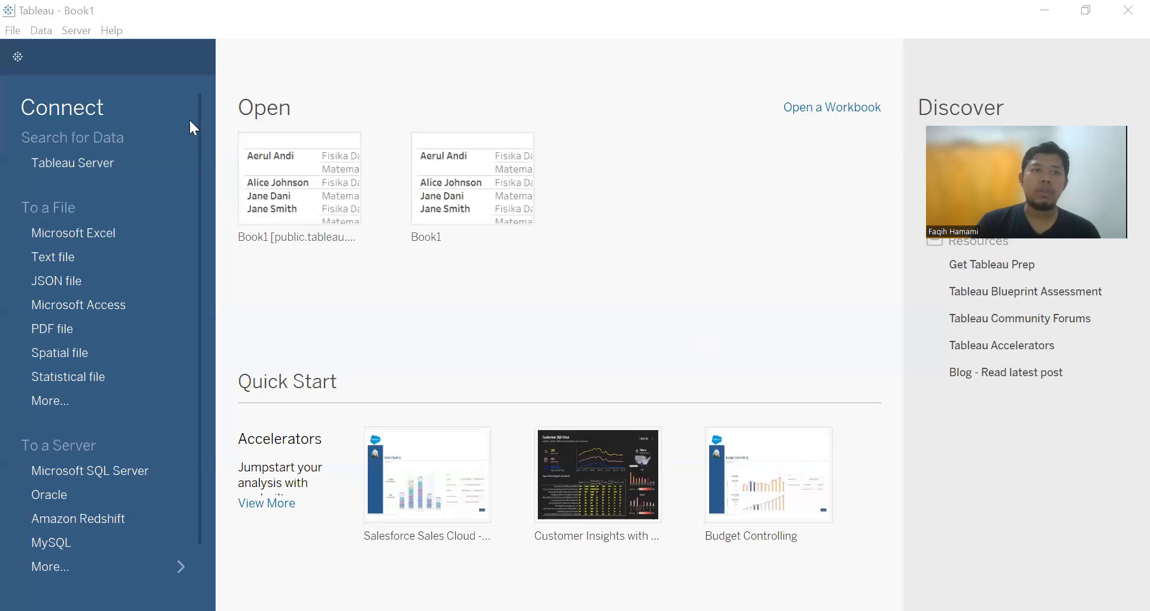
Step: Browse the full list of server connectors and open the MySQL connection form
{"action": "mouse_move", "coordinate": [341, 165]}
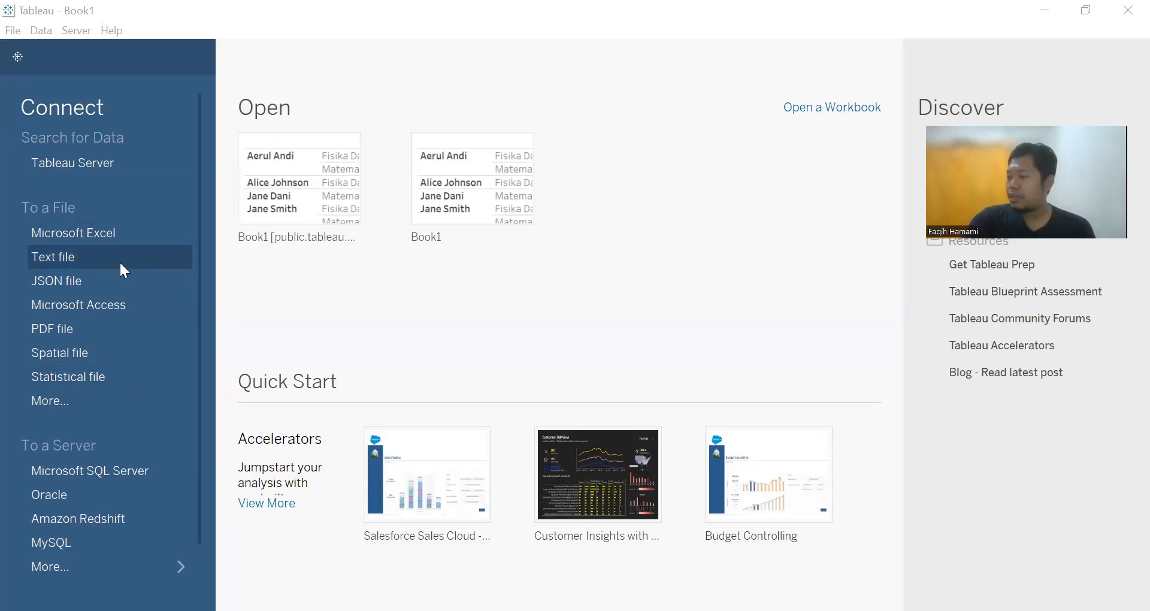
{"action": "scroll", "coordinate": [82, 460], "scroll_direction": "down", "scroll_amount": 2}
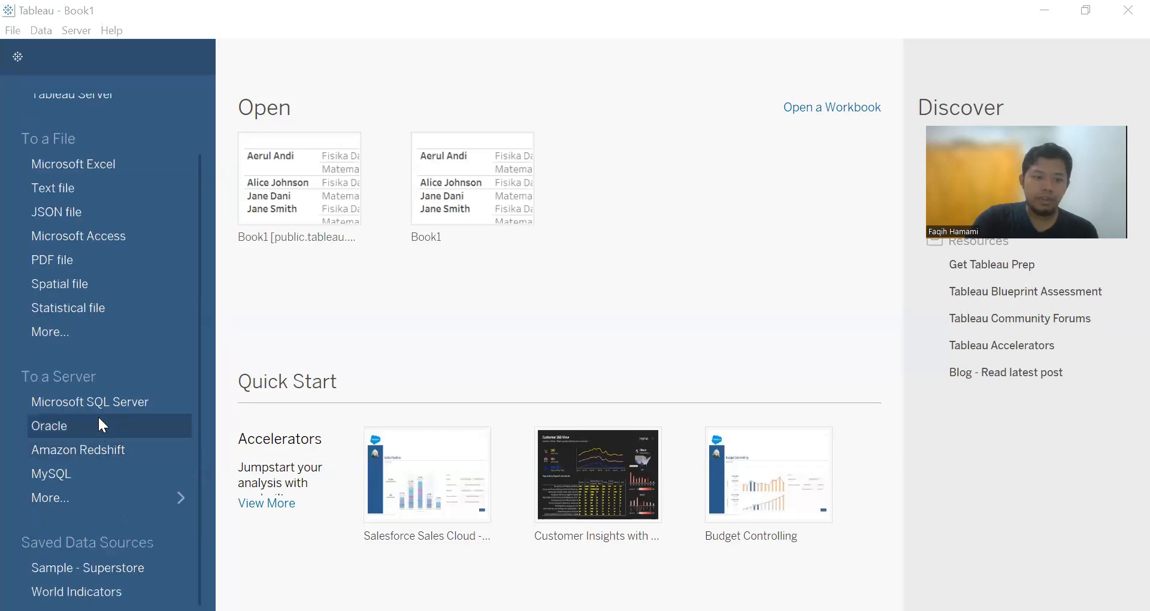
{"action": "left_click", "coordinate": [121, 503]}
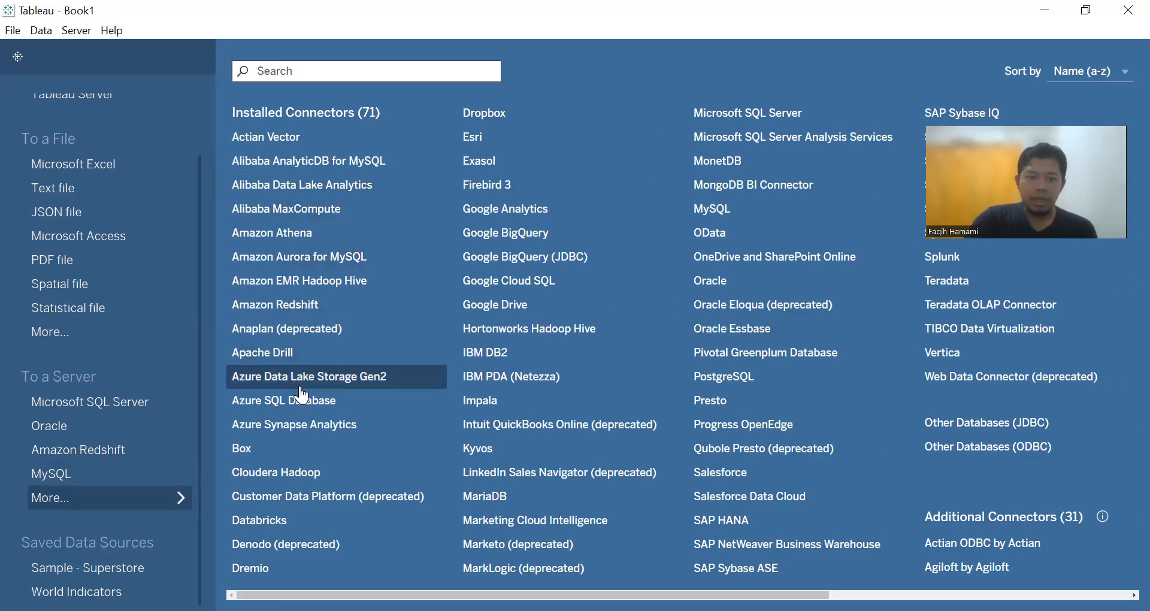
{"action": "scroll", "coordinate": [332, 397], "scroll_direction": "right", "scroll_amount": 2}
{"action": "scroll", "coordinate": [334, 398], "scroll_direction": "left", "scroll_amount": 2}
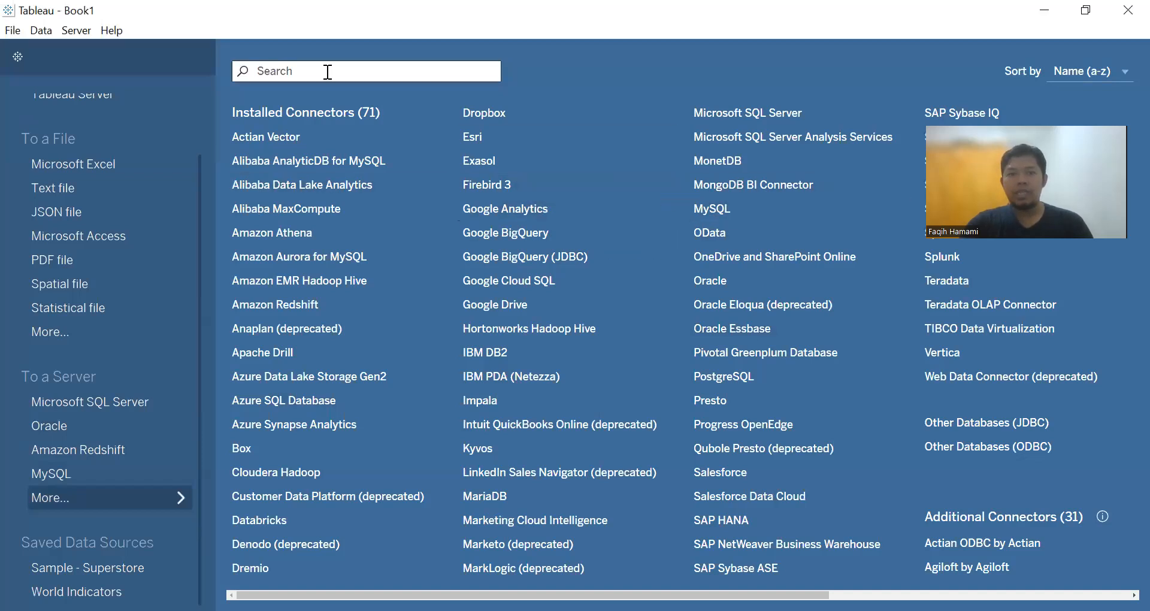
{"action": "left_click", "coordinate": [722, 210]}
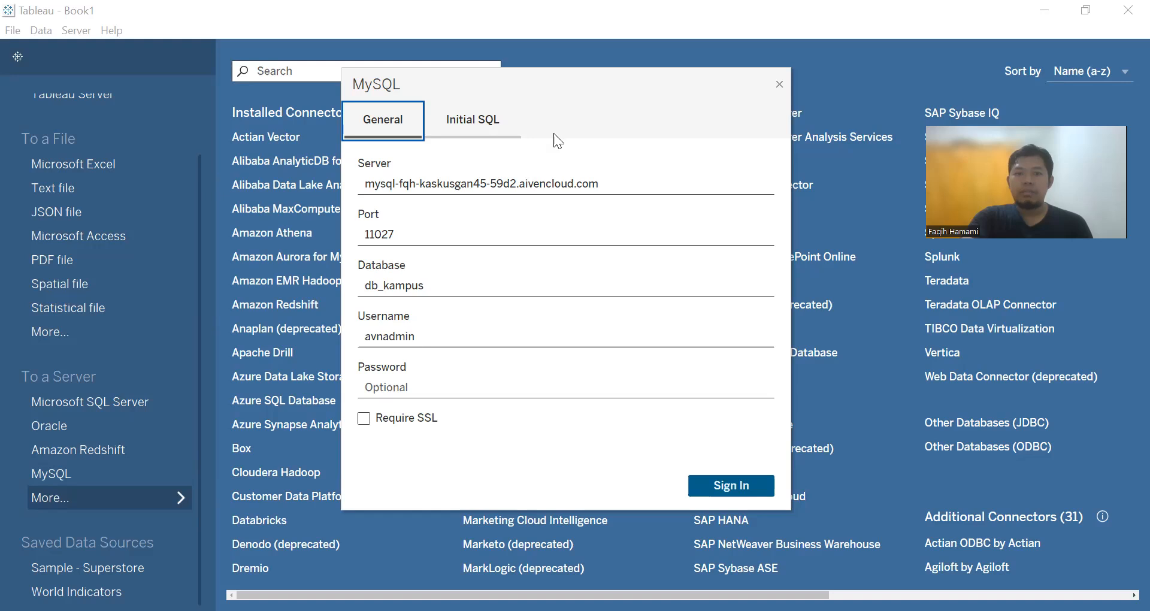
Step: Check the prefilled server, port, database and username, paste the account password, and sign in to the MySQL server
{"action": "left_click", "coordinate": [396, 184]}
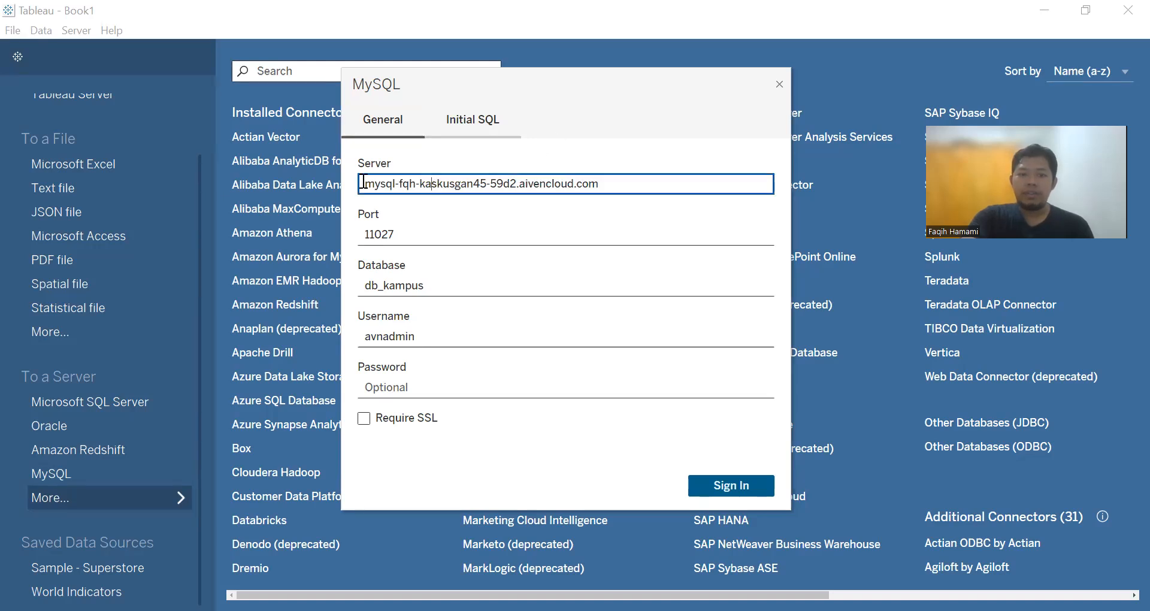
{"action": "left_click", "coordinate": [442, 237]}
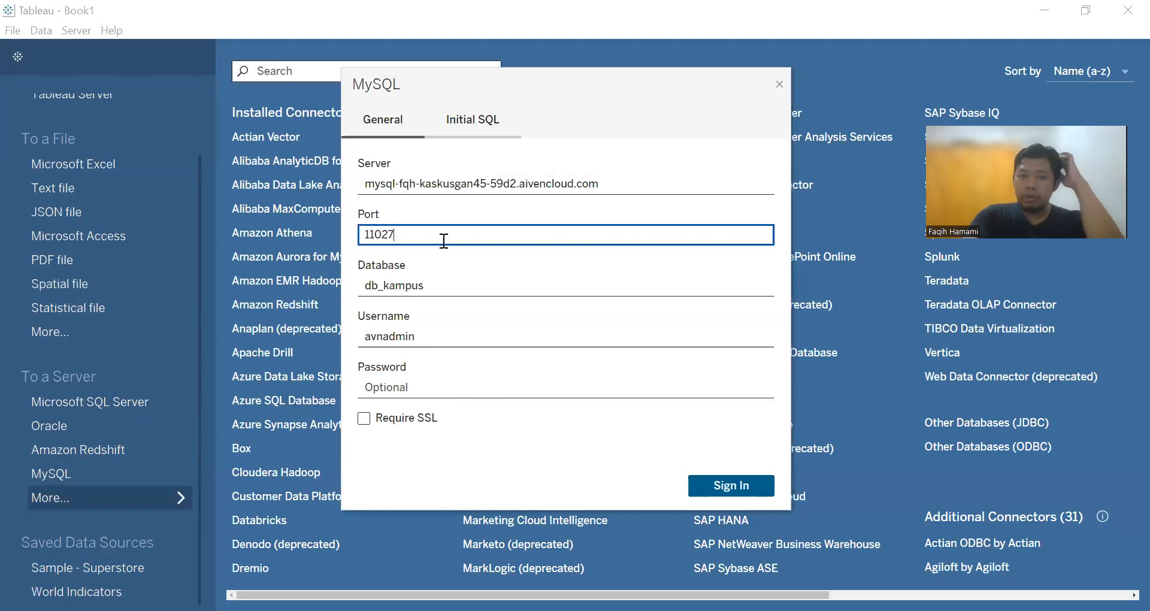
{"action": "left_click", "coordinate": [454, 291]}
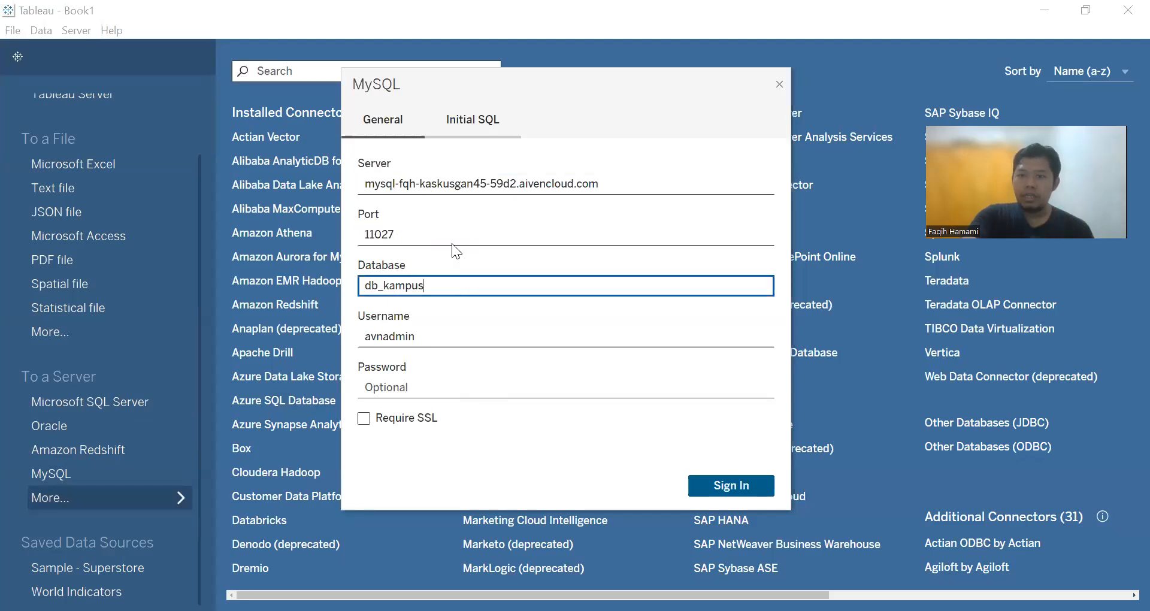
{"action": "left_click", "coordinate": [439, 336]}
{"action": "left_click", "coordinate": [441, 379]}
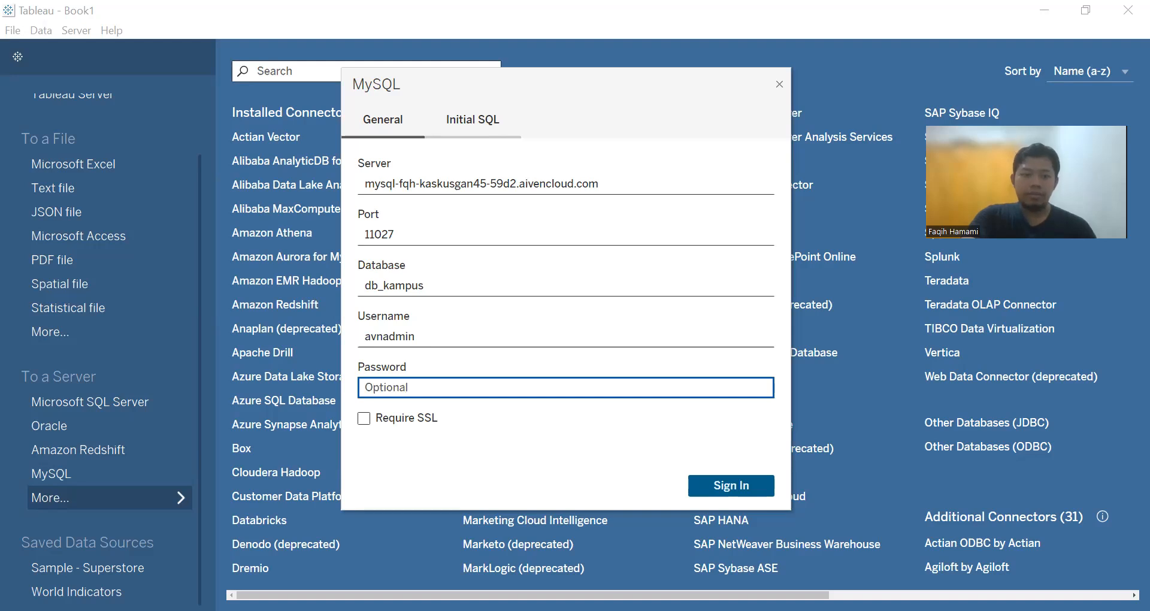
{"action": "key", "text": "ctrl+v"}
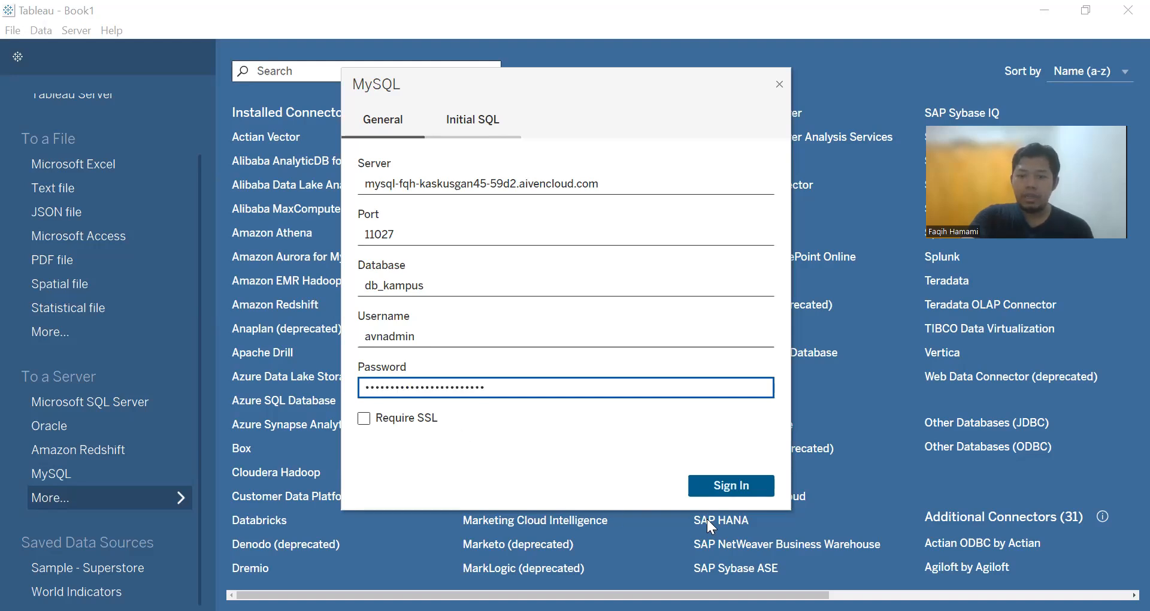
{"action": "left_click", "coordinate": [720, 490]}
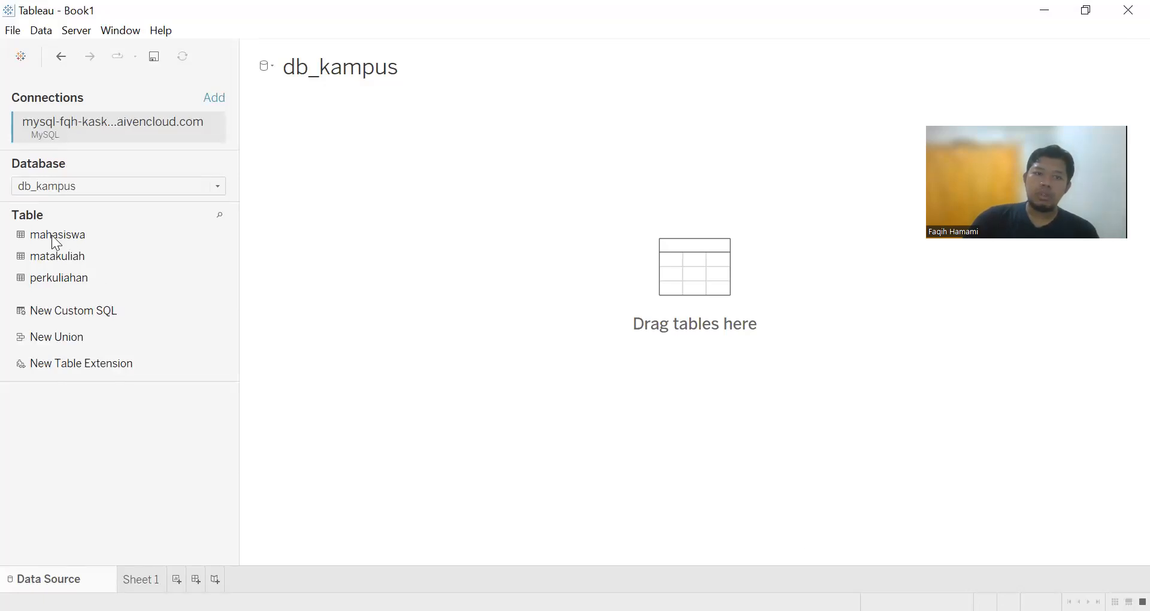
Step: Look through the available databases on the MySQL connection and select dwh_sales as the database
{"action": "left_click", "coordinate": [57, 185]}
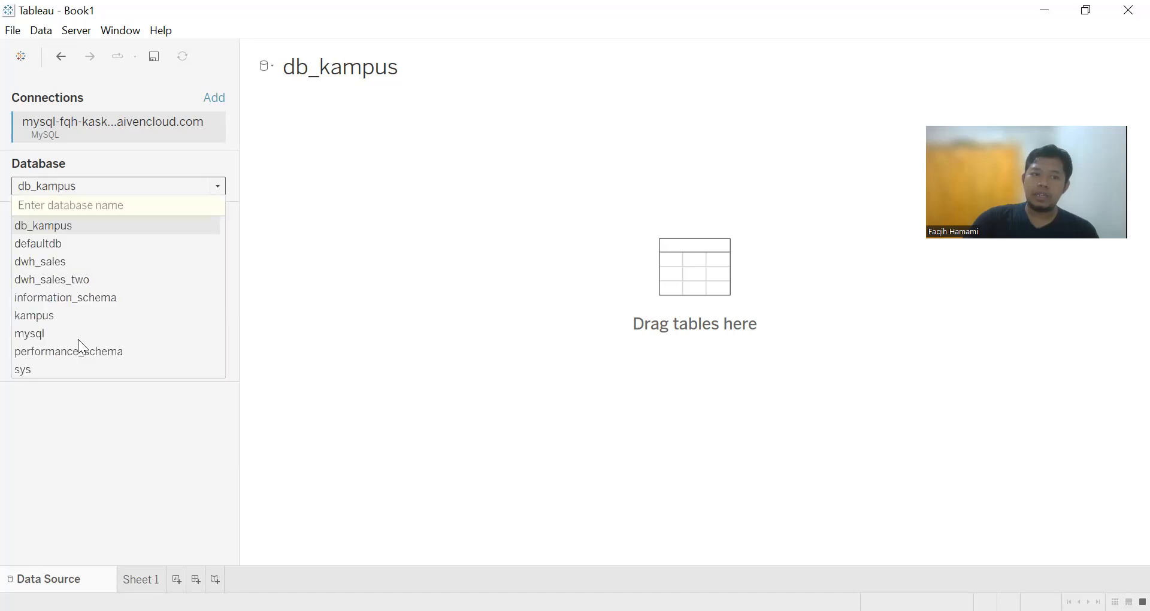
{"action": "left_click", "coordinate": [62, 440]}
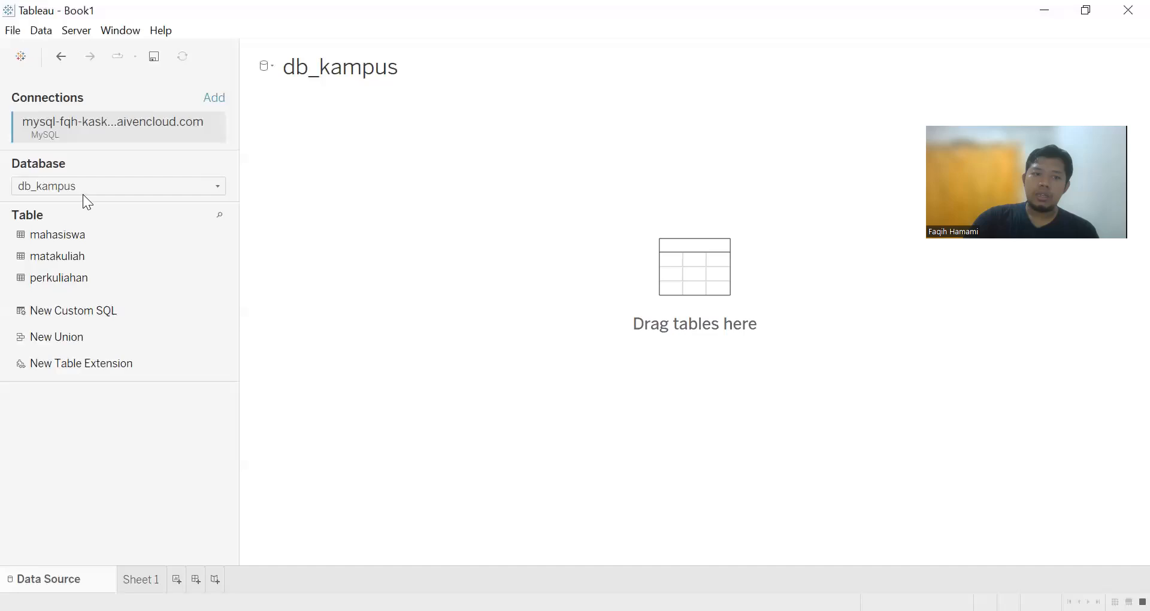
{"action": "left_click", "coordinate": [84, 190]}
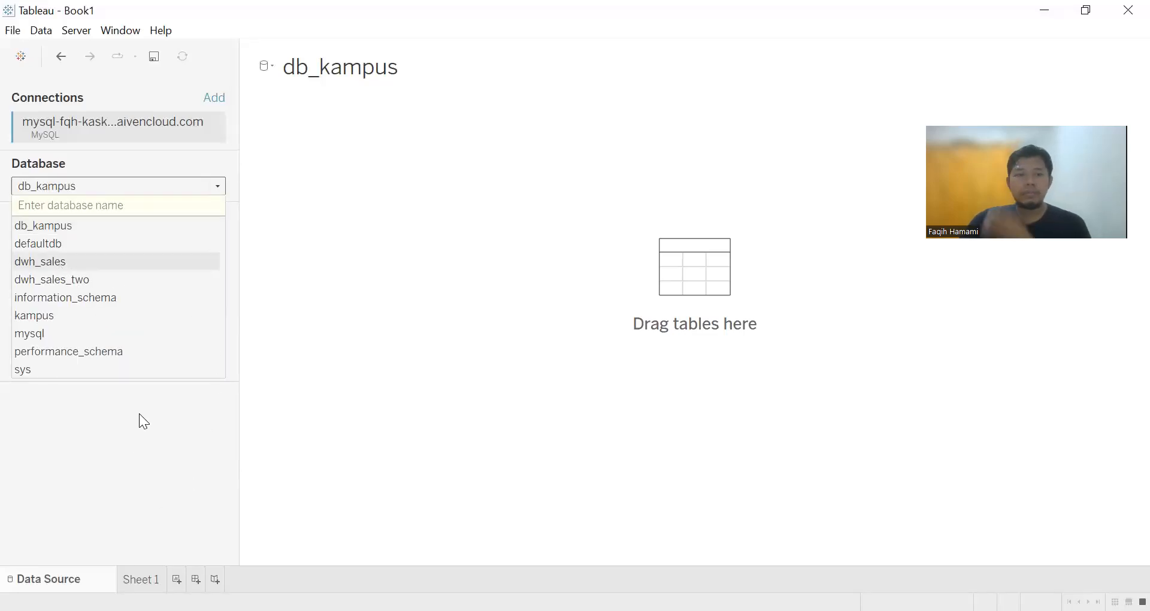
{"action": "key", "text": "Return"}
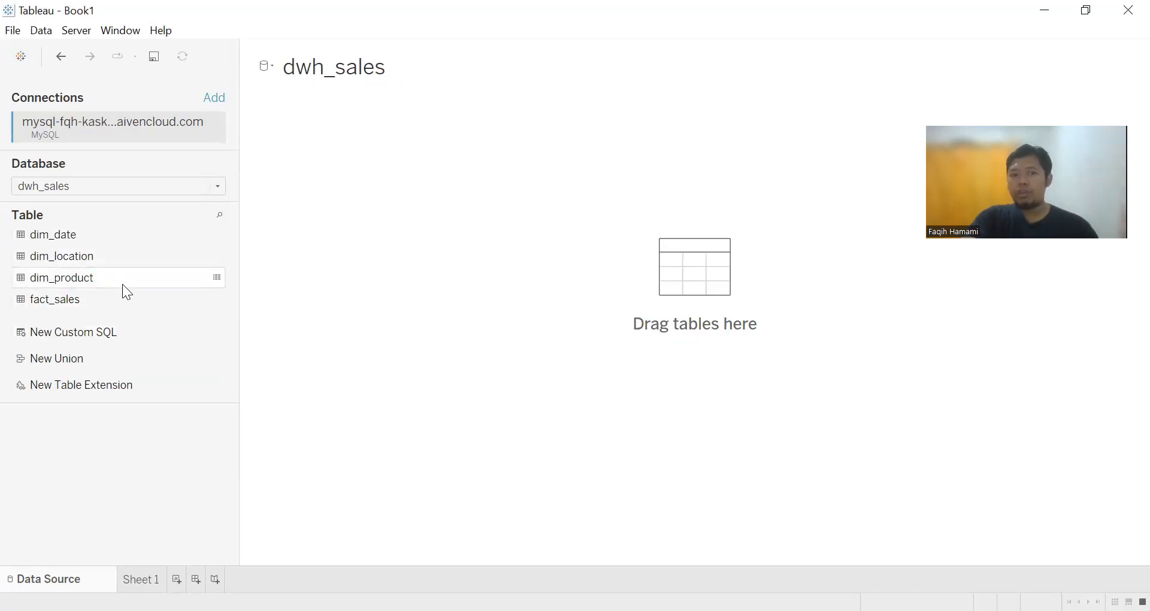
Step: Switch the database to db_kampus, relate mahasiswa to perkuliahan and perkuliahan to matakuliah, and check the fields matched in the matakuliah relationship
{"action": "left_click", "coordinate": [67, 186]}
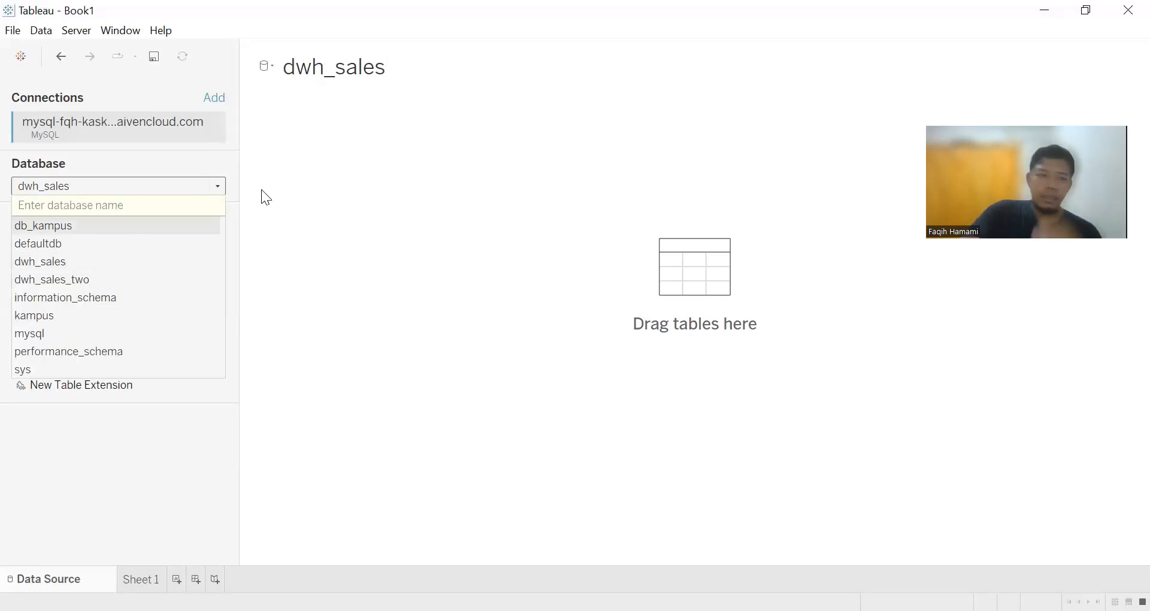
{"action": "key", "text": "Return"}
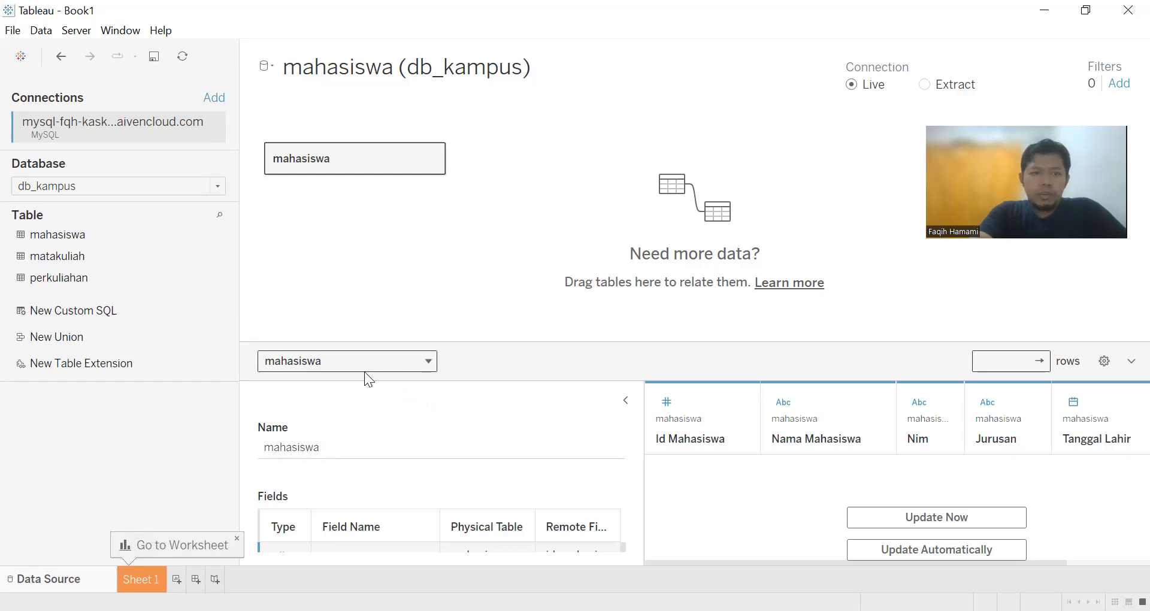
{"action": "left_click_drag", "start_coordinate": [68, 282], "coordinate": [563, 300]}
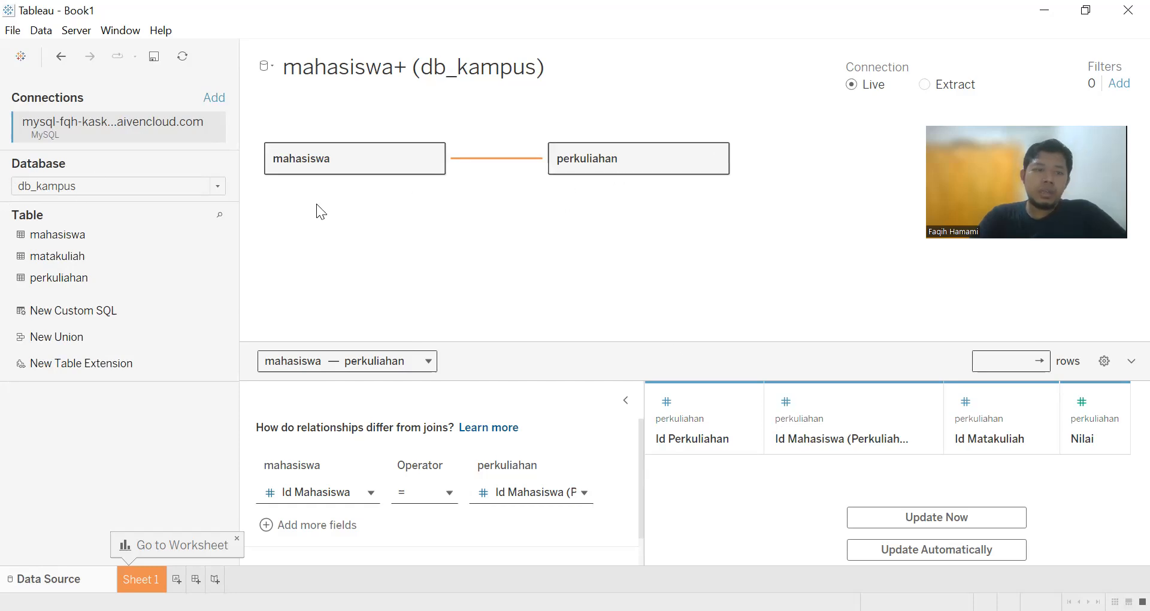
{"action": "left_click_drag", "start_coordinate": [78, 257], "coordinate": [882, 179]}
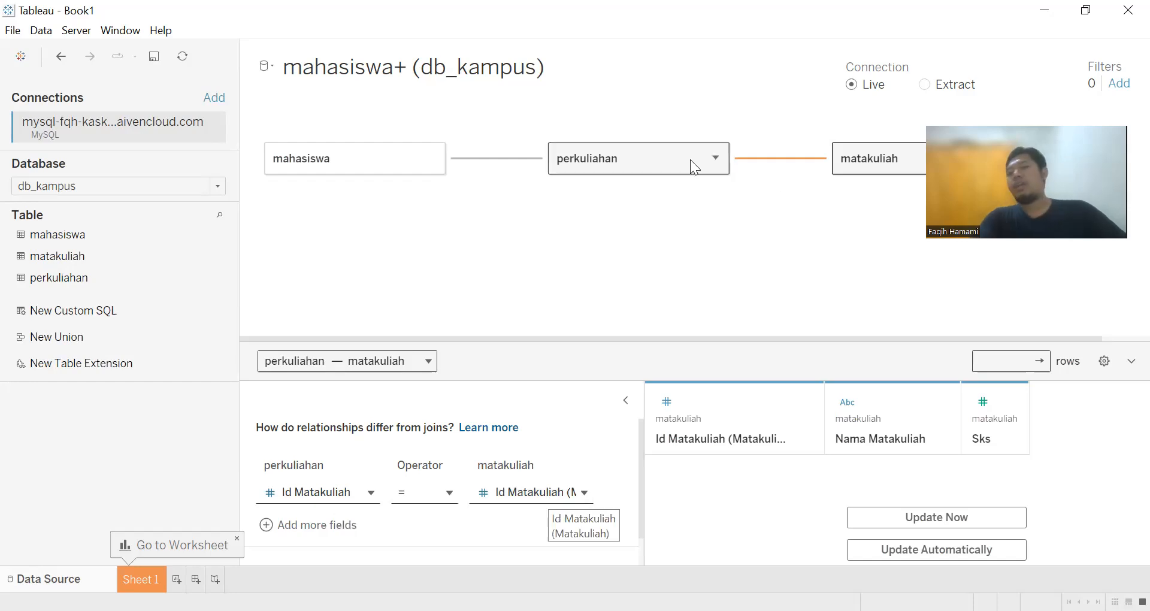
{"action": "left_click", "coordinate": [582, 493]}
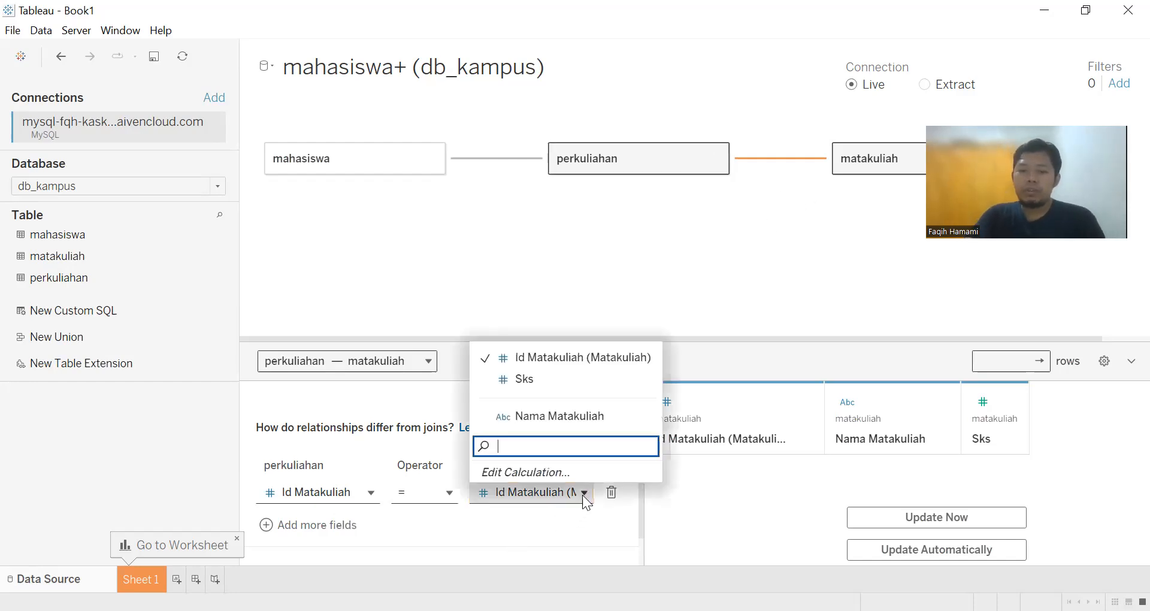
{"action": "left_click", "coordinate": [364, 494]}
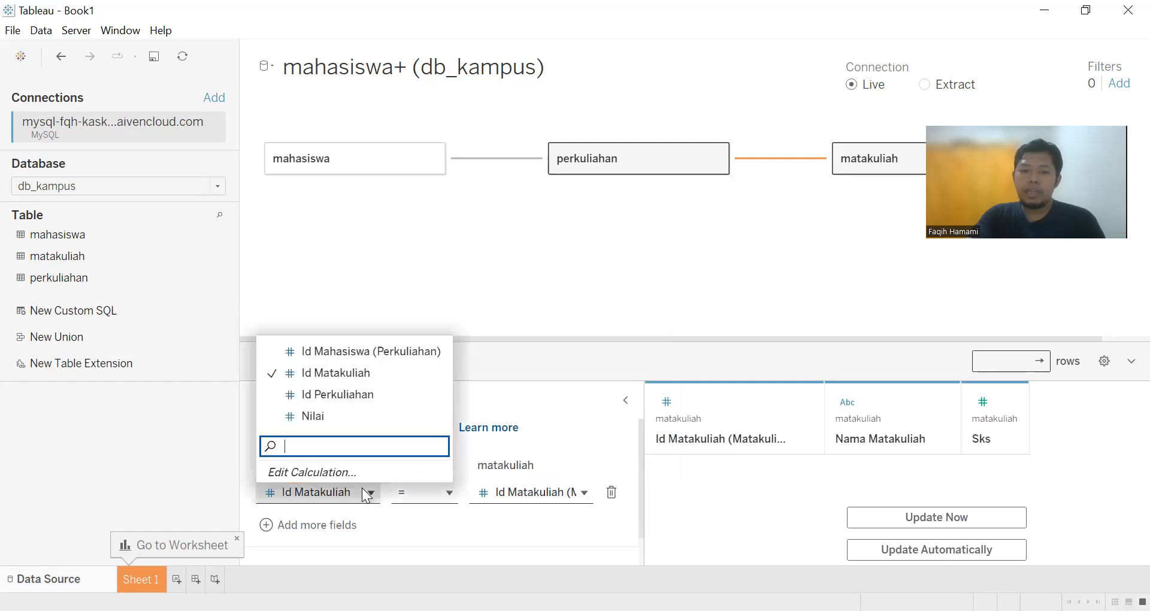
{"action": "left_click", "coordinate": [571, 303]}
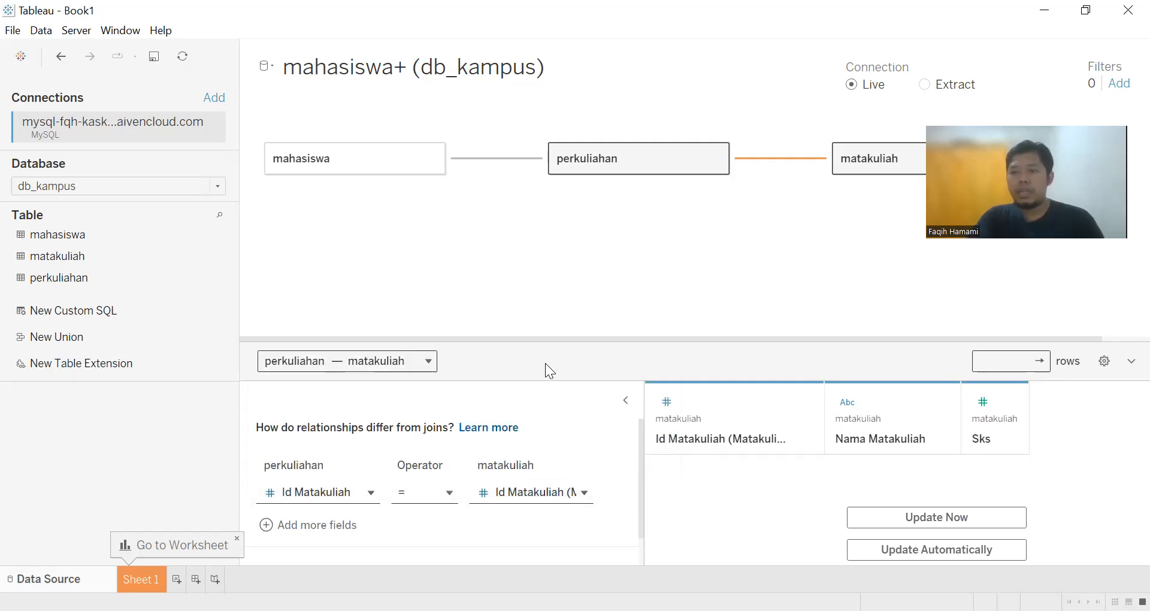
Step: Change the data source connection from live to an extract and save the extract as perkuliahan_temp
{"action": "left_click", "coordinate": [921, 84]}
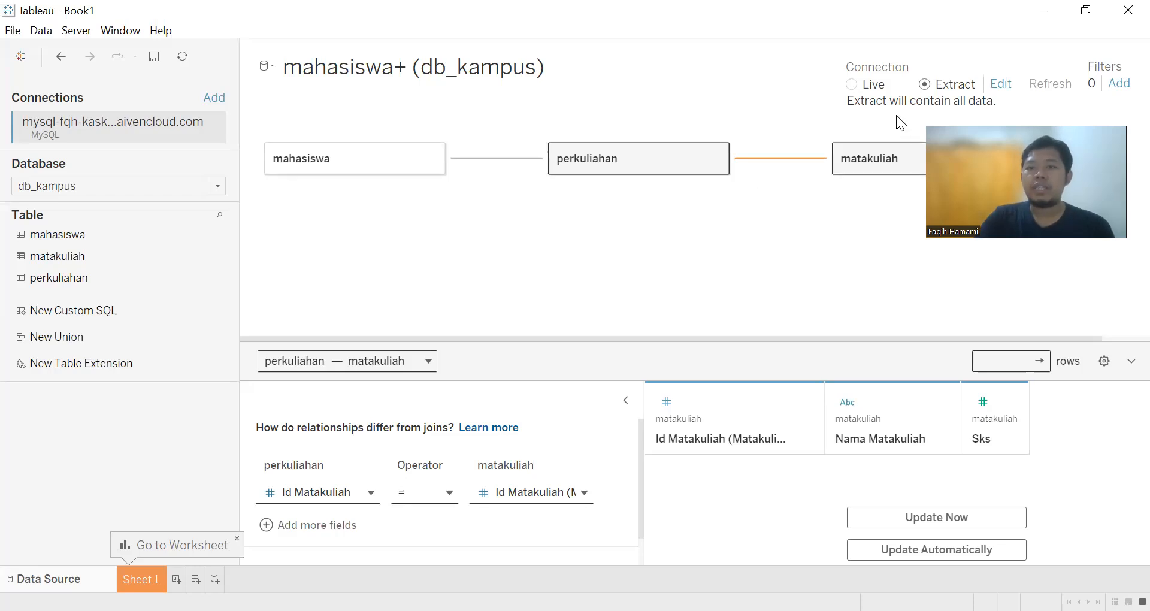
{"action": "left_click", "coordinate": [853, 84]}
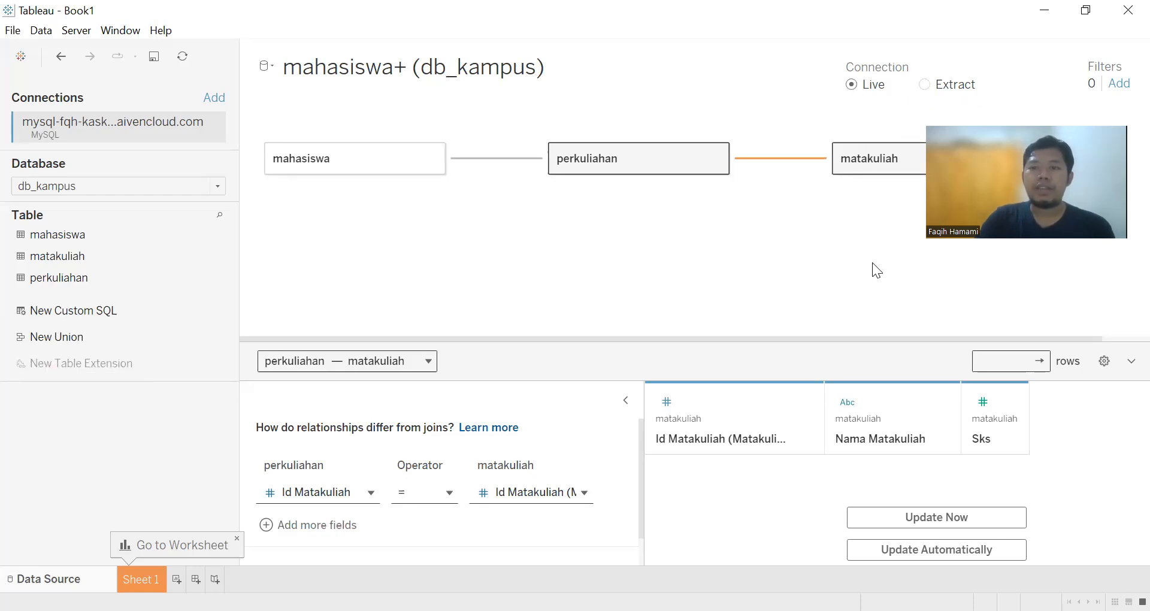
{"action": "left_click", "coordinate": [925, 85]}
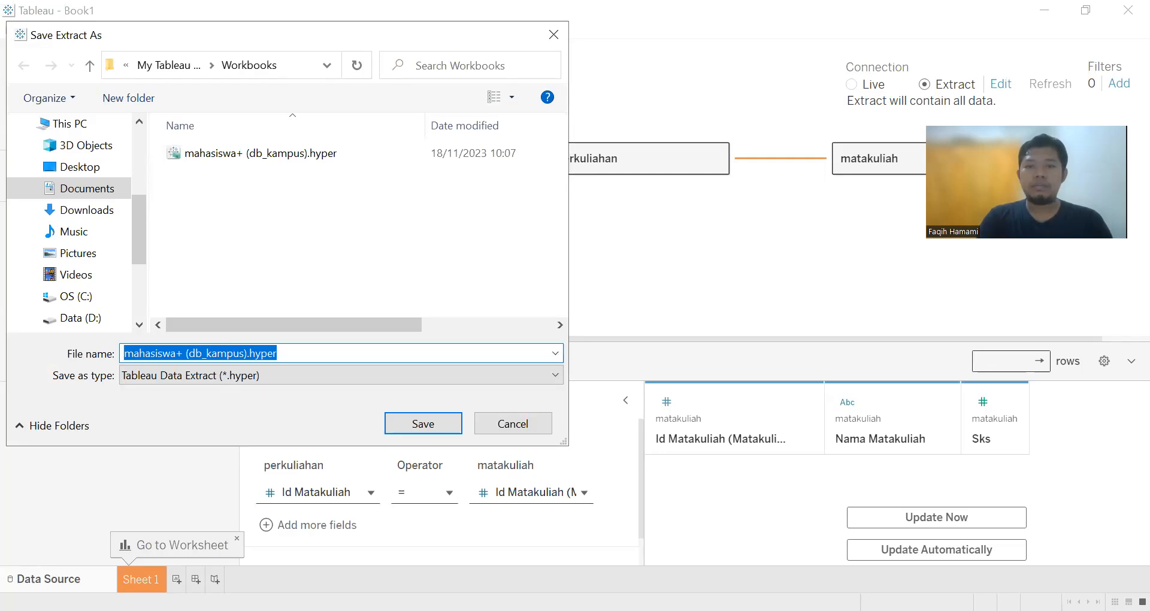
{"action": "type", "text": "perkuliahan"}
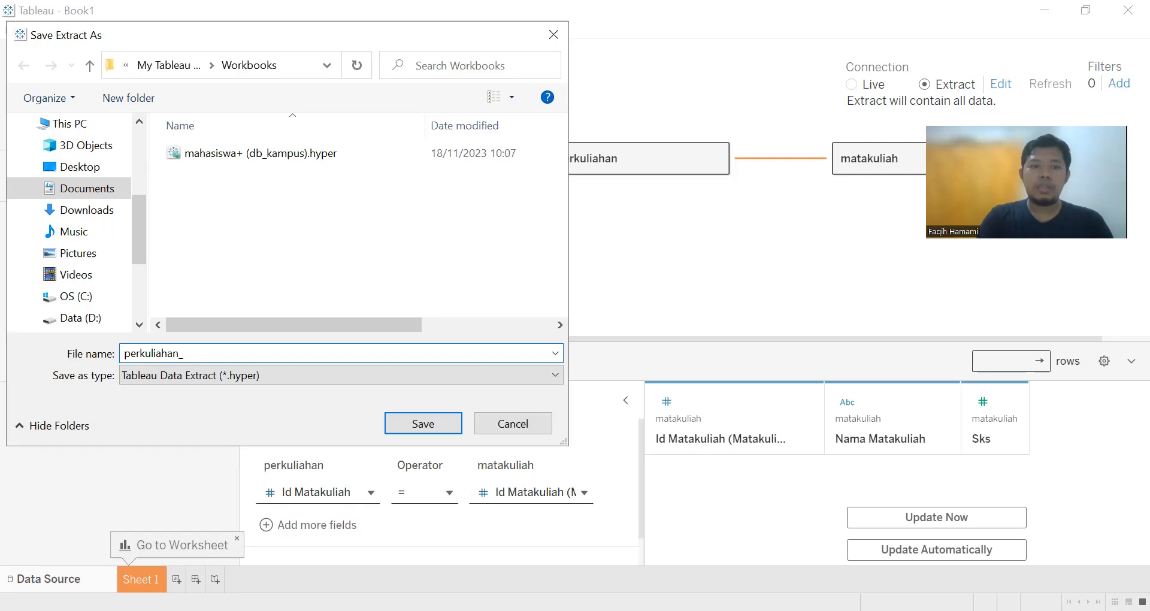
{"action": "type", "text": "_temp"}
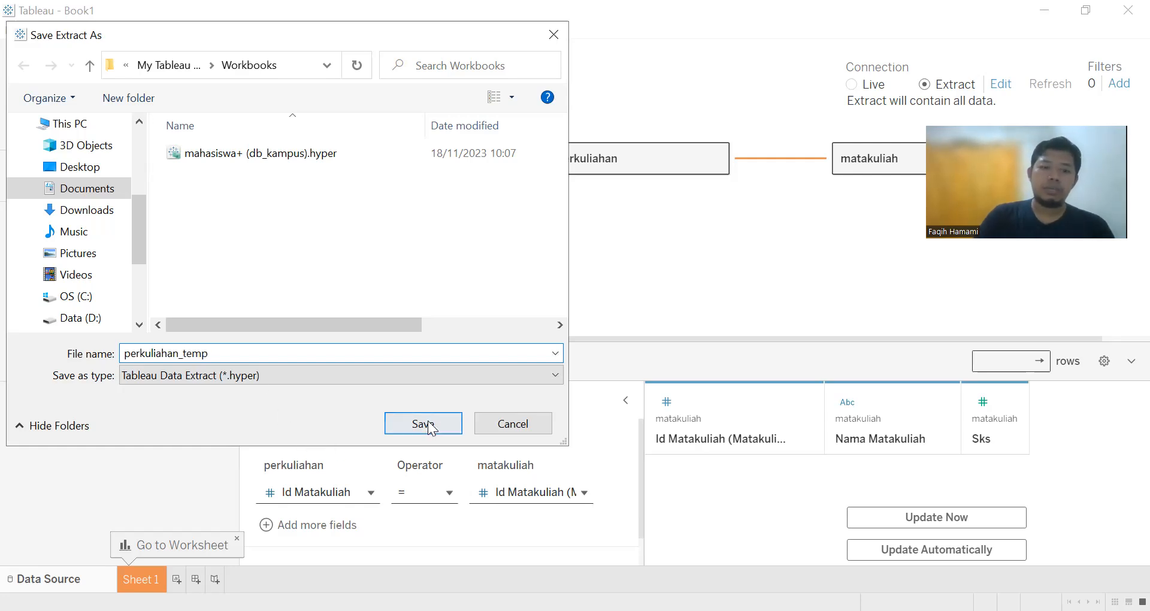
{"action": "left_click", "coordinate": [423, 423]}
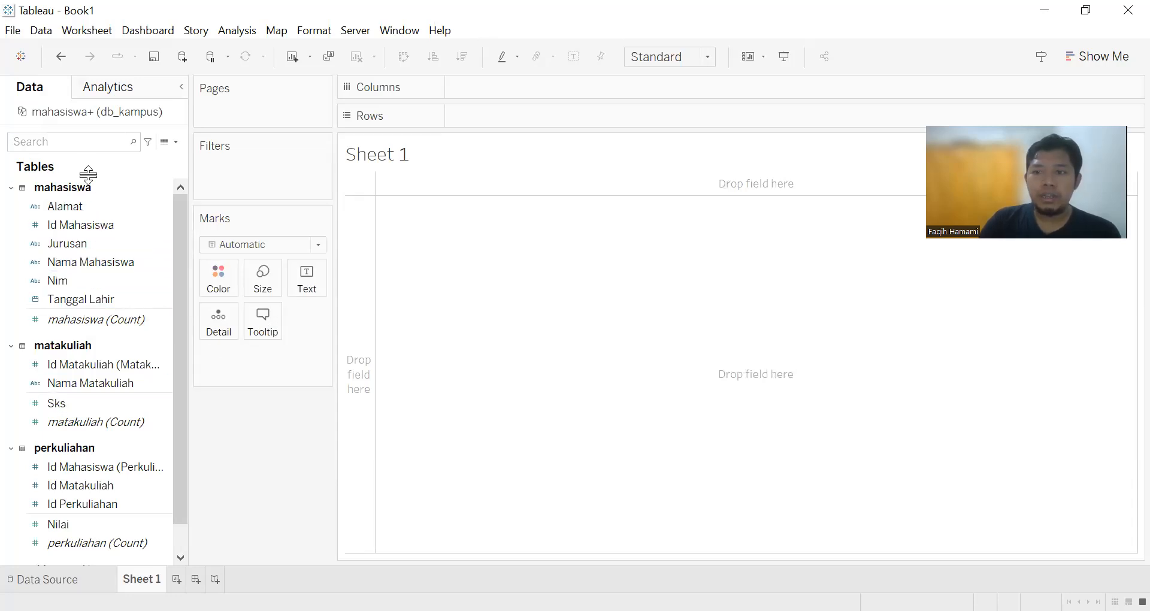
{"action": "scroll", "coordinate": [74, 372], "scroll_direction": "down", "scroll_amount": 1}
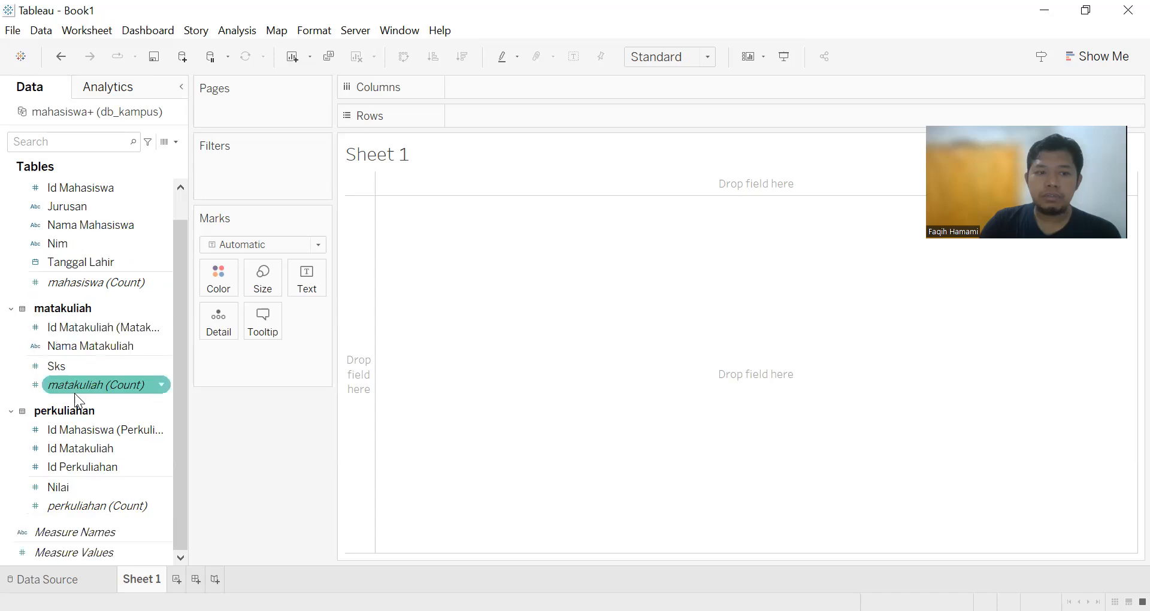
{"action": "scroll", "coordinate": [75, 293], "scroll_direction": "up", "scroll_amount": 1}
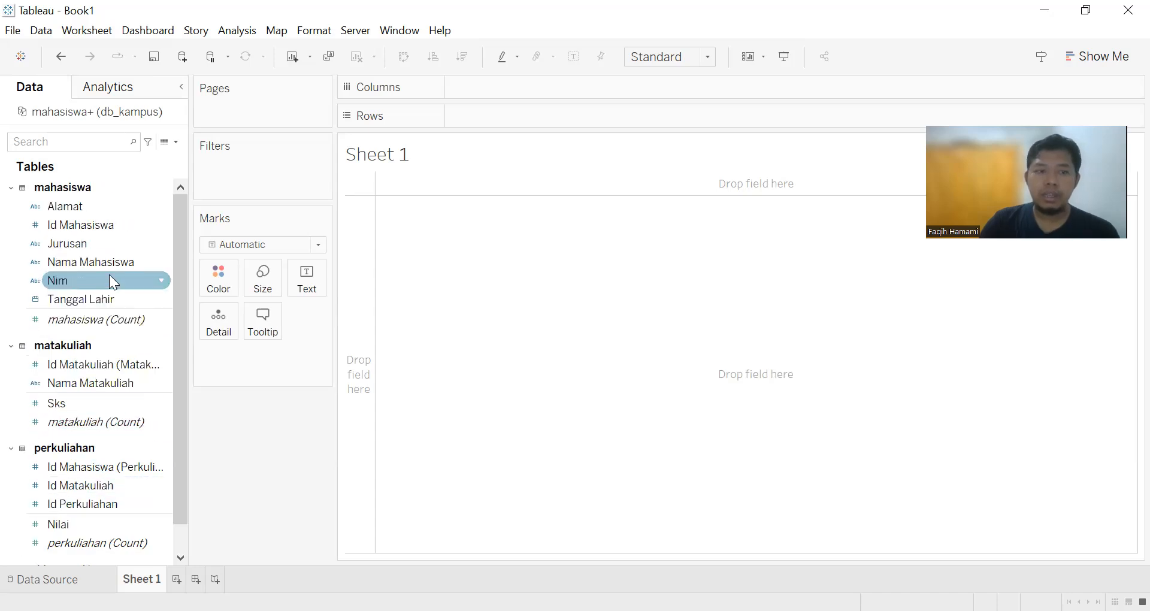
{"action": "left_click", "coordinate": [1101, 59]}
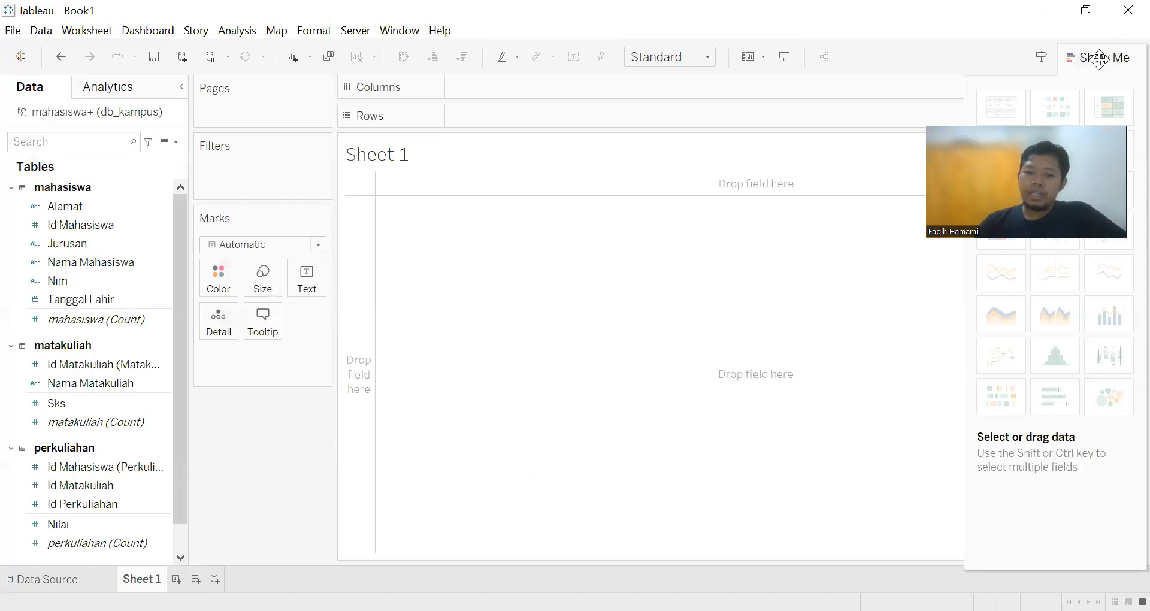
{"action": "left_click", "coordinate": [107, 420]}
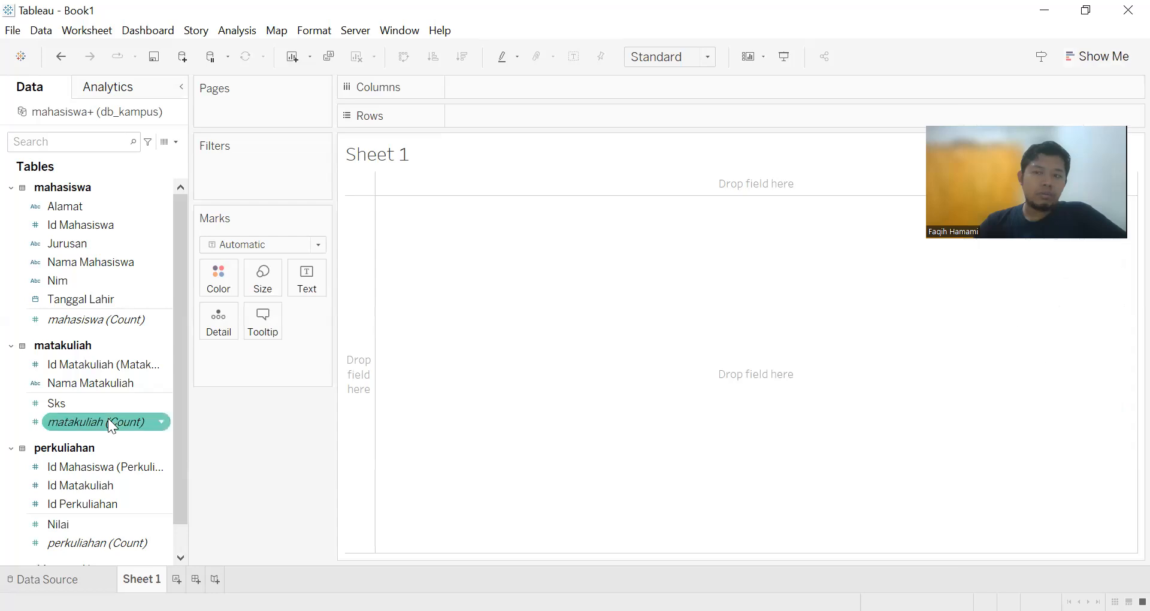
Step: Build a text table on Sheet 1 with Nama Mahasiswa, Jurusan and Nama Matakuliah as rows and Nilai as the values
{"action": "left_click", "coordinate": [106, 296]}
{"action": "left_click", "coordinate": [90, 323]}
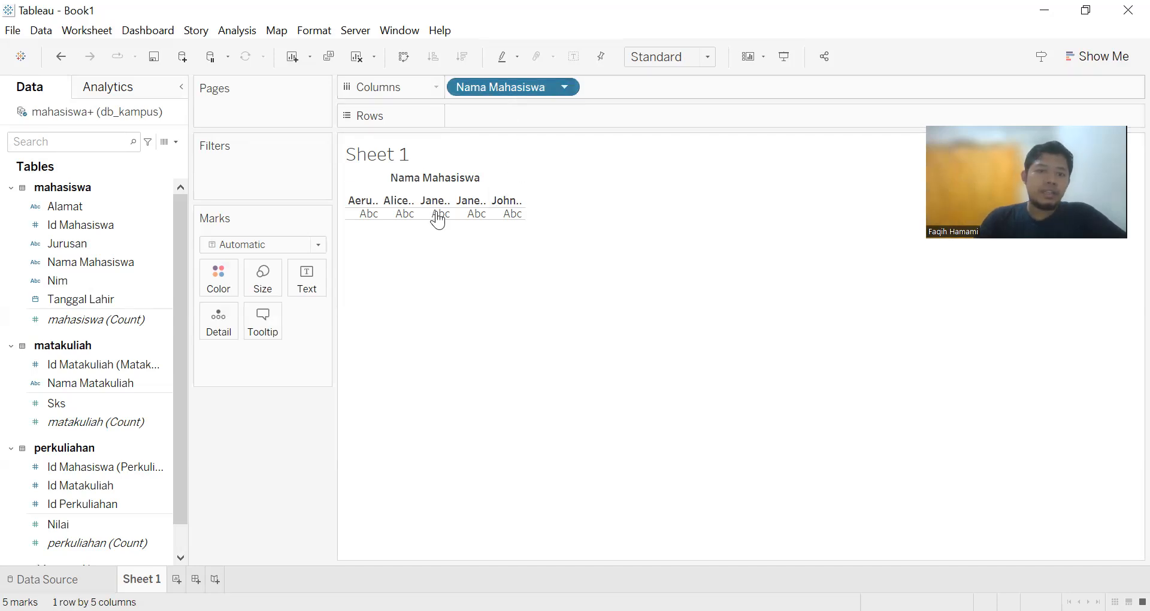
{"action": "key", "text": "ctrl+w"}
{"action": "left_click_drag", "start_coordinate": [42, 246], "coordinate": [578, 127]}
{"action": "left_click_drag", "start_coordinate": [587, 171], "coordinate": [584, 163]}
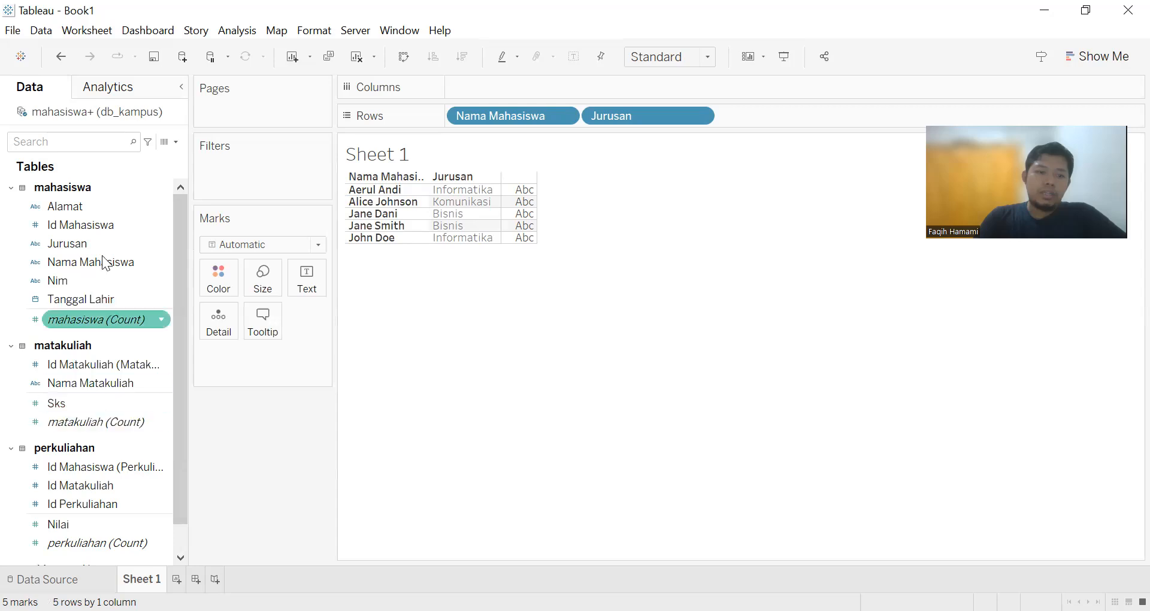
{"action": "left_click_drag", "start_coordinate": [102, 382], "coordinate": [670, 170]}
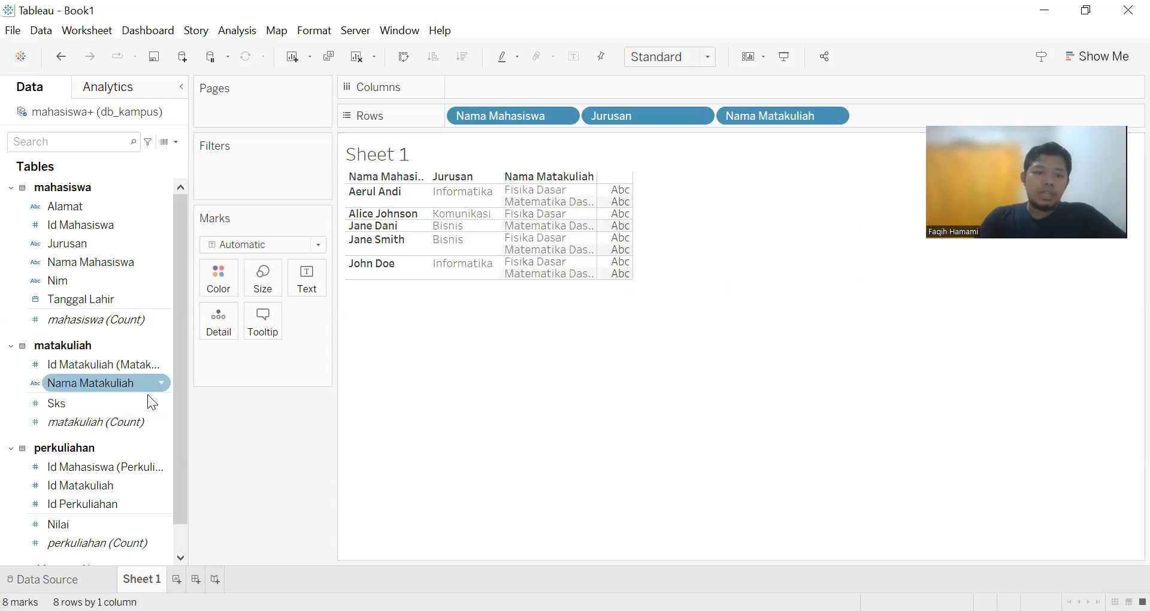
{"action": "scroll", "coordinate": [147, 394], "scroll_direction": "down", "scroll_amount": 2}
{"action": "left_click_drag", "start_coordinate": [79, 490], "coordinate": [626, 228]}
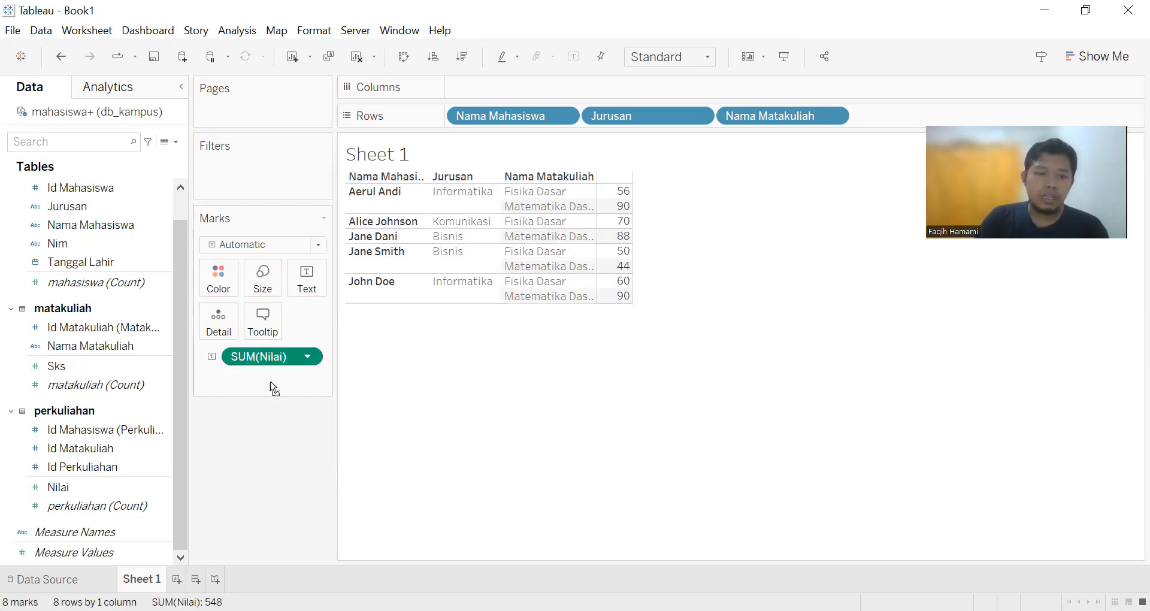
Step: Try Nilai as a bar chart measure in the columns, and restore it as the table's text values
{"action": "left_click_drag", "start_coordinate": [266, 363], "coordinate": [252, 470]}
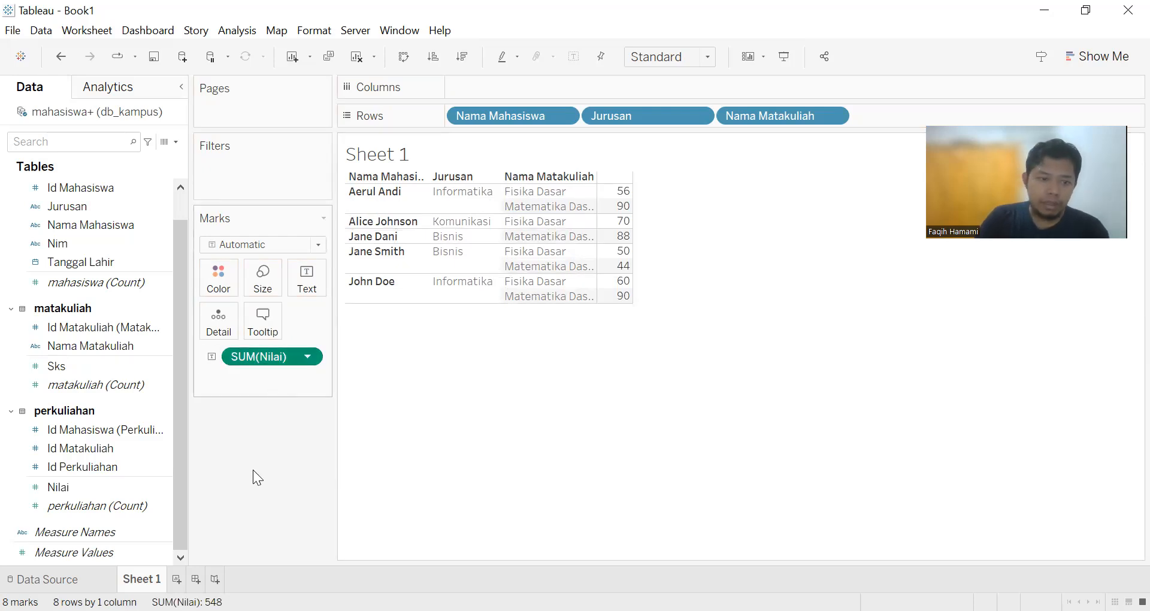
{"action": "left_click_drag", "start_coordinate": [535, 95], "coordinate": [535, 93]}
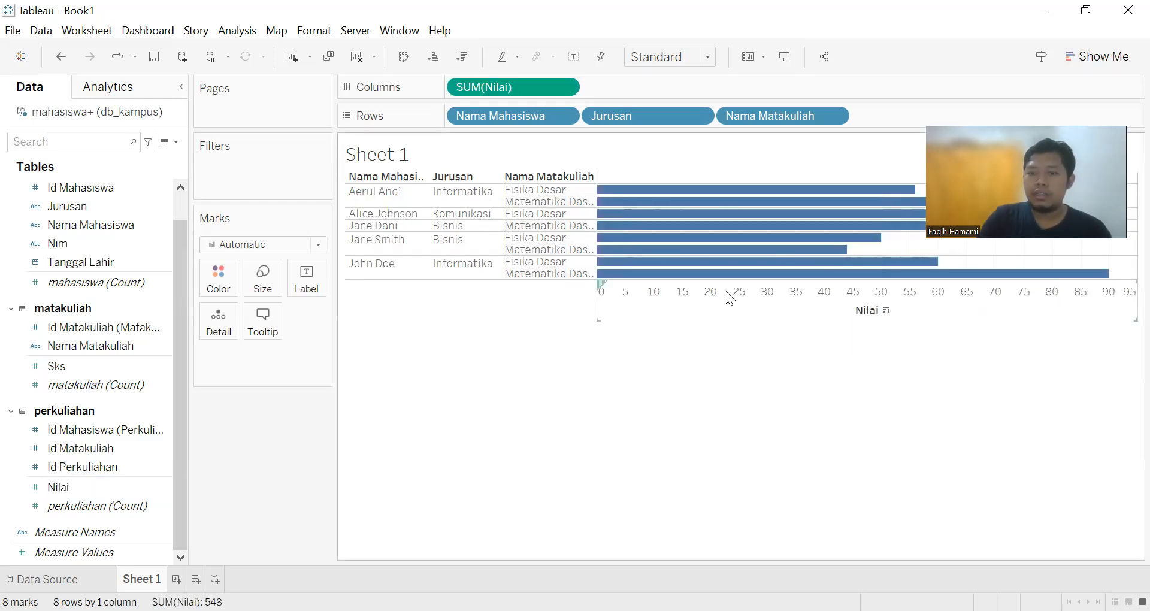
{"action": "mouse_move", "coordinate": [847, 216]}
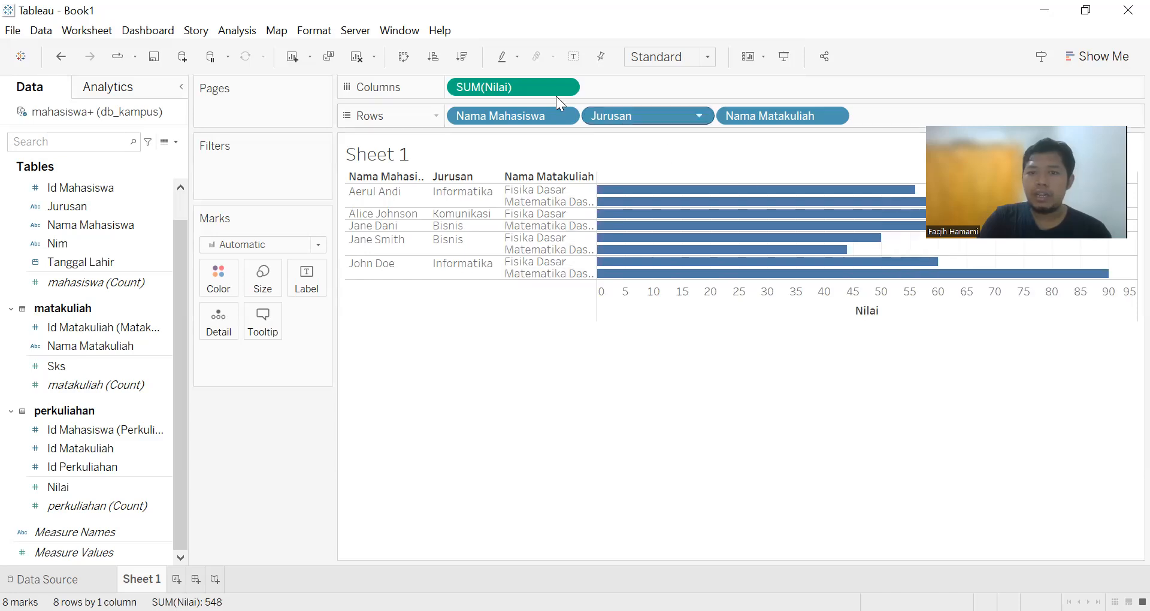
{"action": "left_click_drag", "start_coordinate": [318, 436], "coordinate": [328, 428]}
{"action": "left_click_drag", "start_coordinate": [58, 485], "coordinate": [87, 468]}
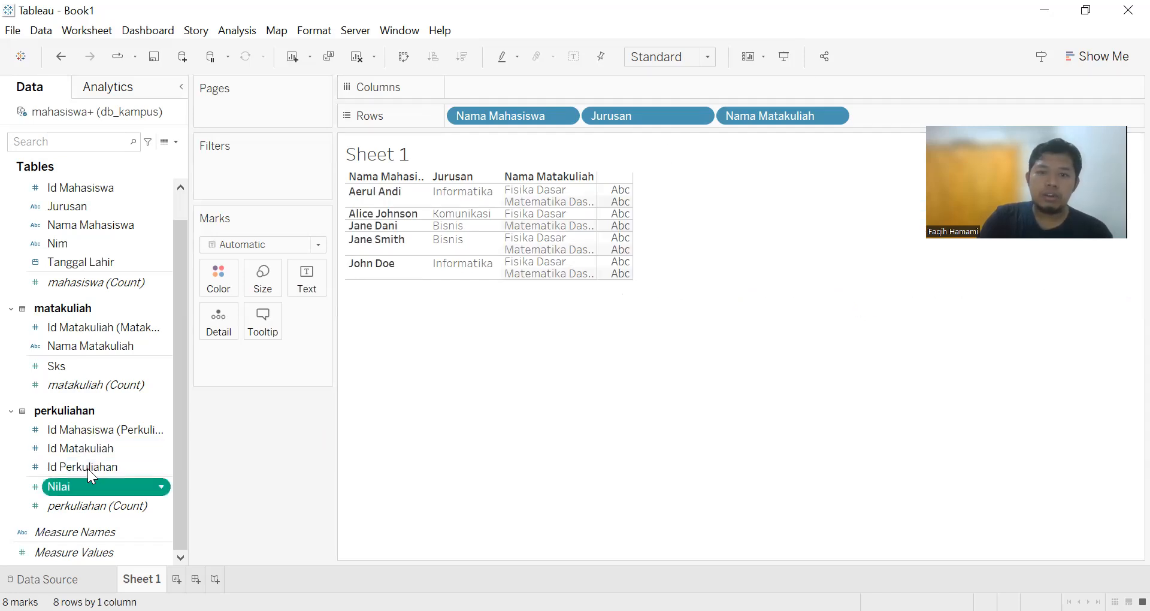
{"action": "left_click_drag", "start_coordinate": [630, 212], "coordinate": [630, 212]}
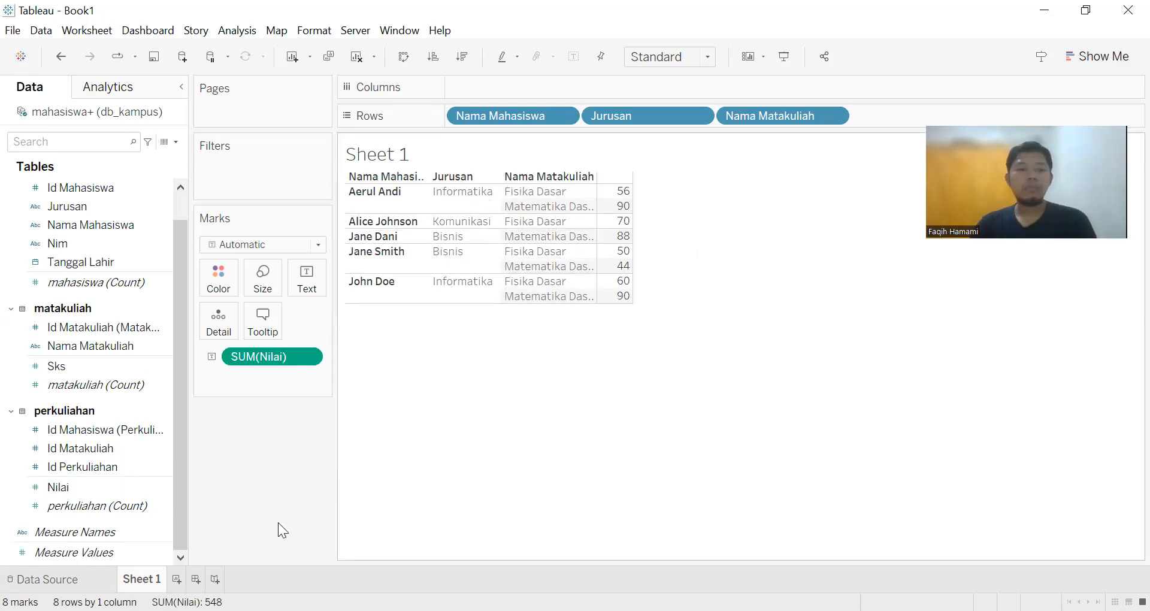
Step: Rename the Sheet 1 worksheet as nilai MHS
{"action": "type", "text": "nilai MHS"}
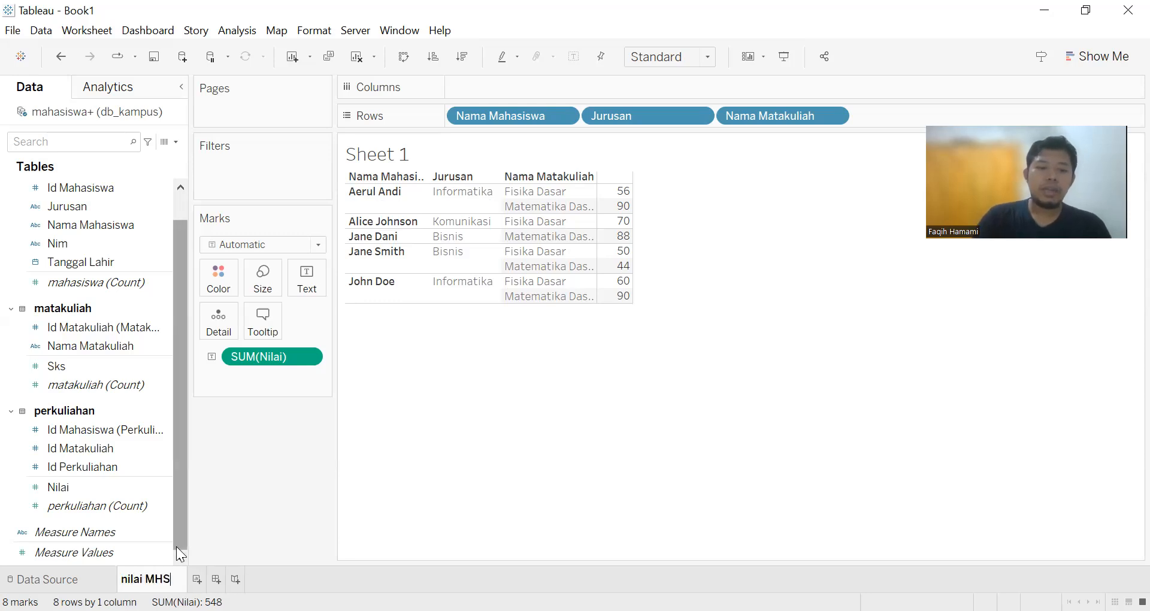
{"action": "key", "text": "Return"}
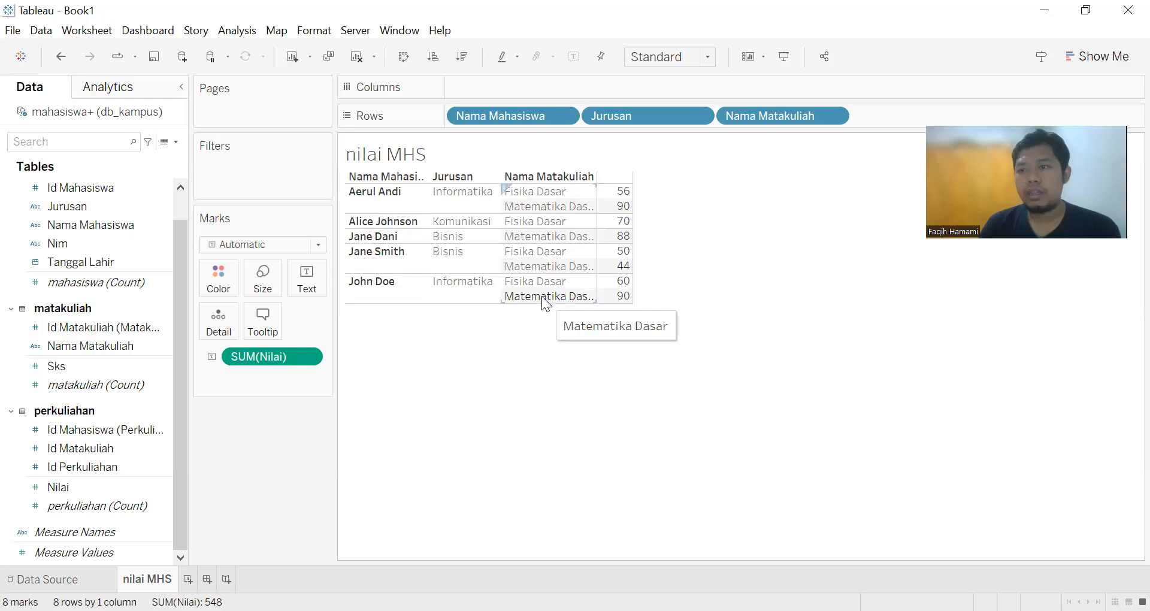
Step: Create a new worksheet charting Nilai by Nama Matakuliah, and swap rows and columns to get vertical bars
{"action": "left_click", "coordinate": [1107, 55]}
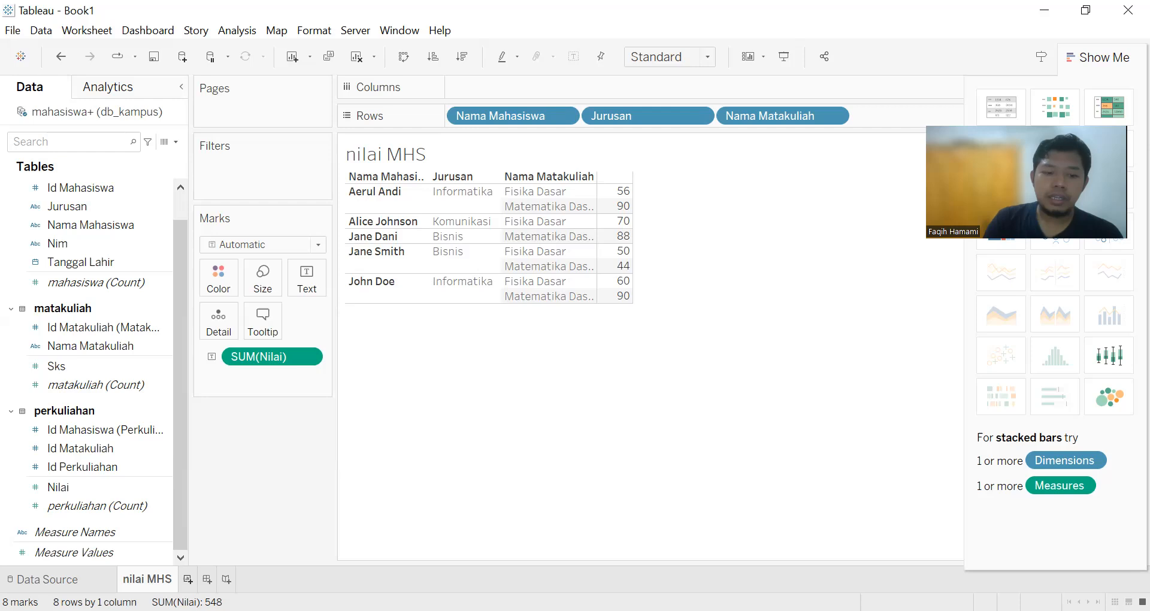
{"action": "left_click", "coordinate": [188, 579]}
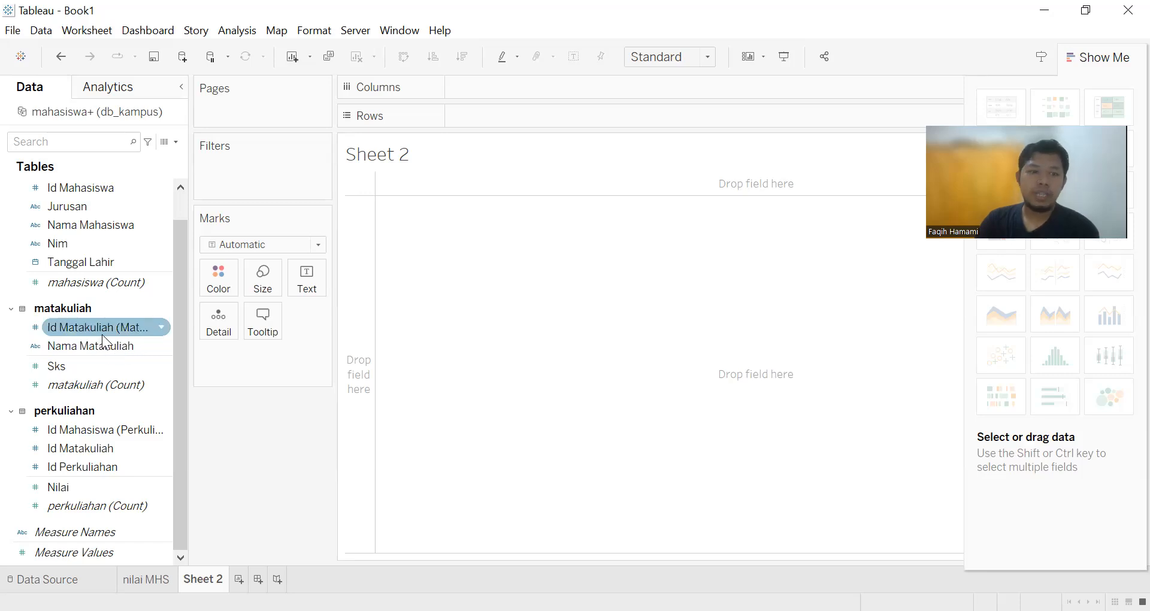
{"action": "scroll", "coordinate": [107, 221], "scroll_direction": "up", "scroll_amount": 2}
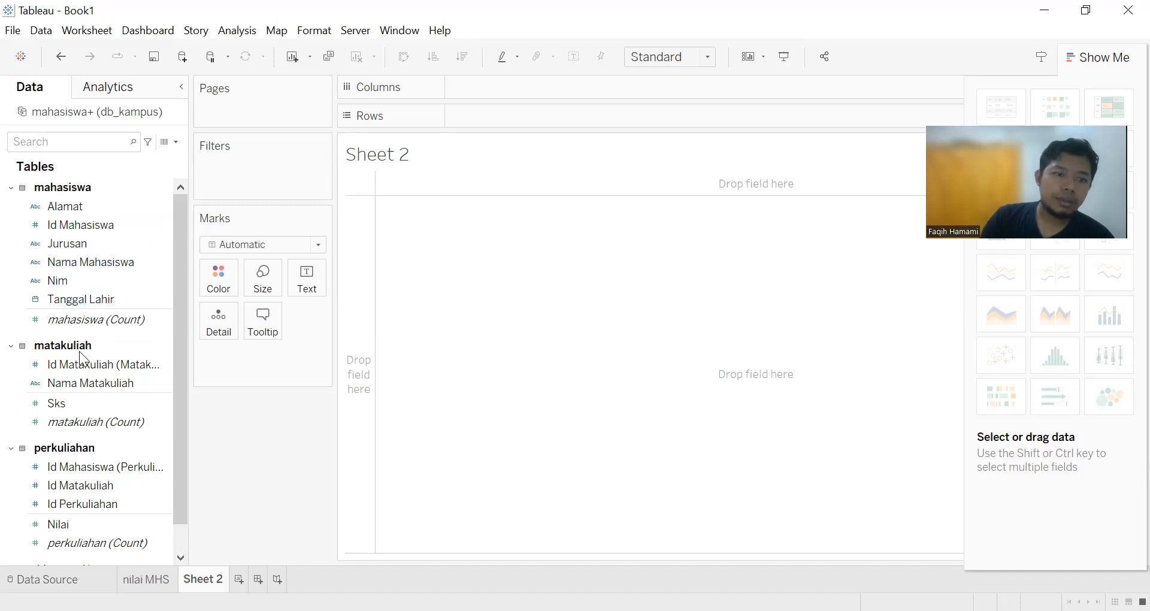
{"action": "left_click_drag", "start_coordinate": [71, 389], "coordinate": [588, 114]}
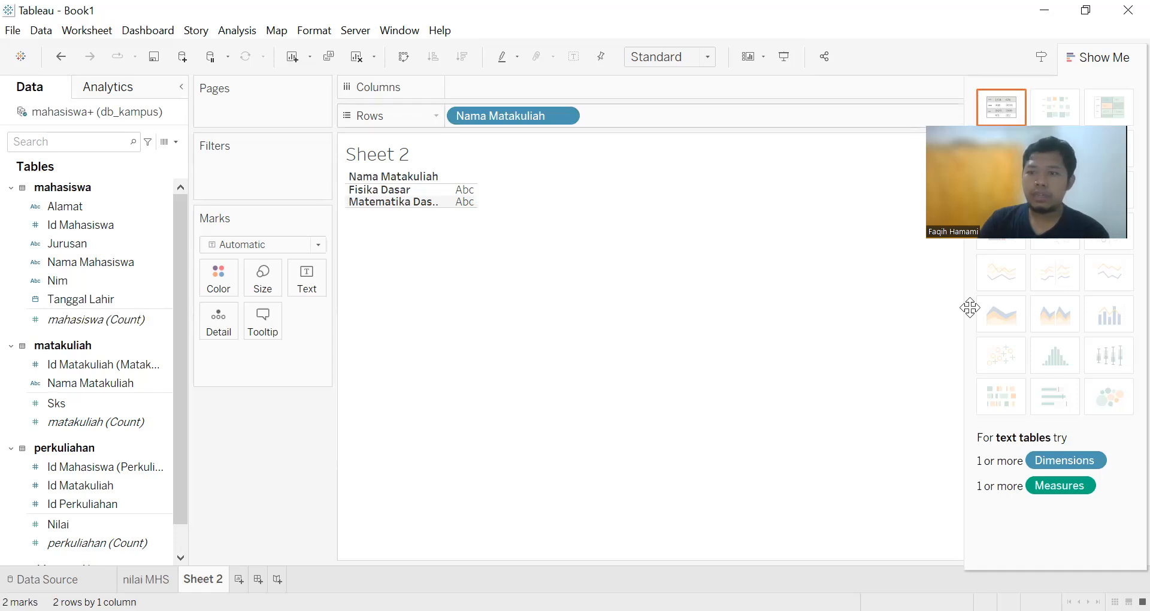
{"action": "left_click_drag", "start_coordinate": [999, 236], "coordinate": [1006, 112]}
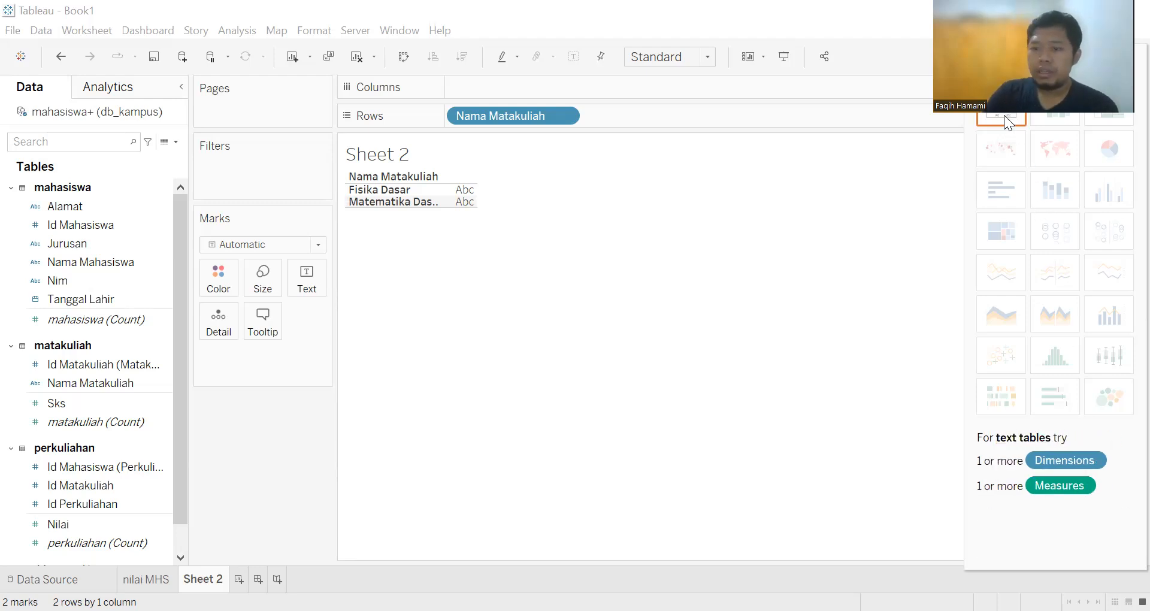
{"action": "left_click_drag", "start_coordinate": [52, 526], "coordinate": [522, 91]}
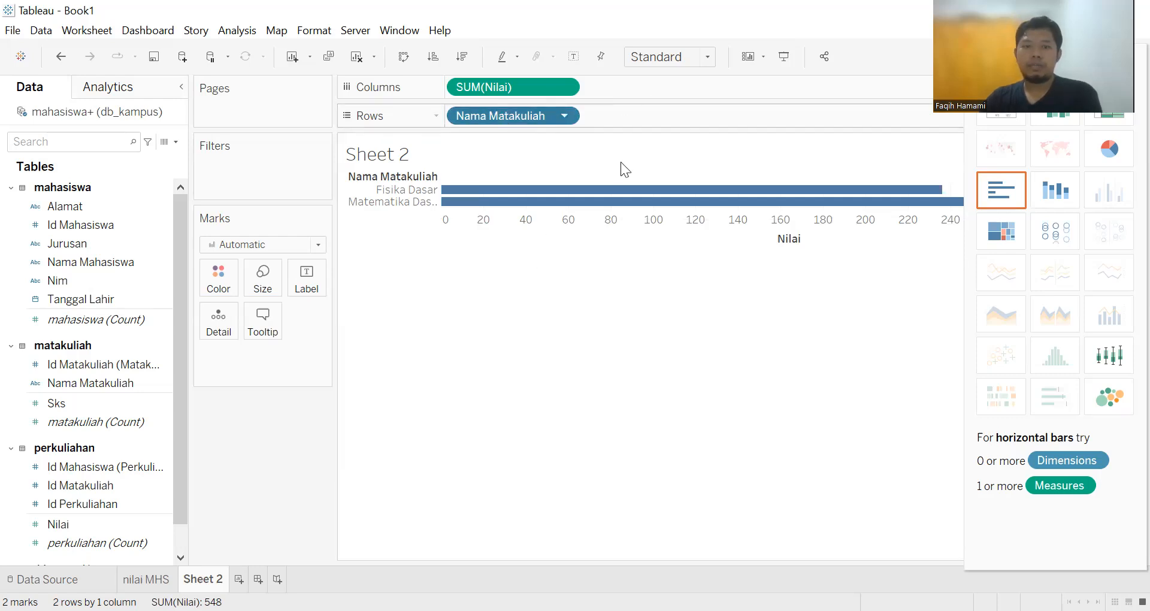
{"action": "key", "text": "ctrl+w"}
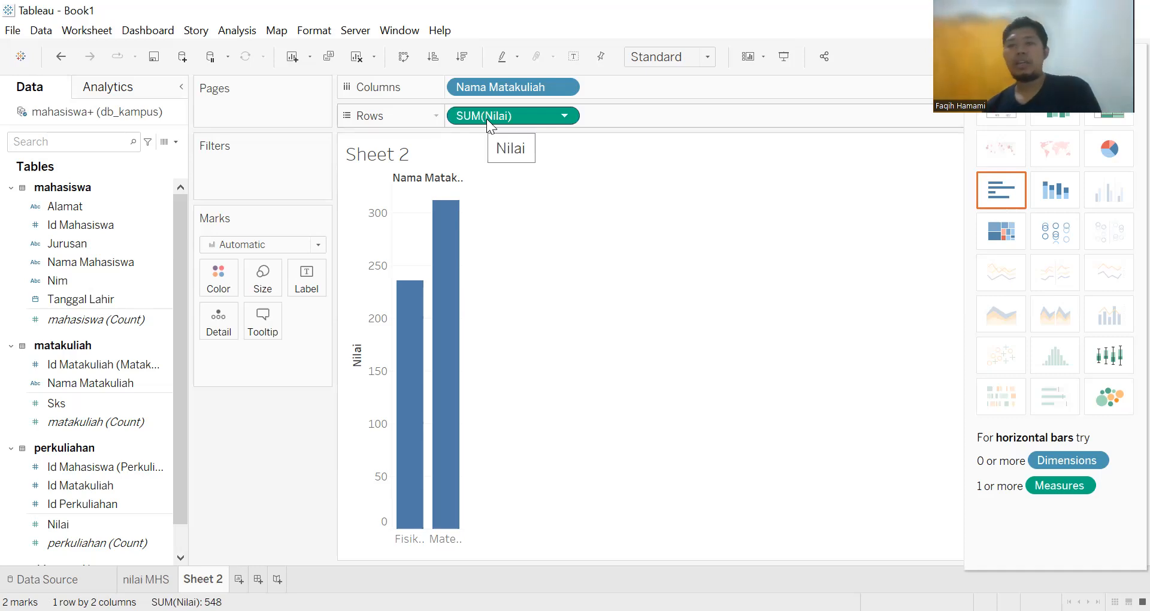
Step: Change the aggregation of Nilai in the Sheet 2 rows to Average and hide the chart type suggestions
{"action": "left_click", "coordinate": [564, 115]}
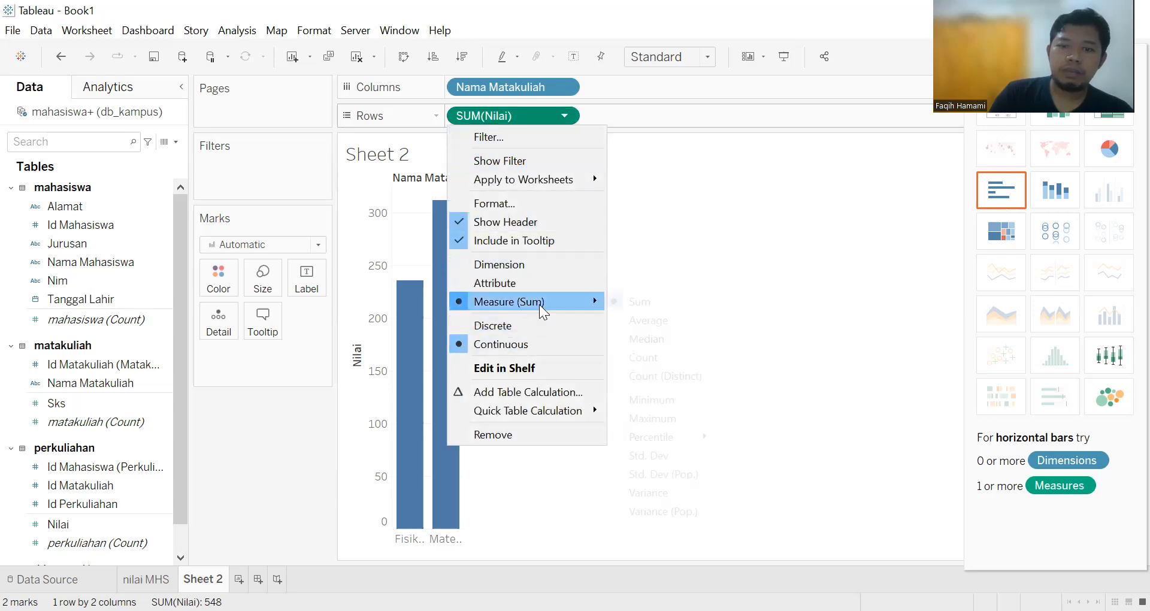
{"action": "mouse_move", "coordinate": [539, 304]}
{"action": "left_click", "coordinate": [639, 317]}
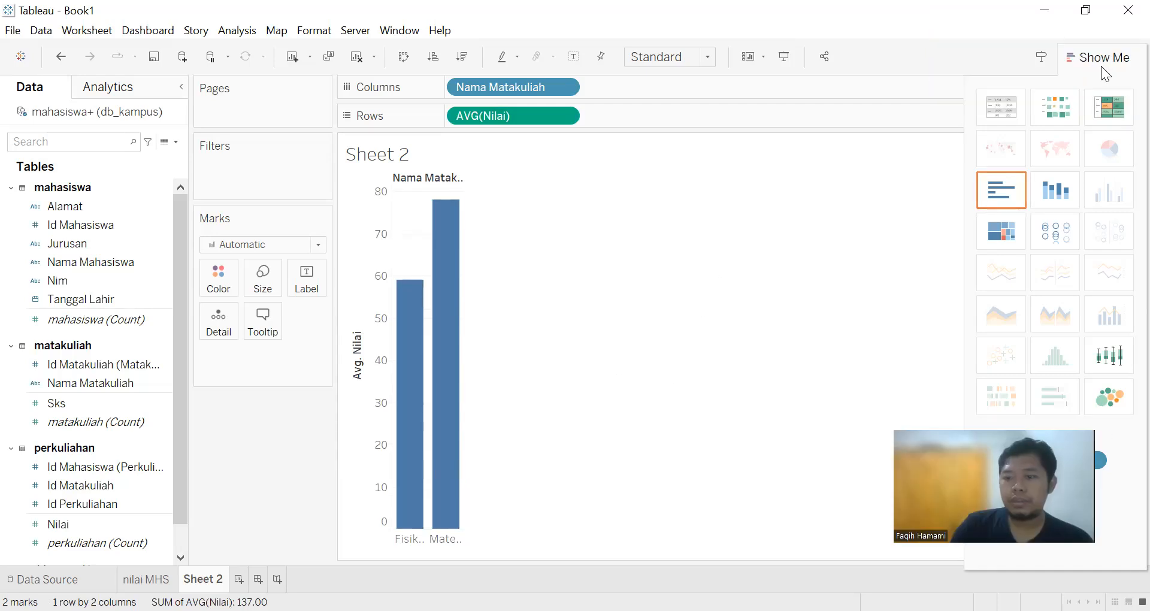
{"action": "left_click", "coordinate": [1102, 65]}
{"action": "mouse_move", "coordinate": [440, 385]}
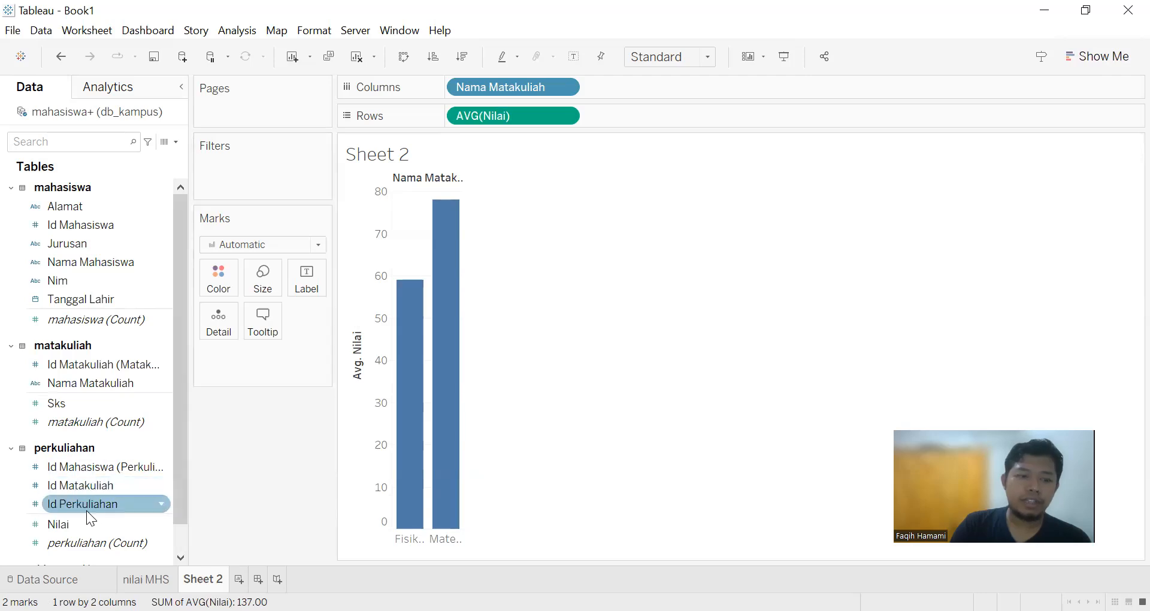
Step: Add Jurusan as a filter on Sheet 2 with all values selected, and show its filter control beside the chart
{"action": "left_click_drag", "start_coordinate": [108, 247], "coordinate": [133, 237]}
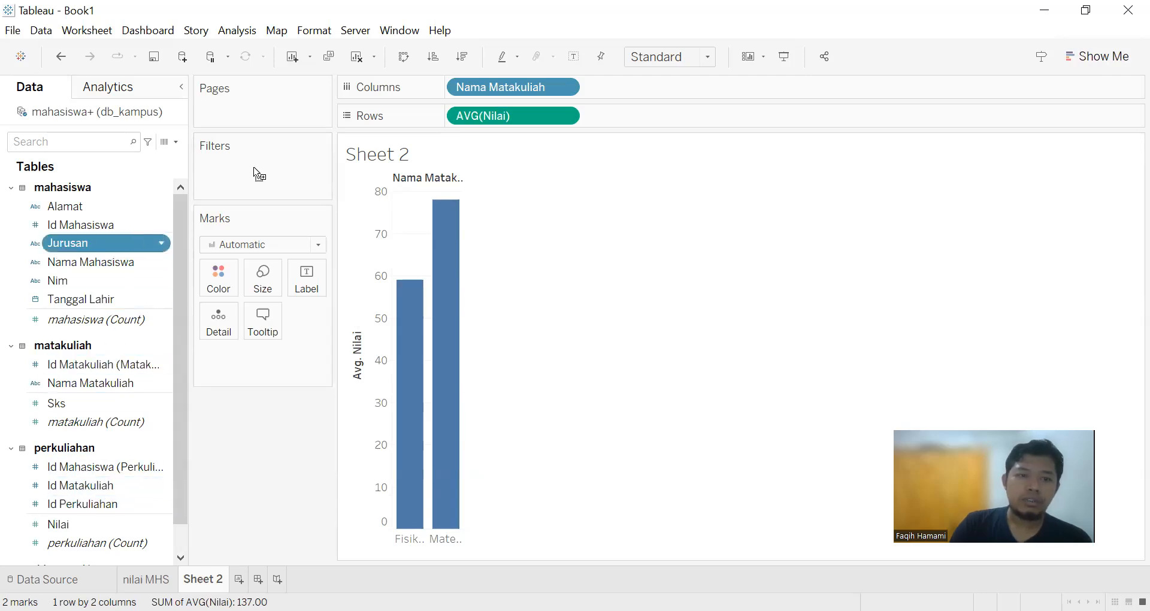
{"action": "left_click_drag", "start_coordinate": [254, 168], "coordinate": [254, 170]}
{"action": "left_click", "coordinate": [454, 376]}
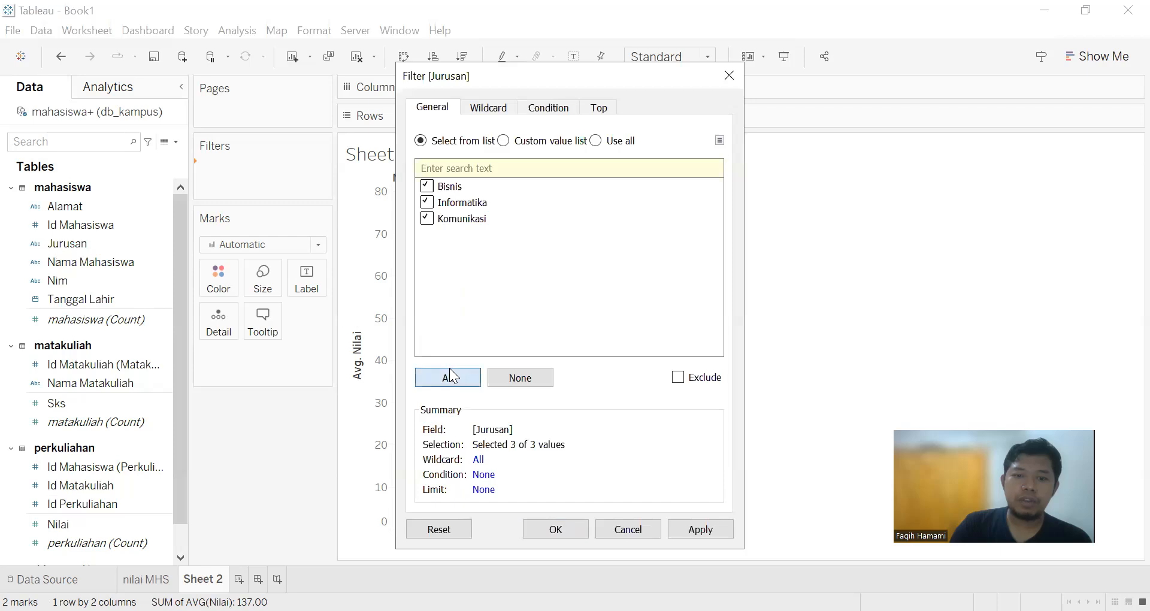
{"action": "left_click", "coordinate": [548, 532]}
{"action": "left_click", "coordinate": [309, 170]}
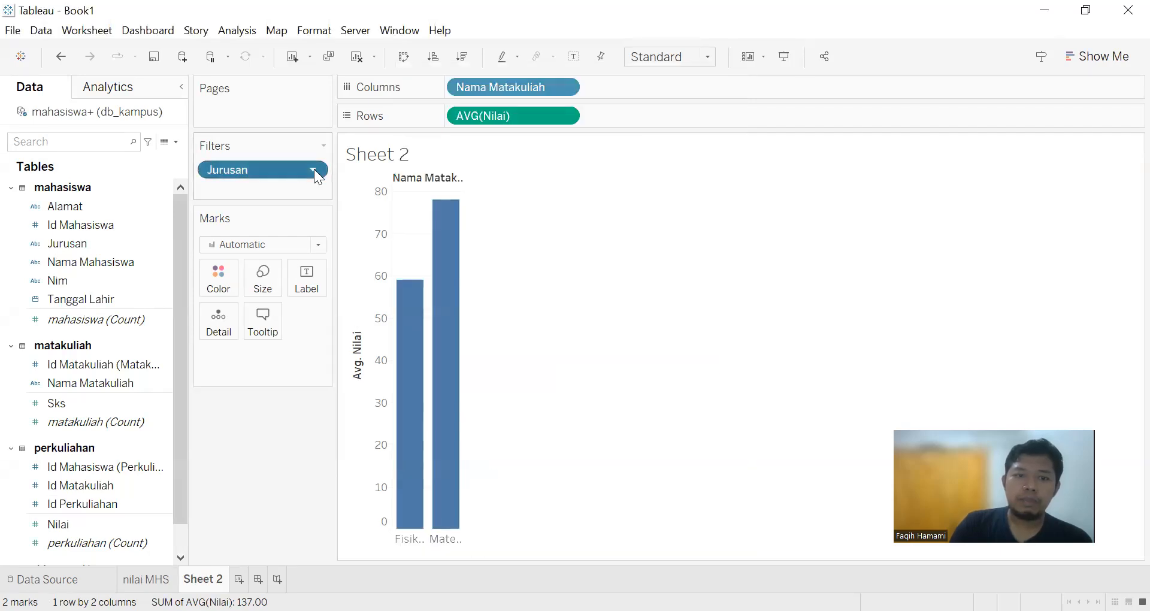
{"action": "left_click", "coordinate": [288, 217]}
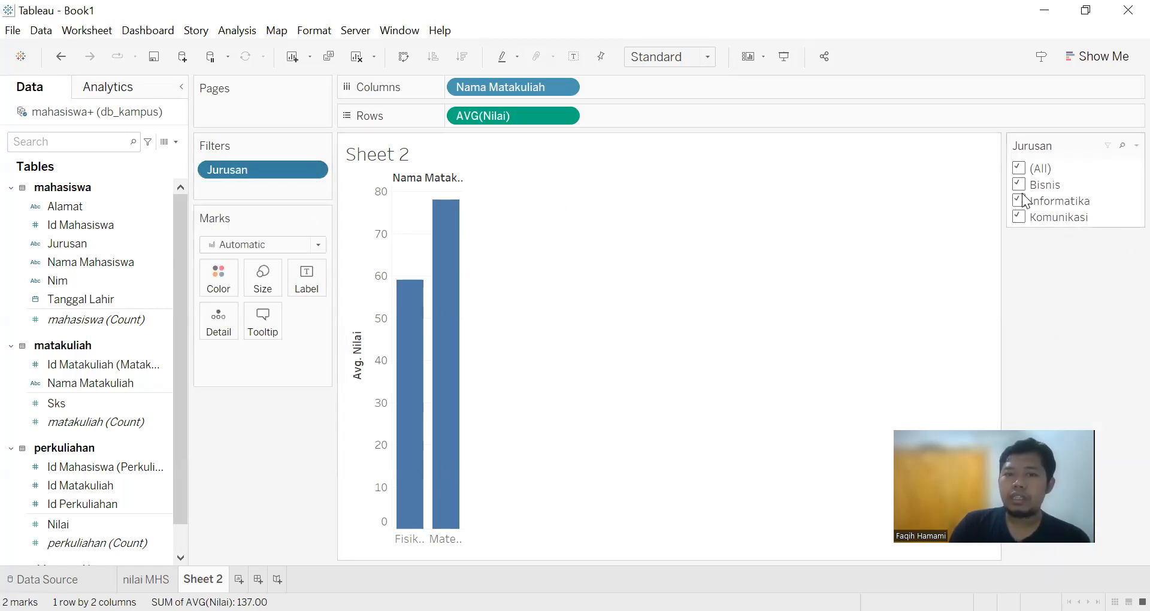
{"action": "mouse_move", "coordinate": [444, 385]}
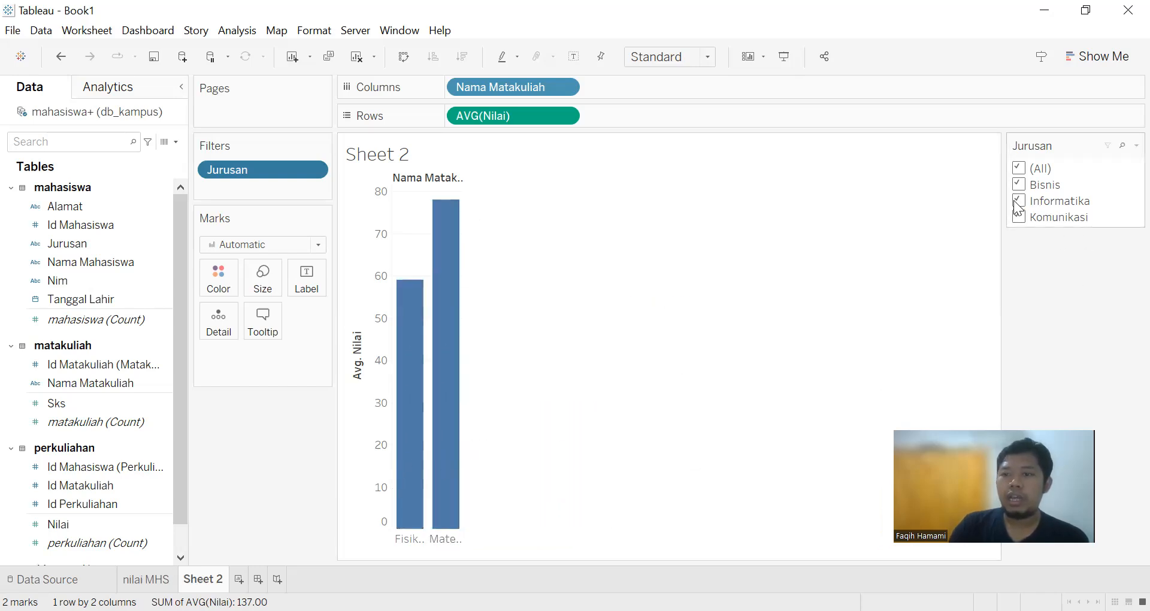
Step: Filter the chart to Bisnis by excluding Komunikasi and Informatika, and restore all Jurusan values
{"action": "left_click", "coordinate": [1019, 216]}
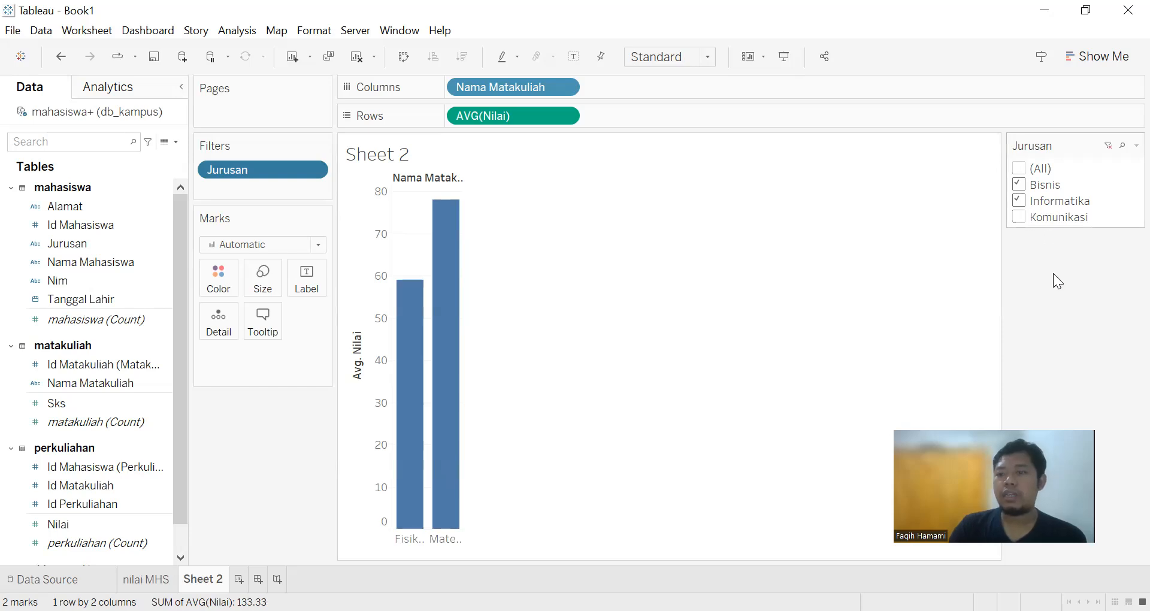
{"action": "left_click", "coordinate": [1033, 201]}
{"action": "mouse_move", "coordinate": [411, 507]}
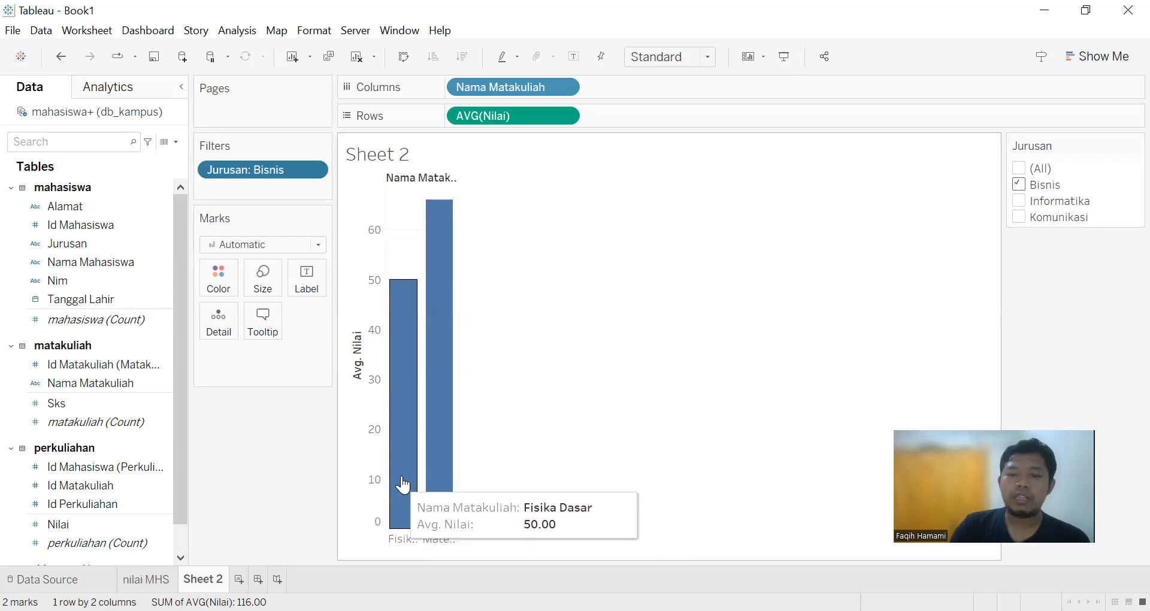
{"action": "mouse_move", "coordinate": [428, 475]}
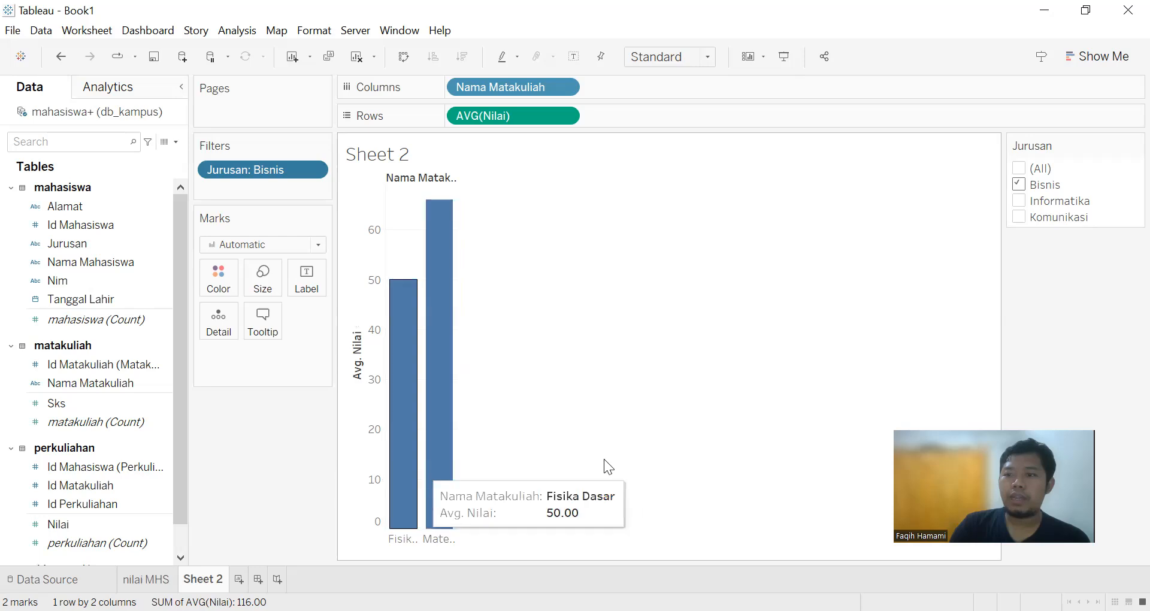
{"action": "left_click", "coordinate": [1020, 170]}
{"action": "mouse_move", "coordinate": [402, 356]}
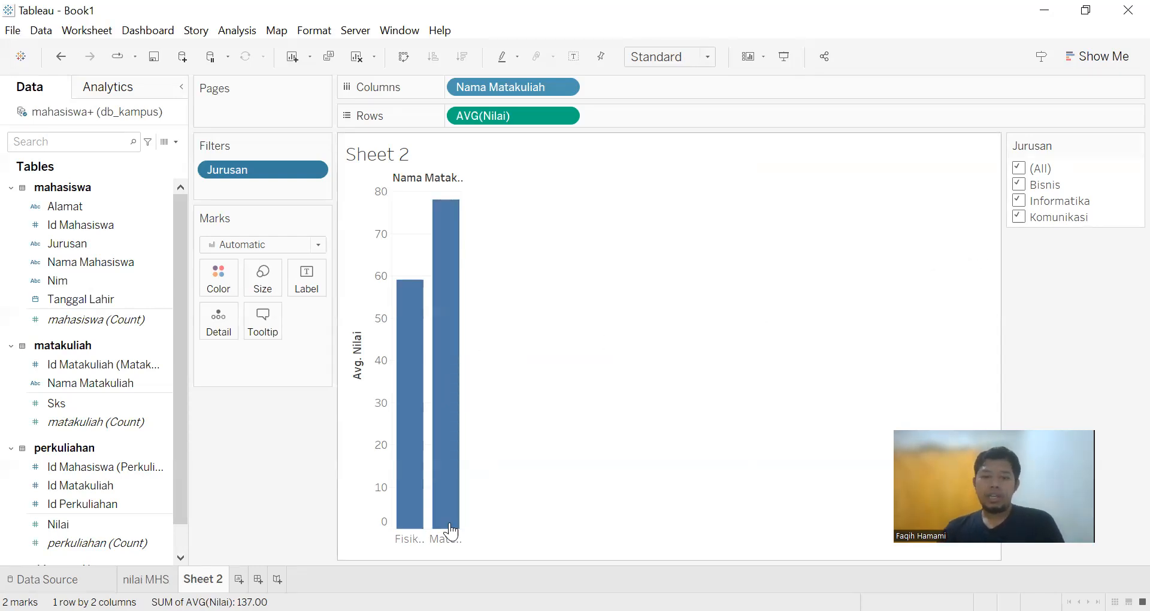
Step: Create a new worksheet and place the Nilai measure twice in the columns
{"action": "mouse_move", "coordinate": [203, 579]}
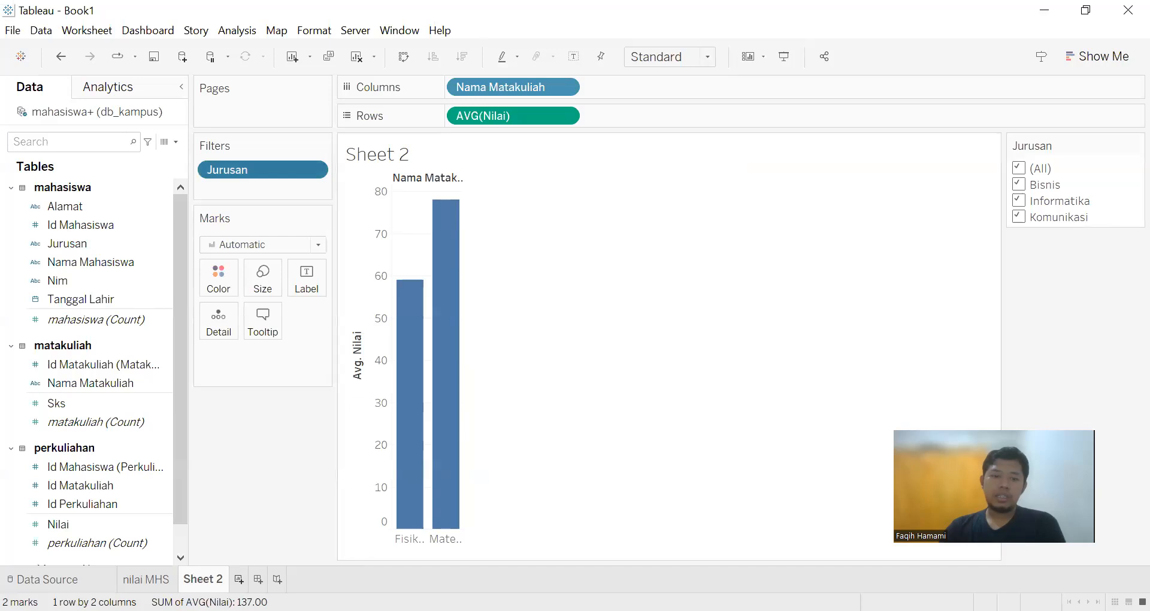
{"action": "left_click", "coordinate": [239, 579]}
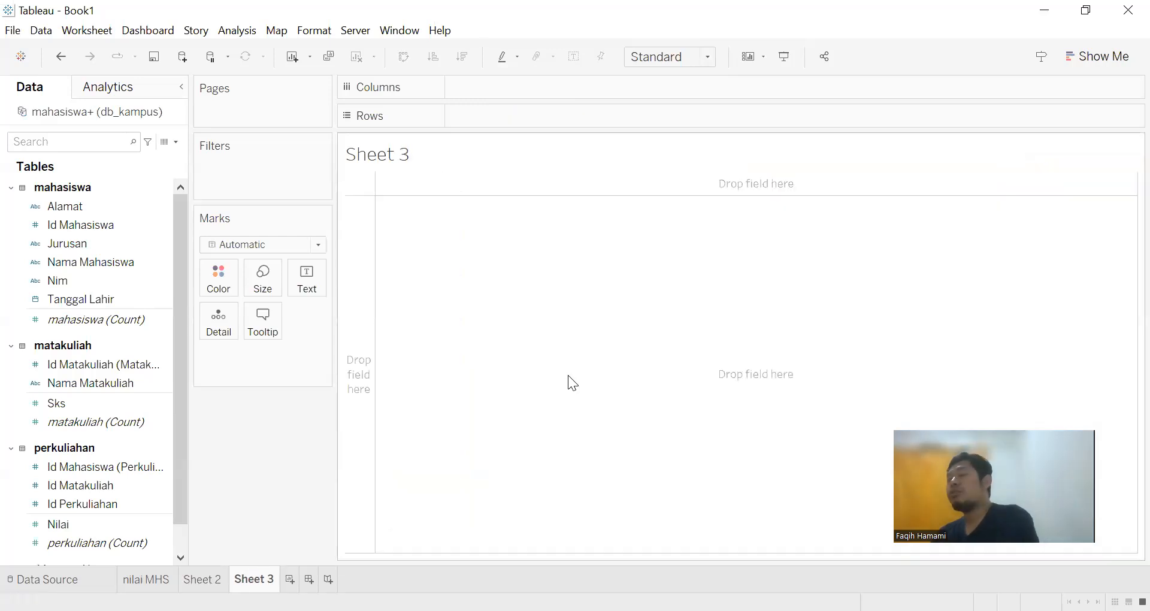
{"action": "left_click", "coordinate": [1111, 54]}
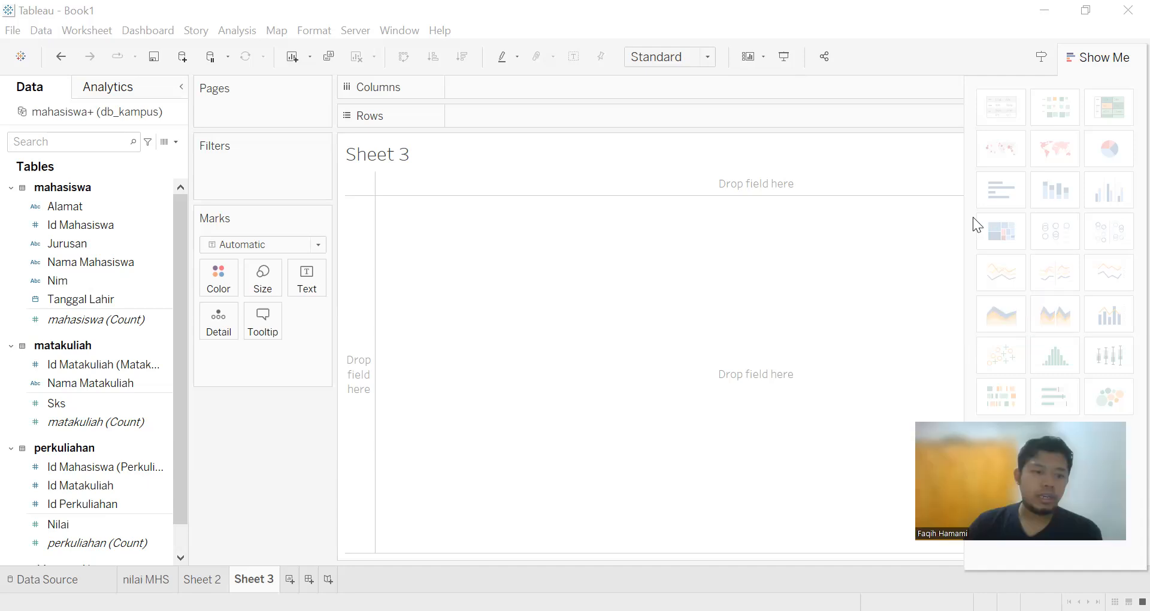
{"action": "left_click", "coordinate": [103, 405]}
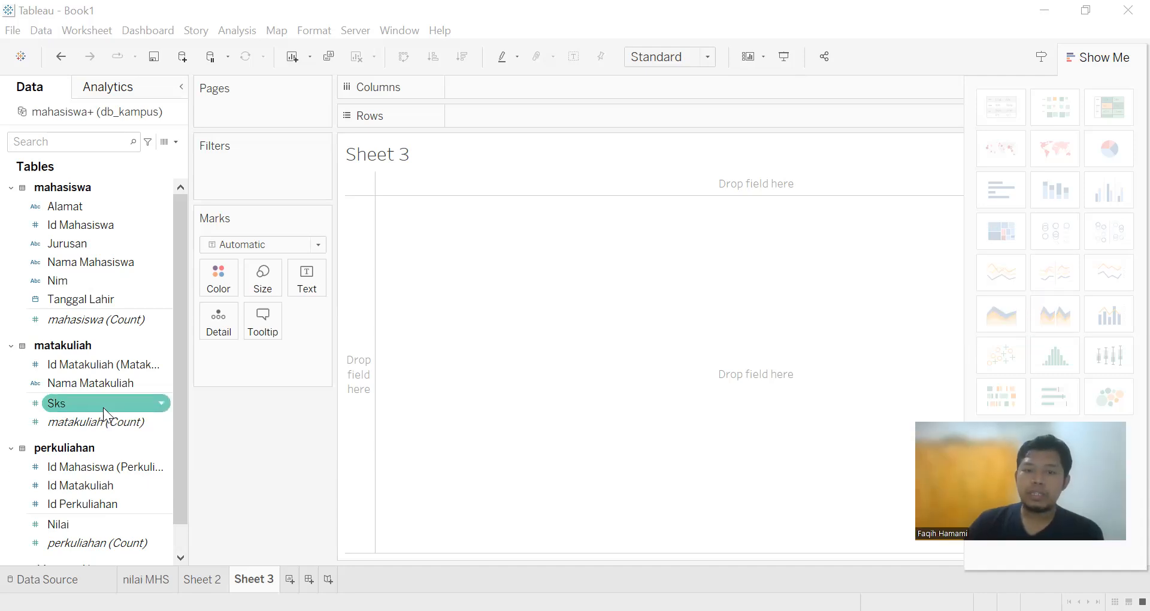
{"action": "scroll", "coordinate": [105, 390], "scroll_direction": "down", "scroll_amount": 1}
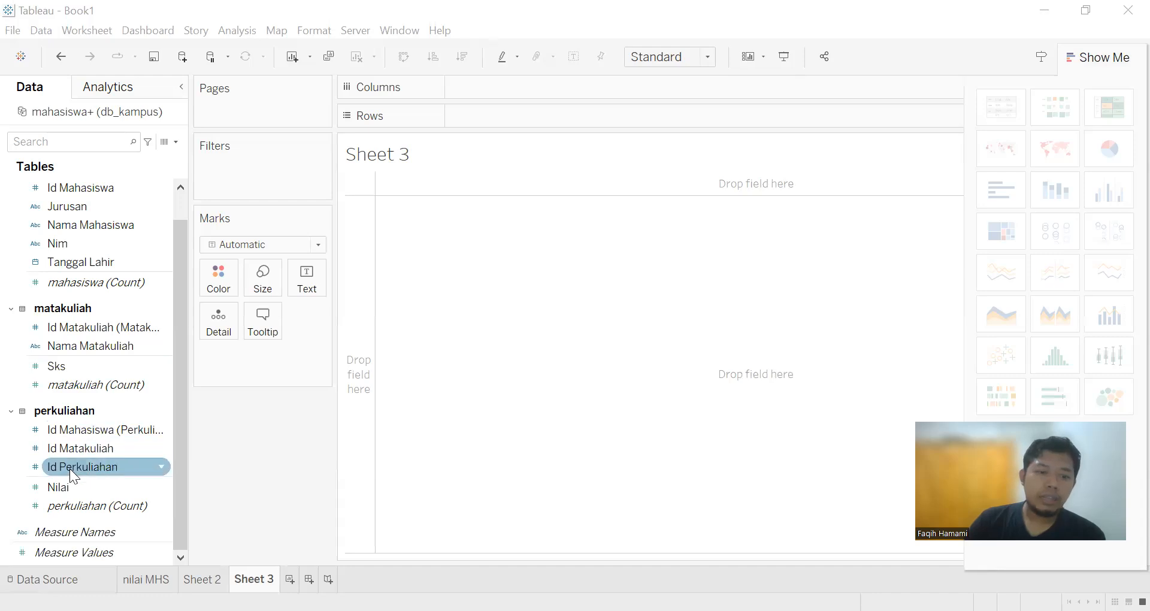
{"action": "left_click_drag", "start_coordinate": [66, 488], "coordinate": [529, 207]}
{"action": "left_click_drag", "start_coordinate": [509, 98], "coordinate": [513, 102]}
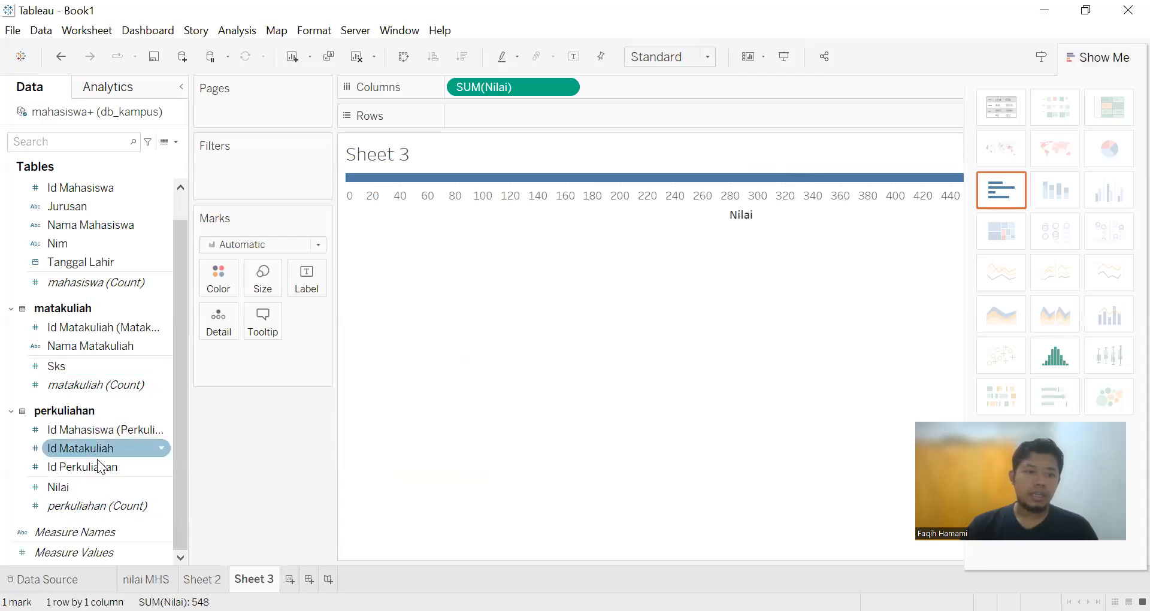
{"action": "left_click", "coordinate": [119, 487]}
{"action": "left_click_drag", "start_coordinate": [120, 486], "coordinate": [685, 99]}
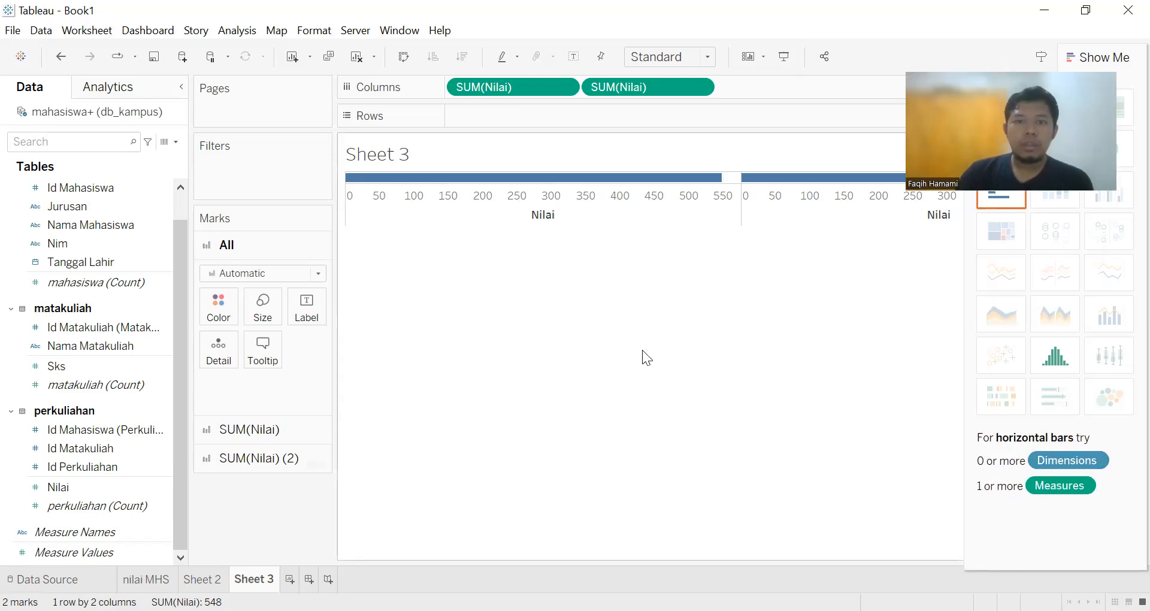
Step: Set the first Nilai measure in the columns to Average and the second one to Median
{"action": "left_click", "coordinate": [562, 85]}
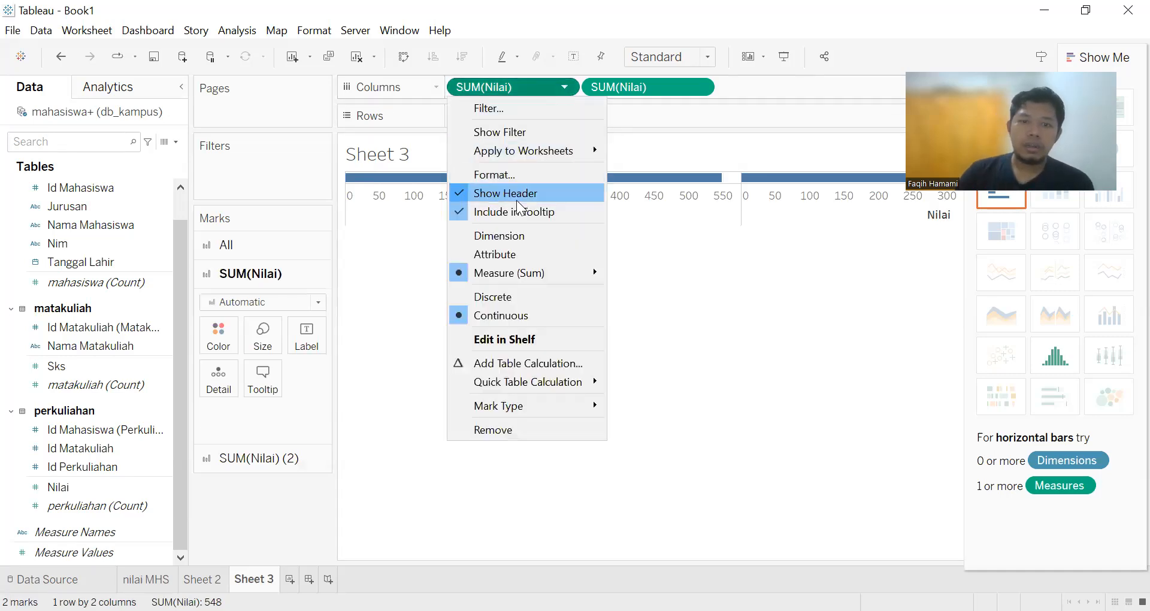
{"action": "mouse_move", "coordinate": [560, 273]}
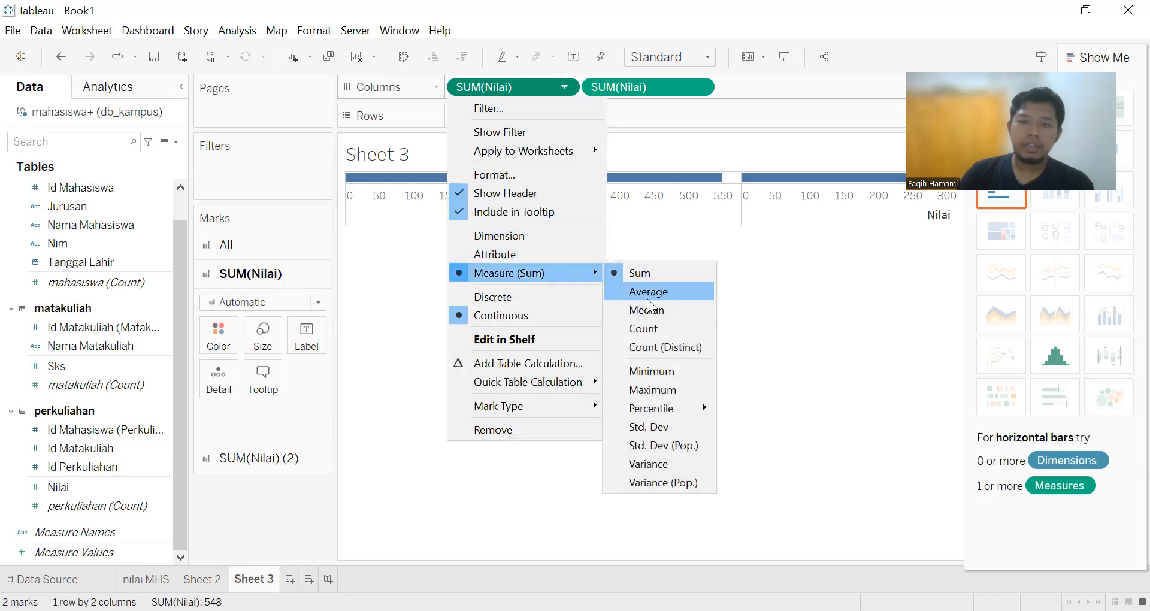
{"action": "left_click", "coordinate": [647, 292]}
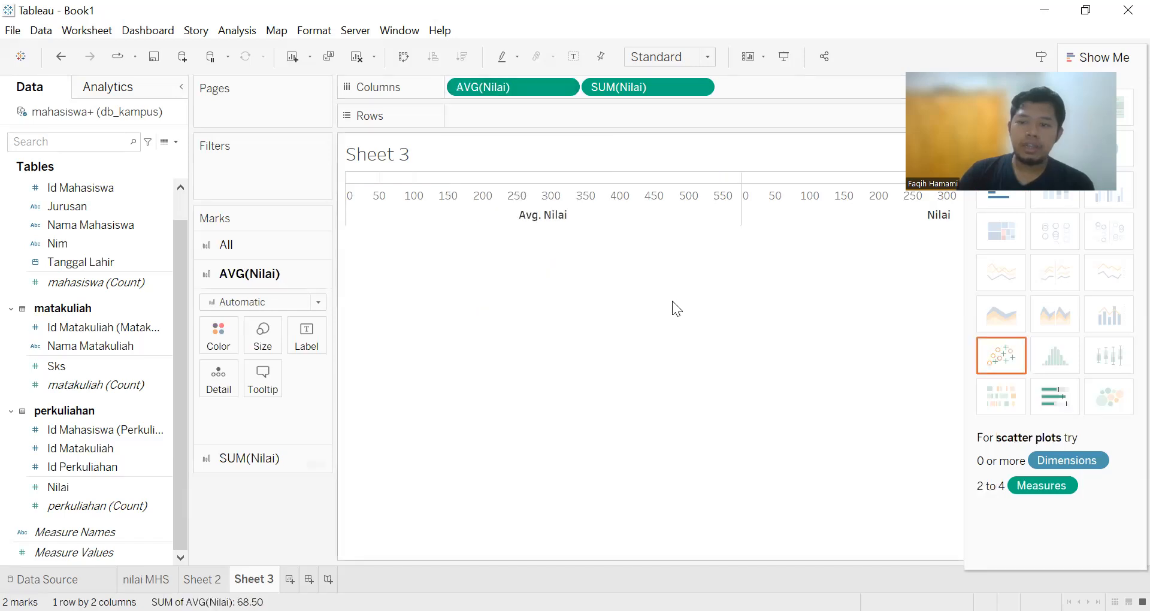
{"action": "left_click", "coordinate": [700, 87]}
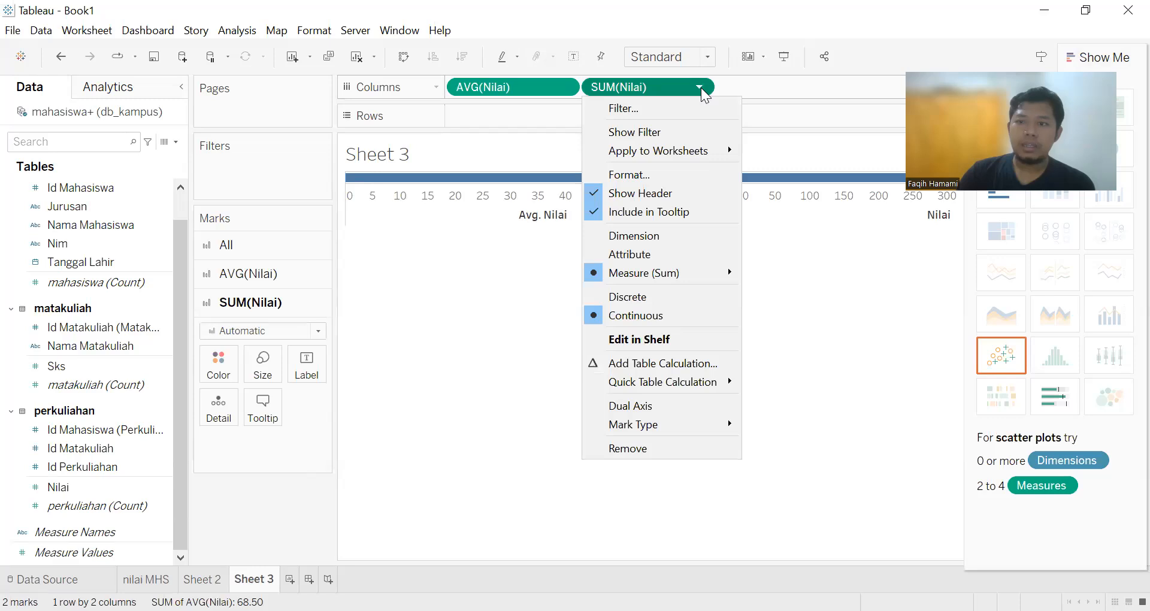
{"action": "mouse_move", "coordinate": [680, 272]}
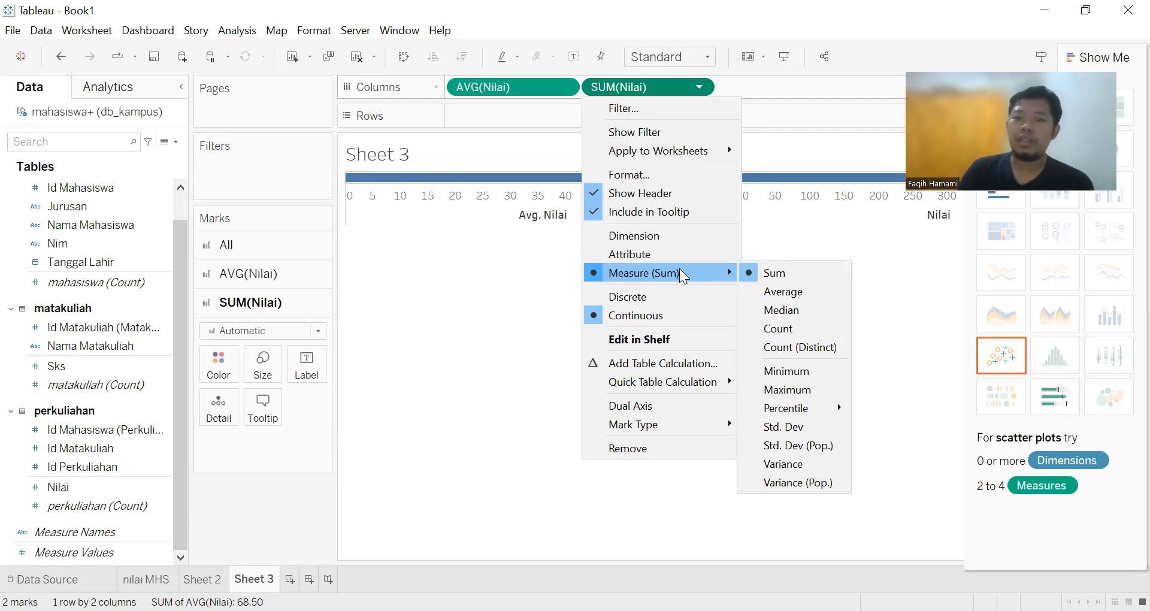
{"action": "left_click", "coordinate": [781, 306]}
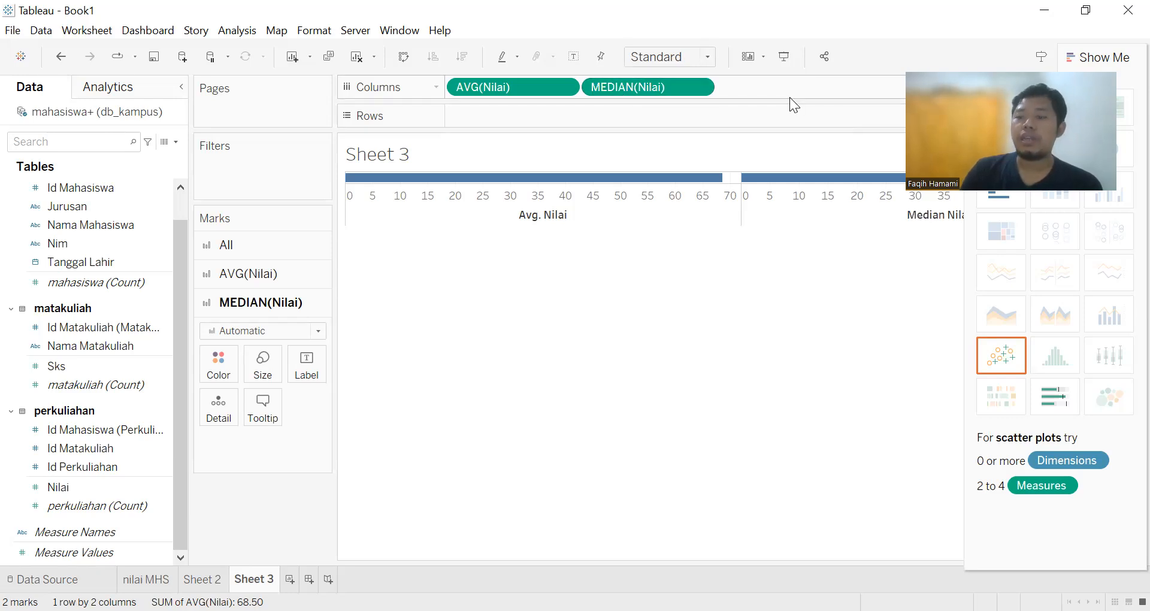
Step: Convert the average and median Nilai chart into a bullet graph and hide the chart type suggestions
{"action": "left_click", "coordinate": [1056, 409]}
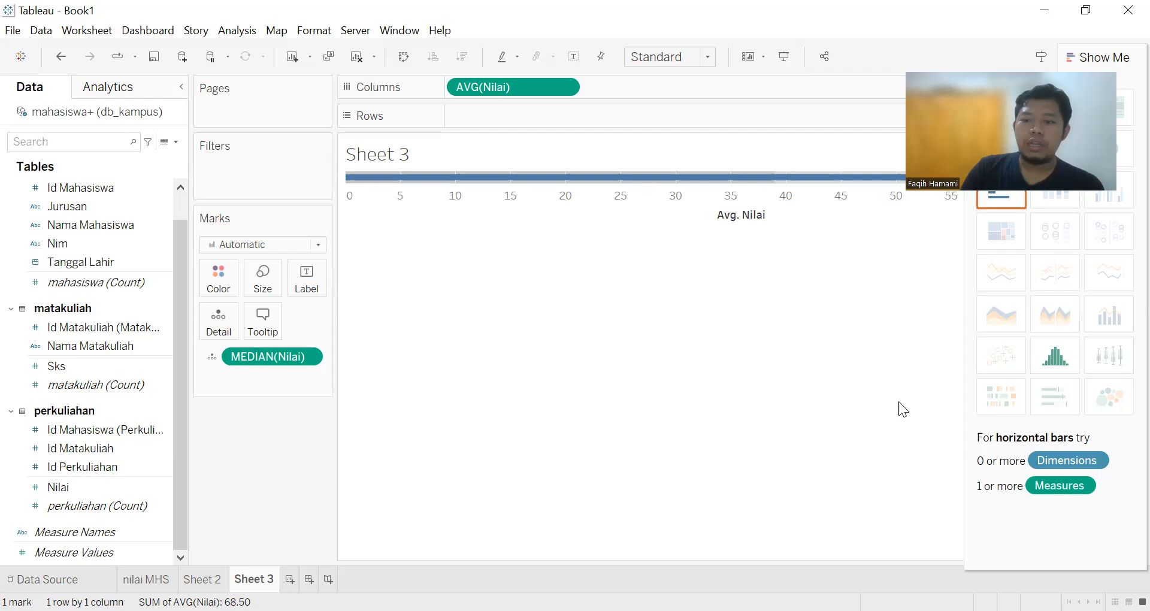
{"action": "left_click", "coordinate": [1089, 55]}
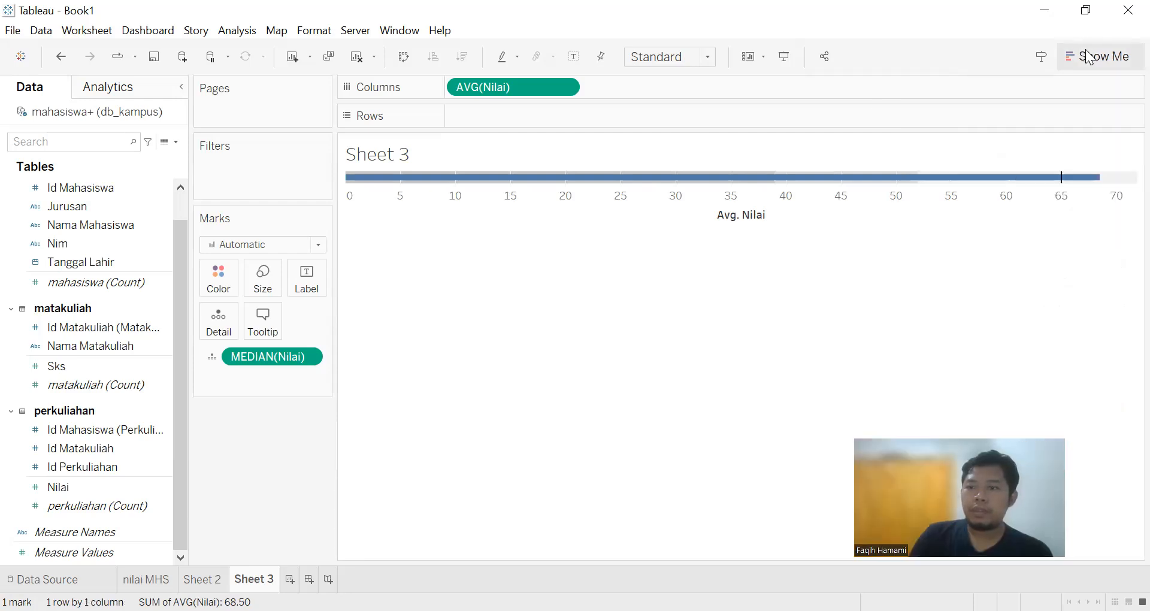
{"action": "mouse_move", "coordinate": [389, 180]}
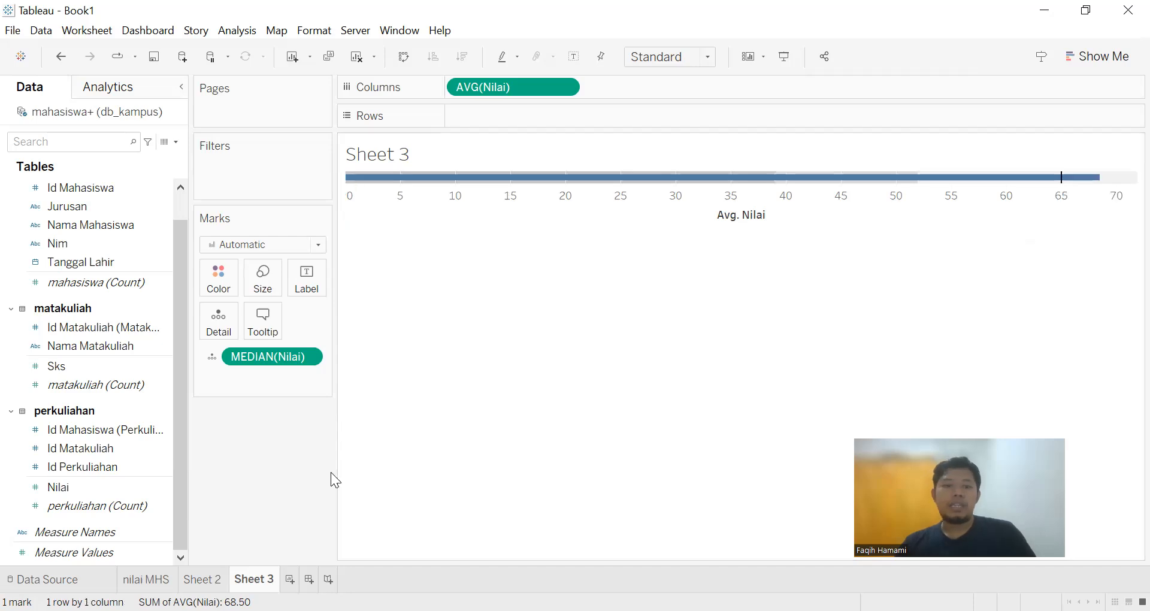
Step: Try replacing the MEDIAN(Nilai) expression in the marks with the constant 60, and undo the change
{"action": "double_click", "coordinate": [291, 356]}
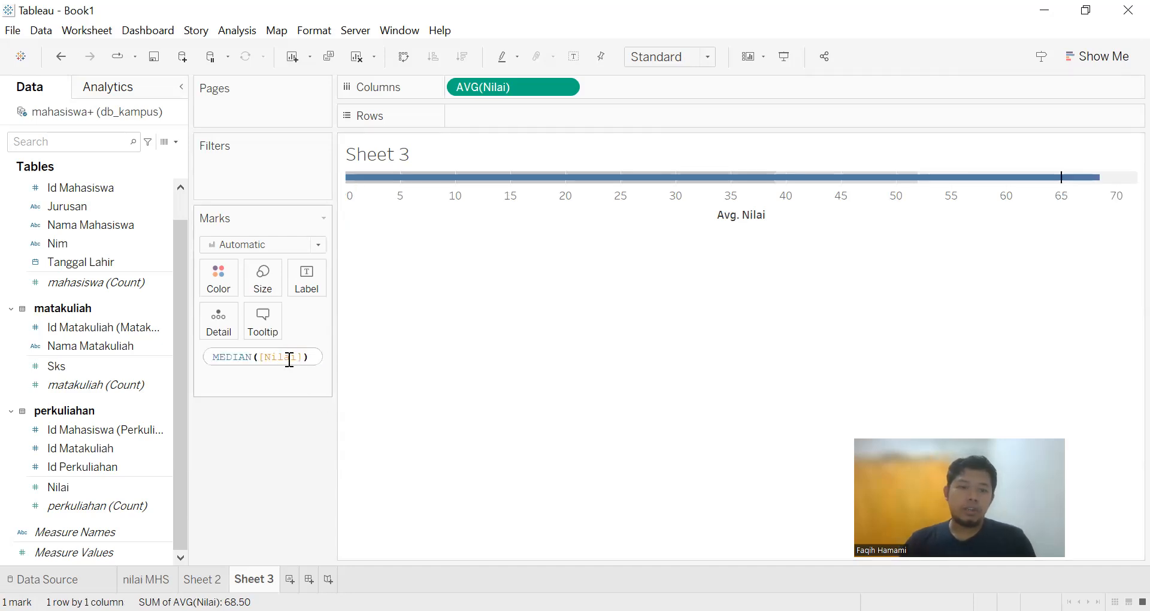
{"action": "left_click_drag", "start_coordinate": [310, 358], "coordinate": [212, 360]}
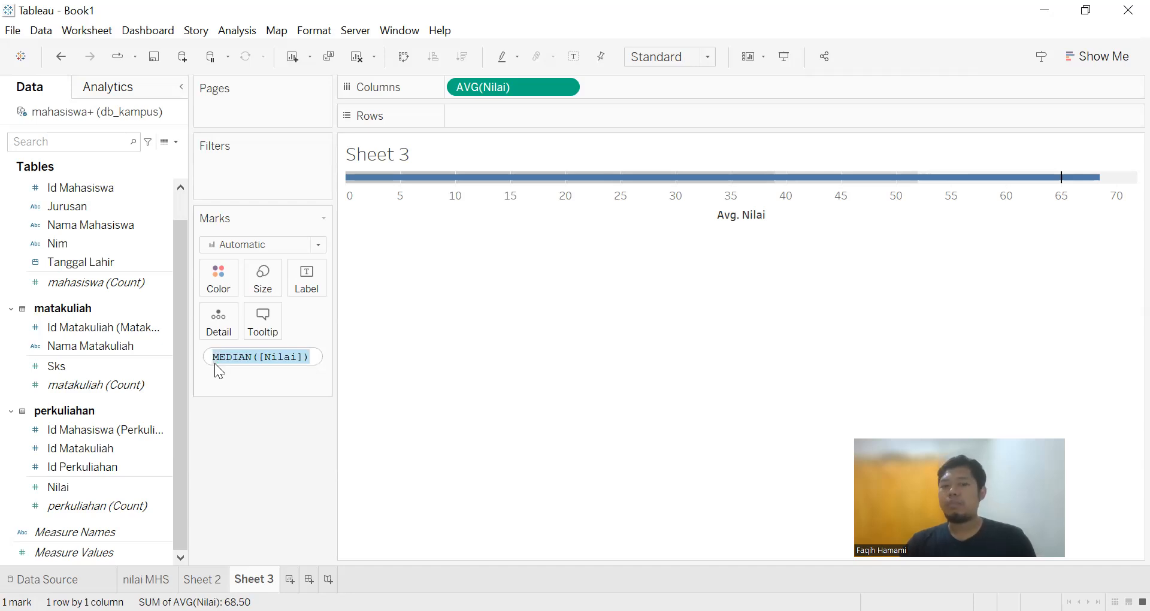
{"action": "type", "text": "60"}
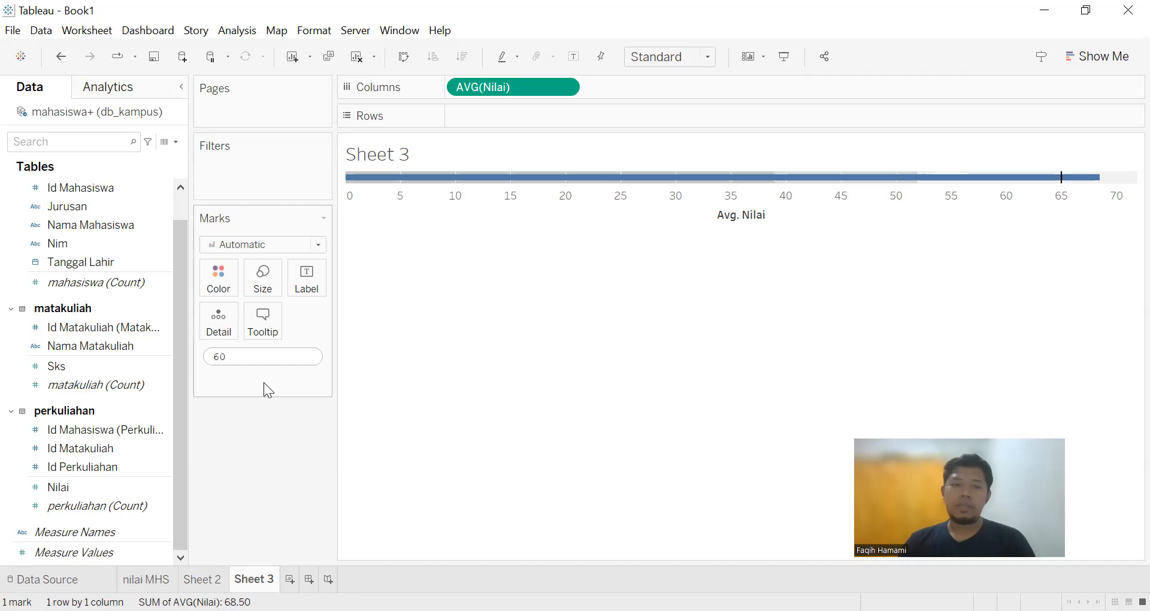
{"action": "key", "text": "Return"}
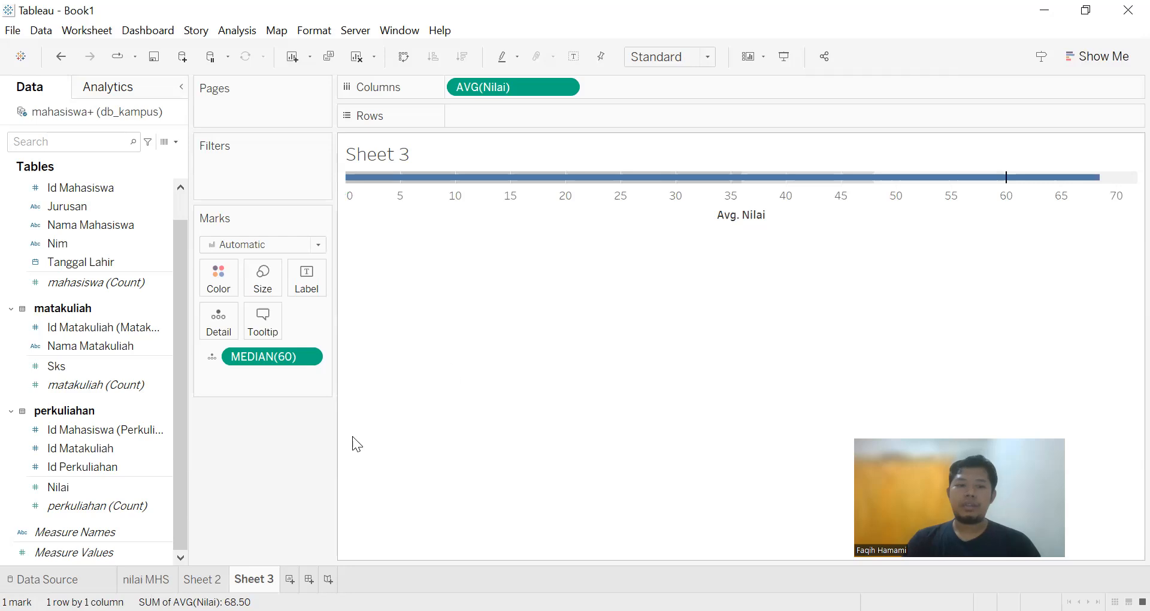
{"action": "key", "text": "ctrl+z"}
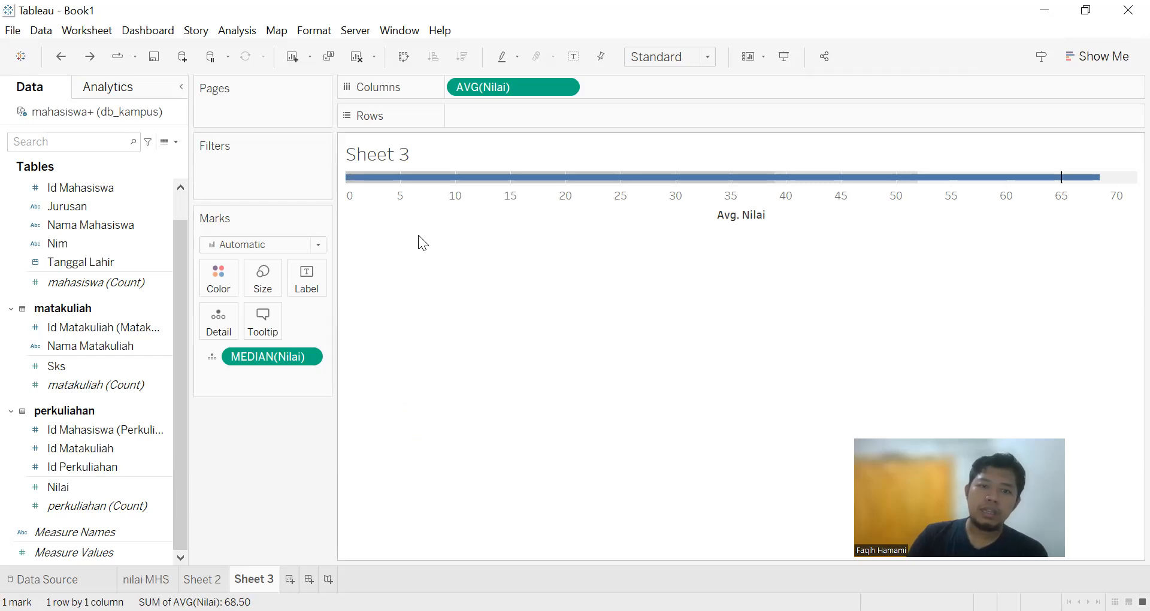
Step: Add Jurusan to the rows of Sheet 3 to split the bullet graph by department
{"action": "mouse_move", "coordinate": [429, 185]}
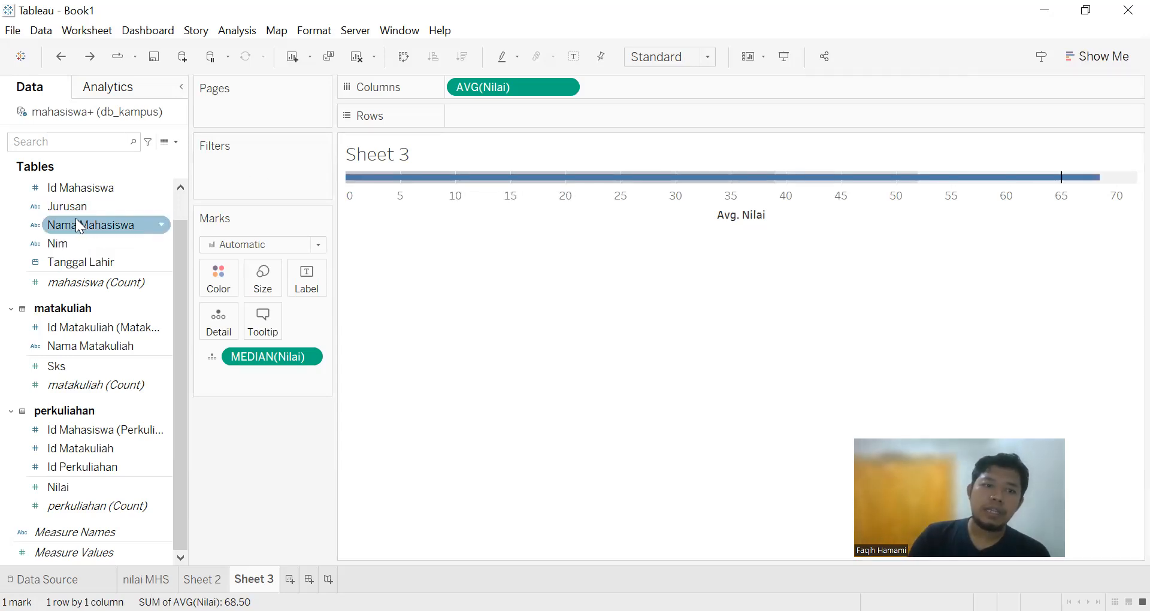
{"action": "left_click_drag", "start_coordinate": [73, 209], "coordinate": [564, 113]}
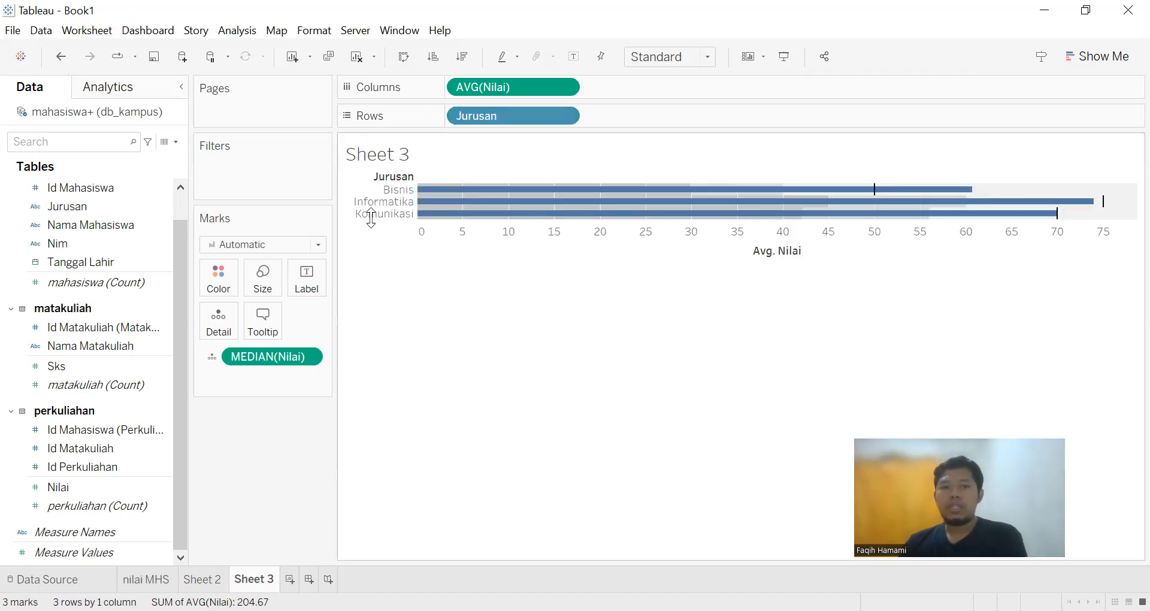
Step: Examine the average and median Nilai of each department in the bullet graph and compare the sheet with Sheet 2
{"action": "mouse_move", "coordinate": [878, 194]}
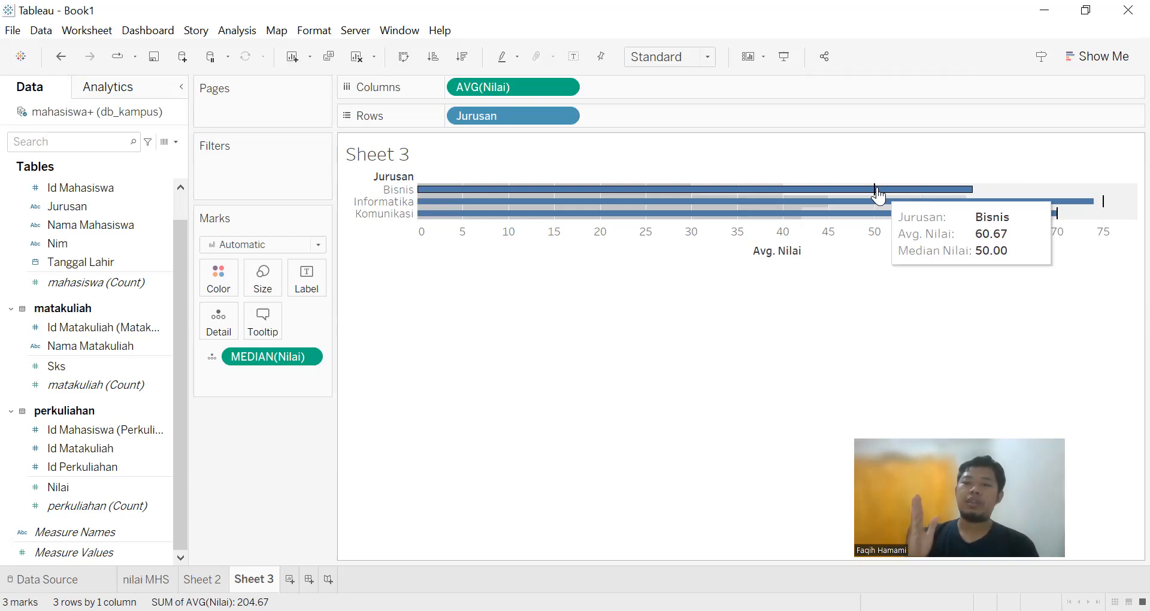
{"action": "mouse_move", "coordinate": [971, 210]}
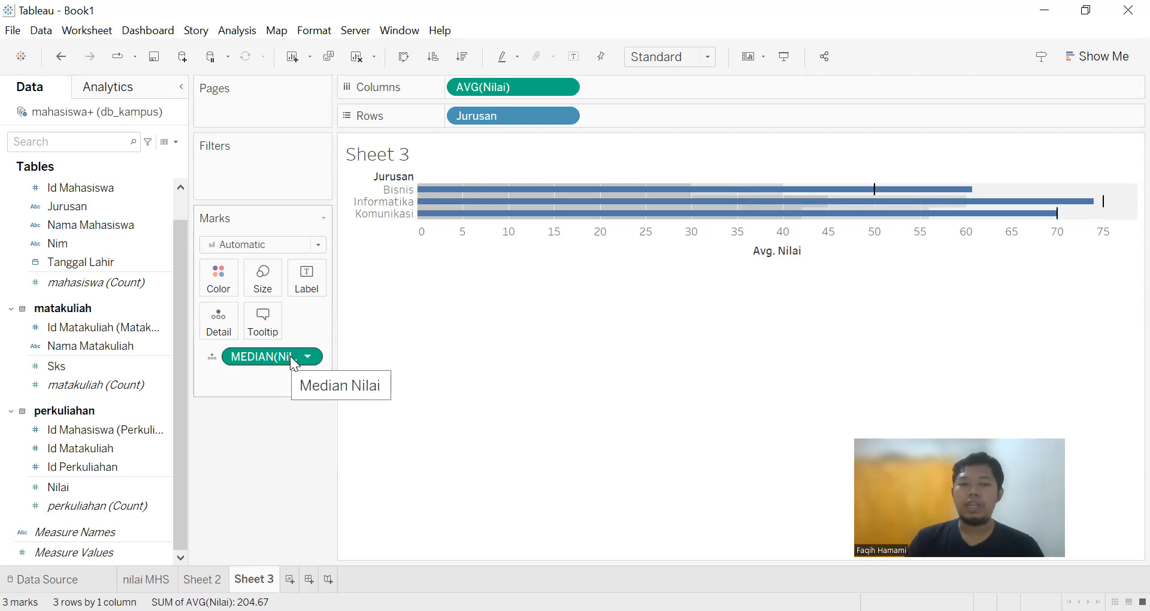
{"action": "mouse_move", "coordinate": [503, 190]}
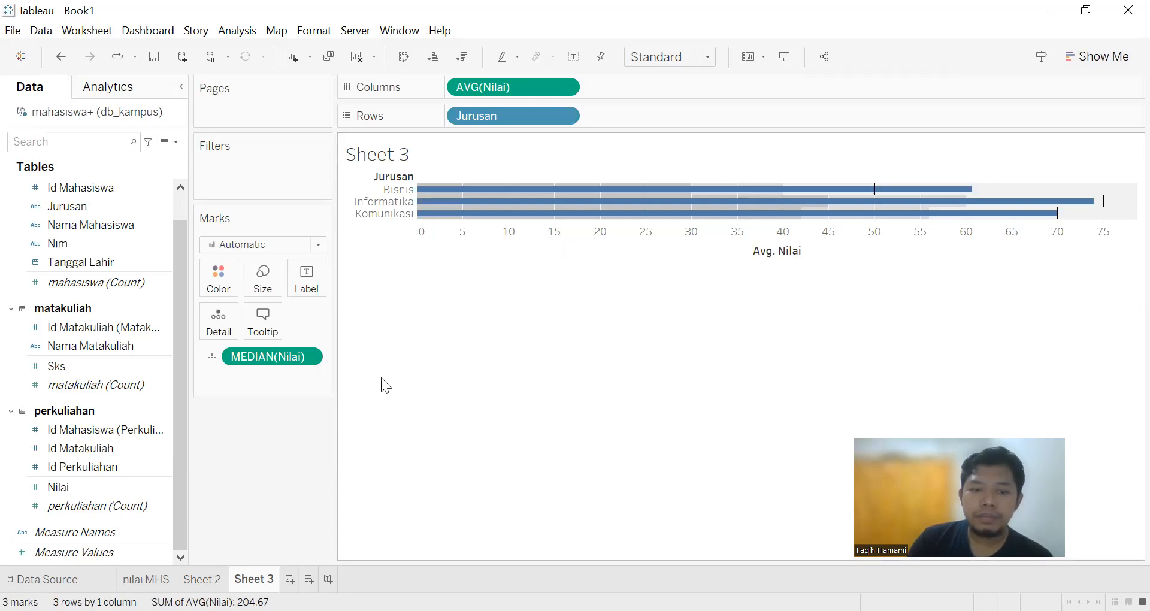
{"action": "mouse_move", "coordinate": [203, 579]}
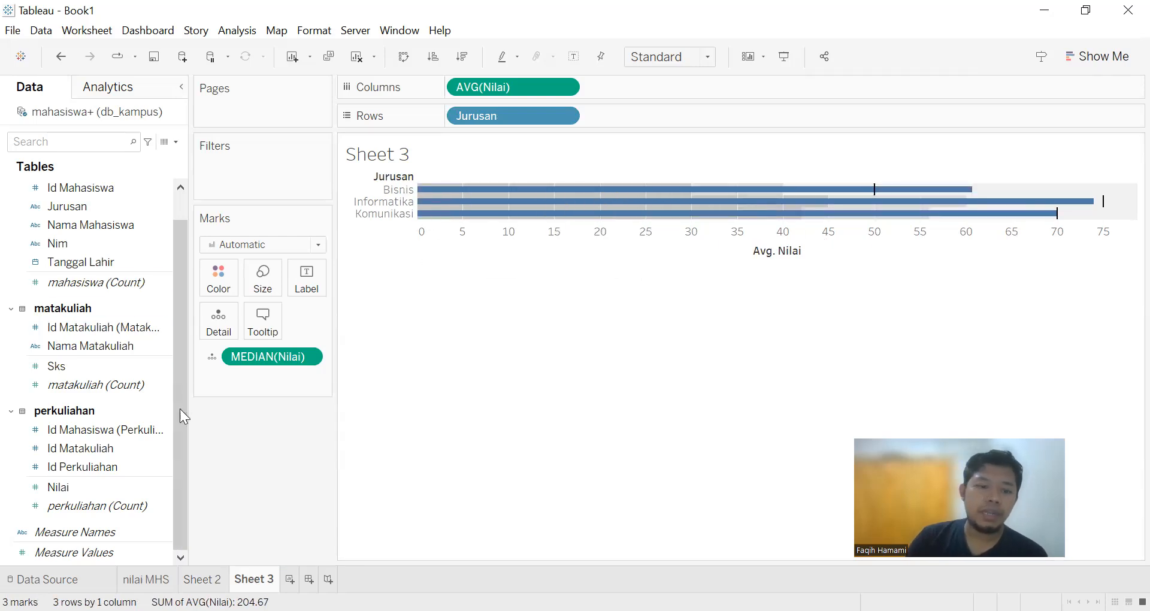
{"action": "left_click", "coordinate": [202, 579]}
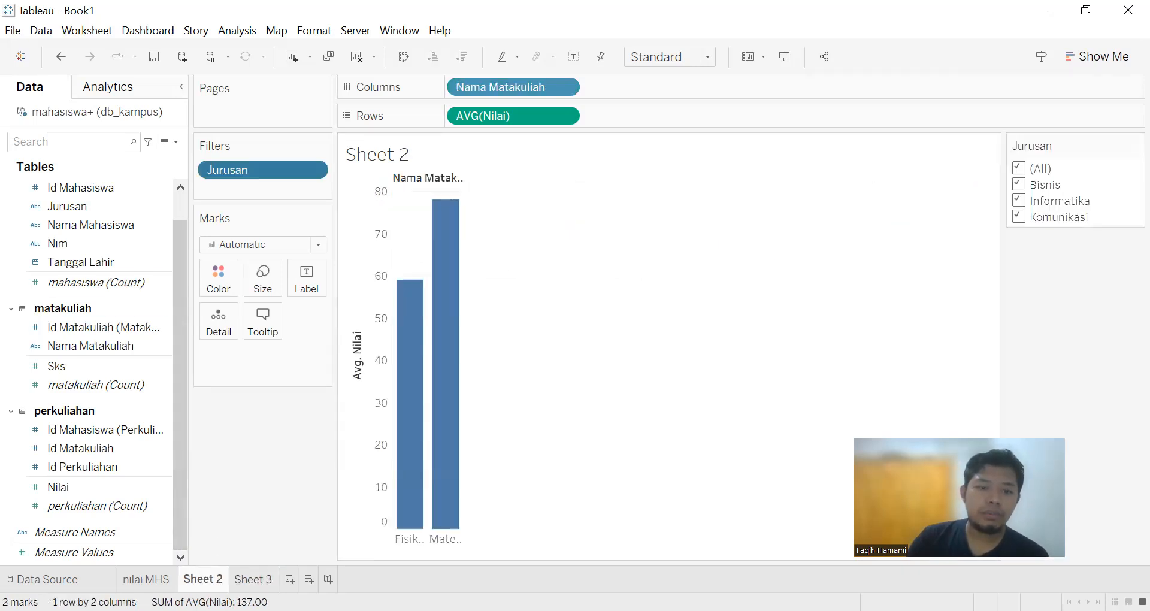
{"action": "left_click", "coordinate": [253, 580]}
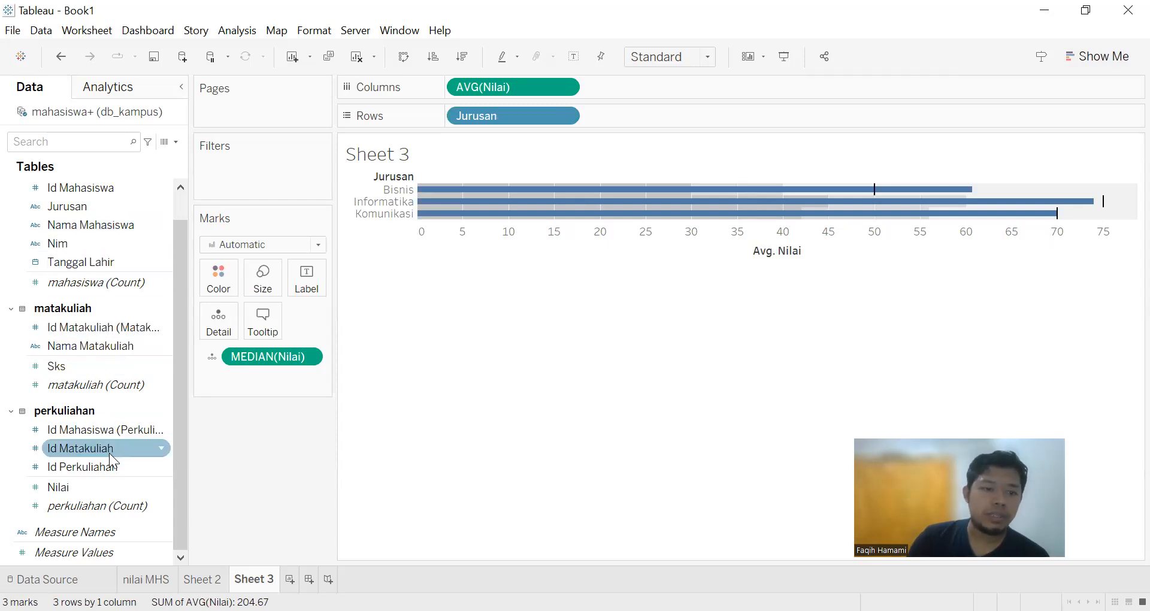
Step: Add a Nama Matakuliah filter with all courses selected to Sheet 3 and show its filter control
{"action": "scroll", "coordinate": [110, 431], "scroll_direction": "up", "scroll_amount": 1}
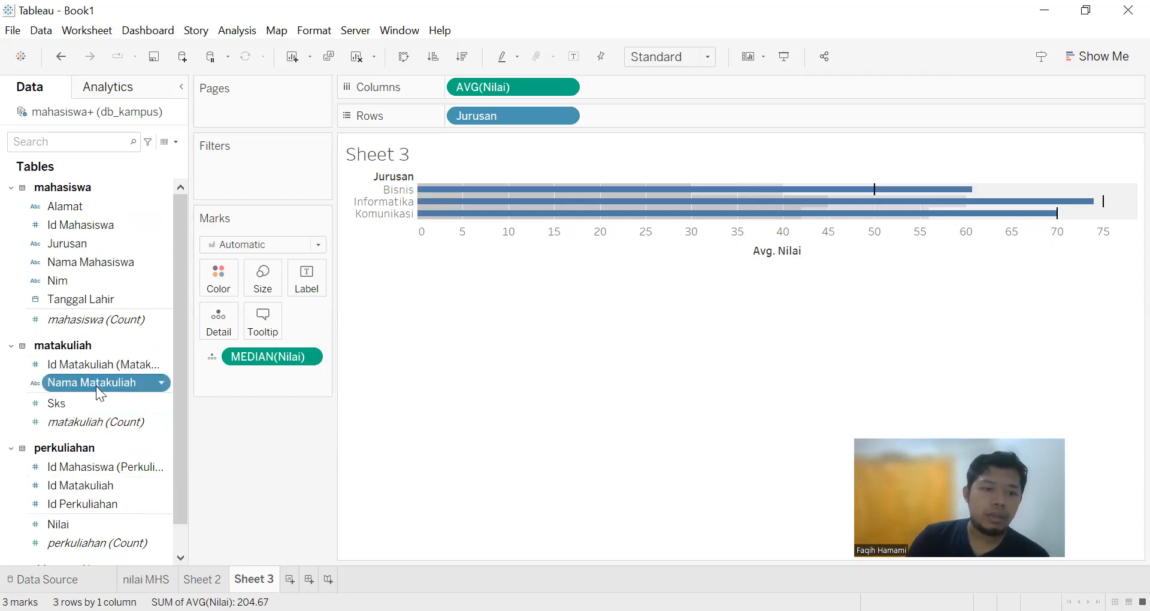
{"action": "left_click_drag", "start_coordinate": [103, 381], "coordinate": [330, 208]}
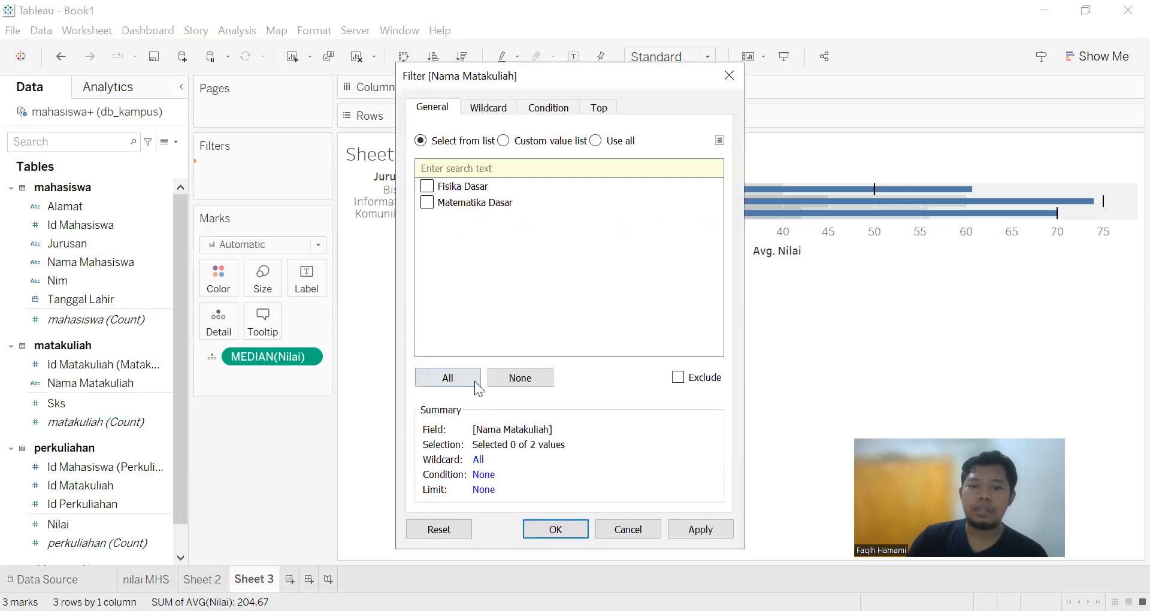
{"action": "left_click", "coordinate": [557, 534]}
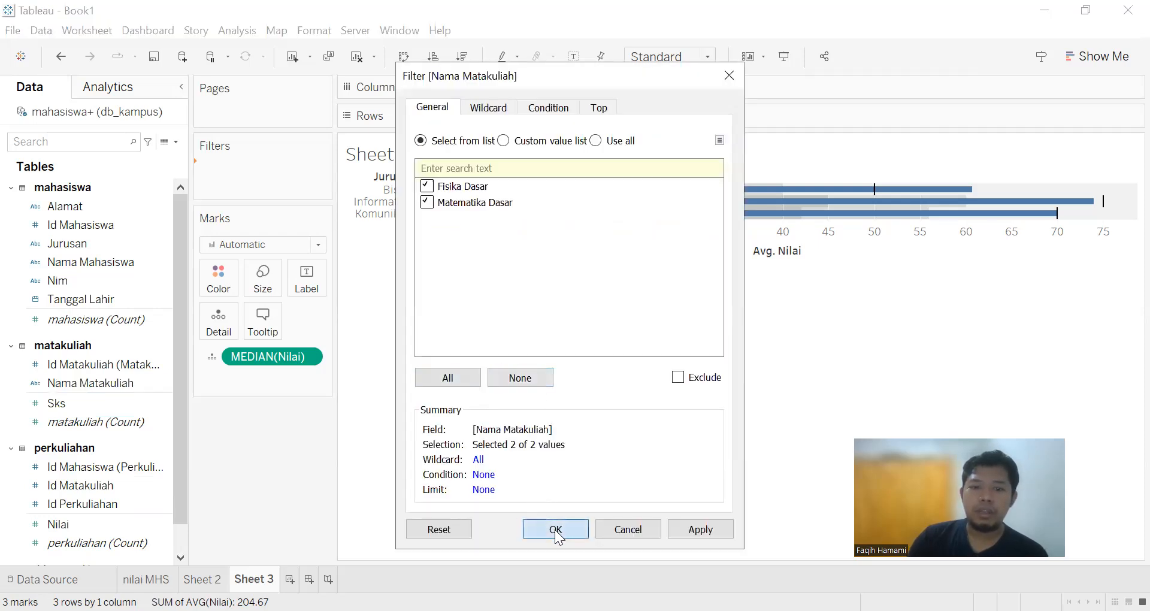
{"action": "left_click", "coordinate": [314, 171]}
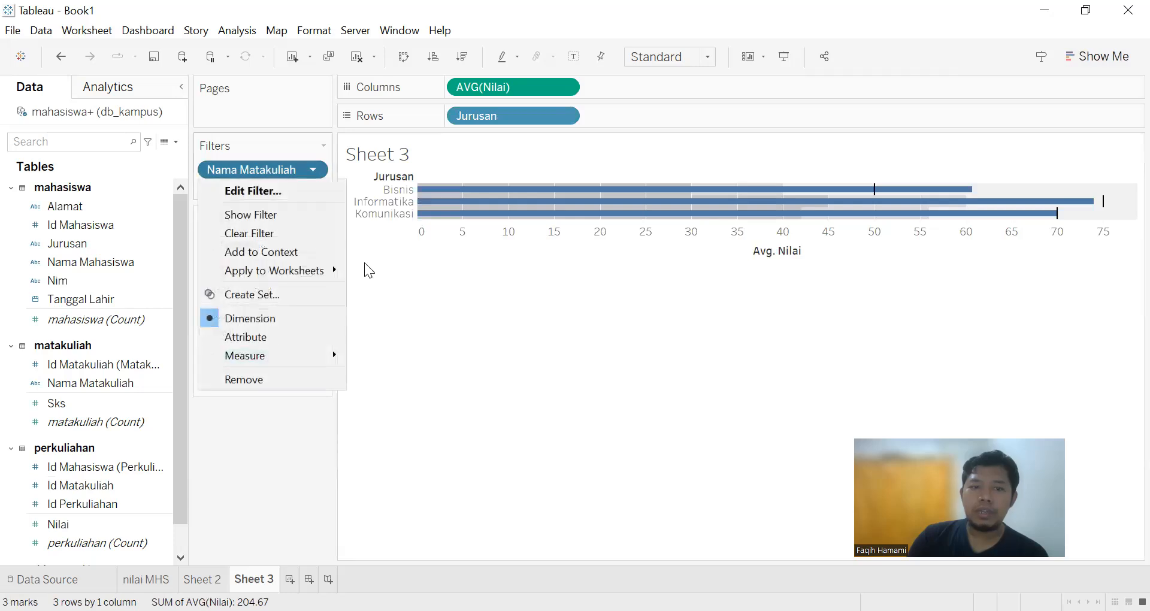
{"action": "left_click", "coordinate": [280, 214]}
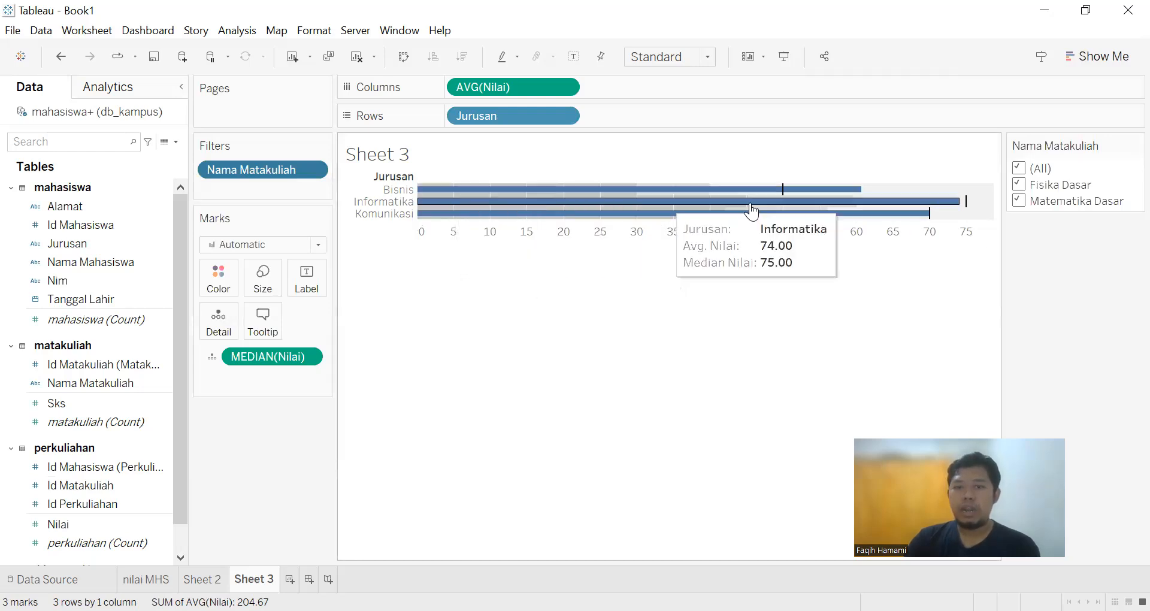
Step: Try filtering the bullet graph to Fisika Dasar alone and to Matematika Dasar alone, and restore both courses
{"action": "left_click", "coordinate": [1021, 204]}
{"action": "mouse_move", "coordinate": [807, 194]}
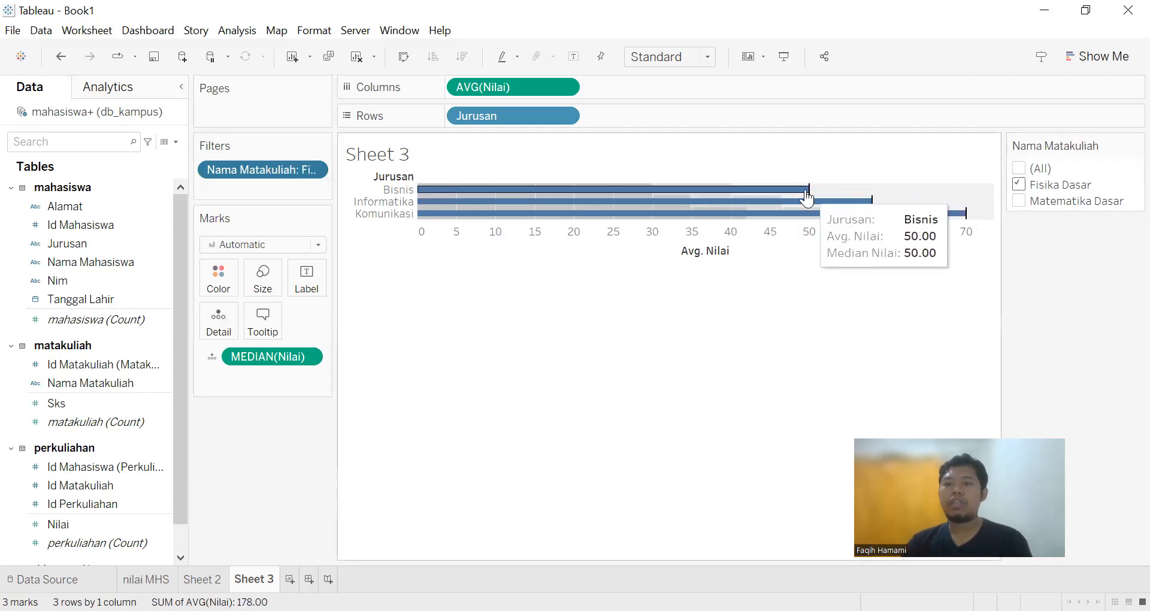
{"action": "left_click", "coordinate": [1019, 202]}
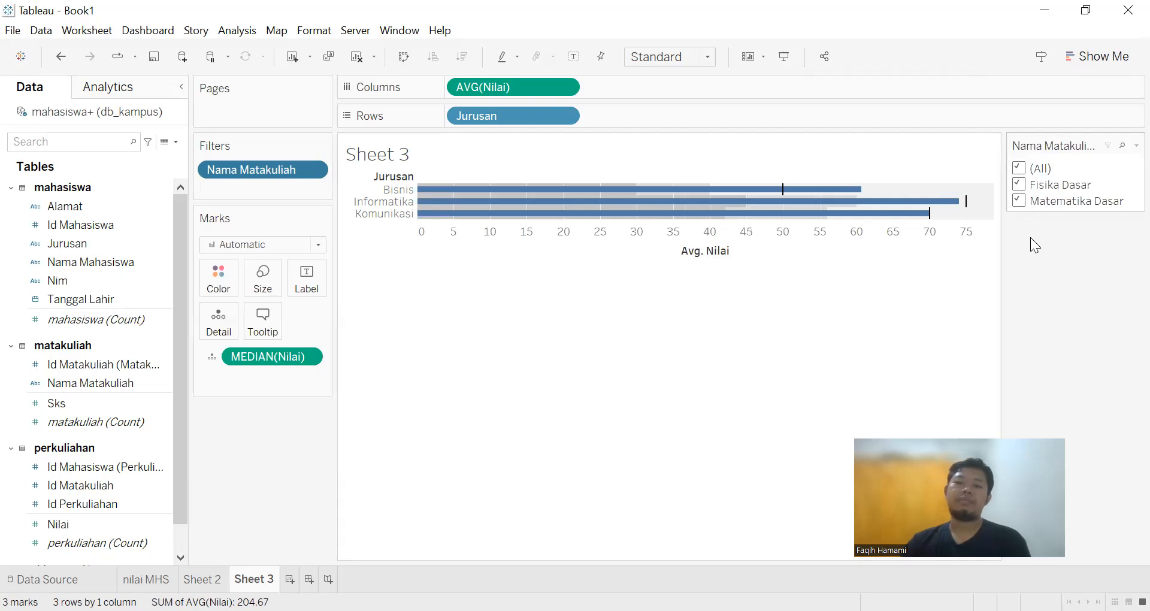
{"action": "left_click", "coordinate": [1019, 184]}
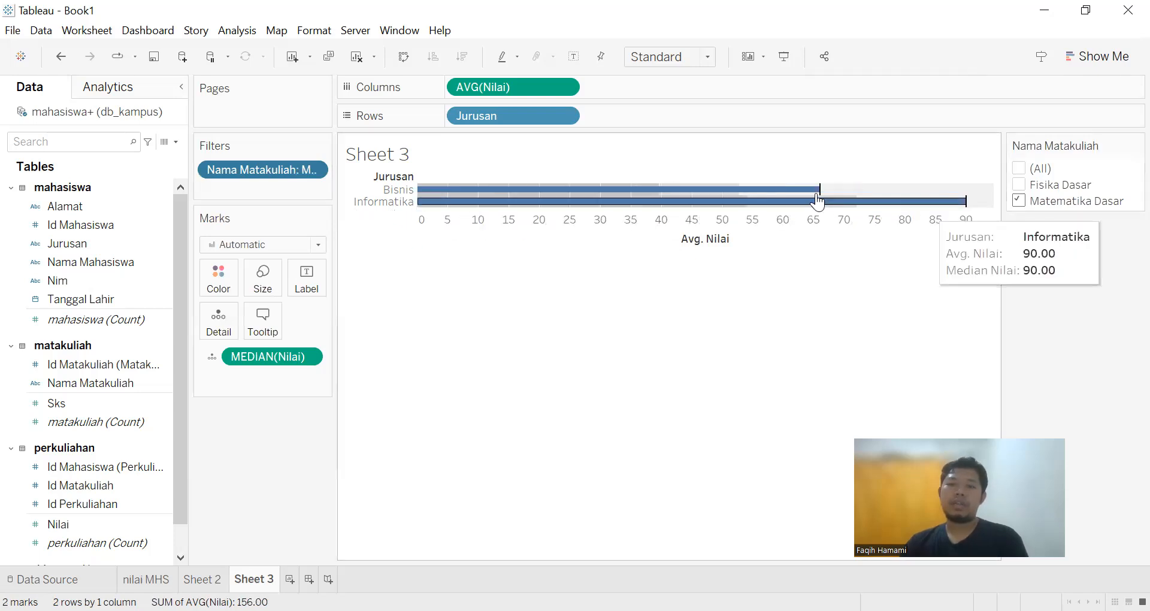
{"action": "key", "text": "ctrl+z"}
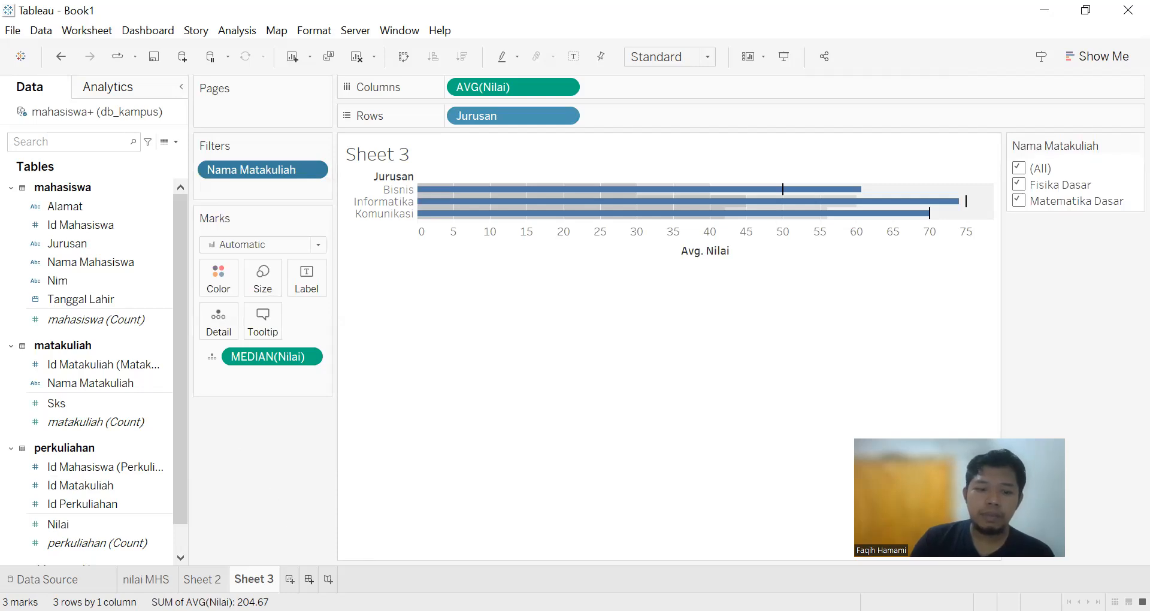
Step: Create a new dashboard and set its fixed size to Full Screen (1024 x 768)
{"action": "left_click", "coordinate": [309, 579]}
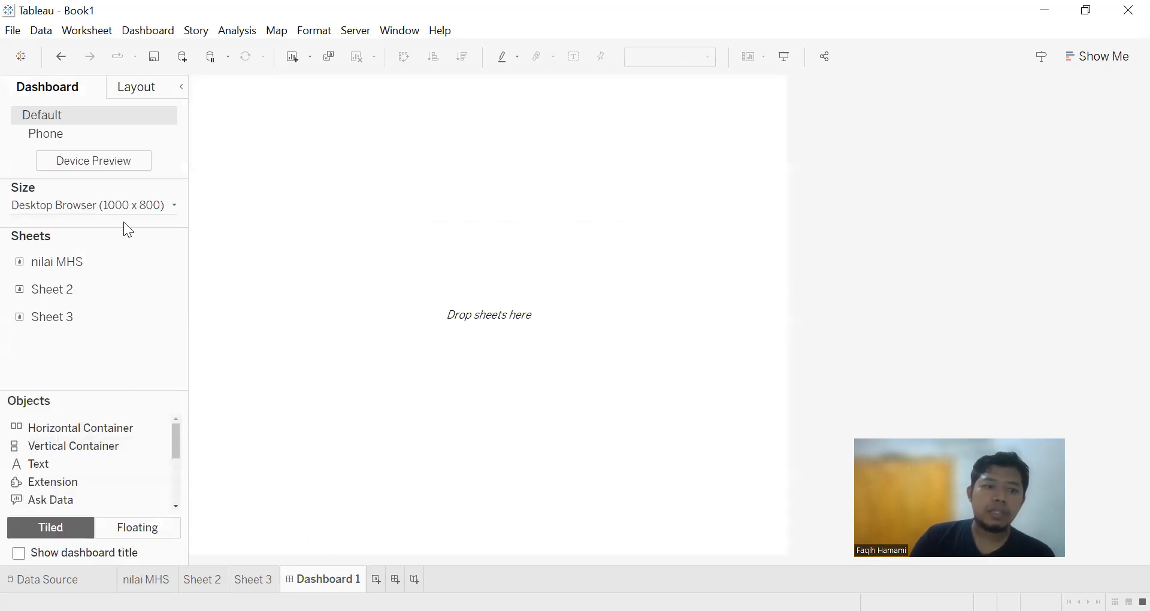
{"action": "left_click", "coordinate": [130, 201]}
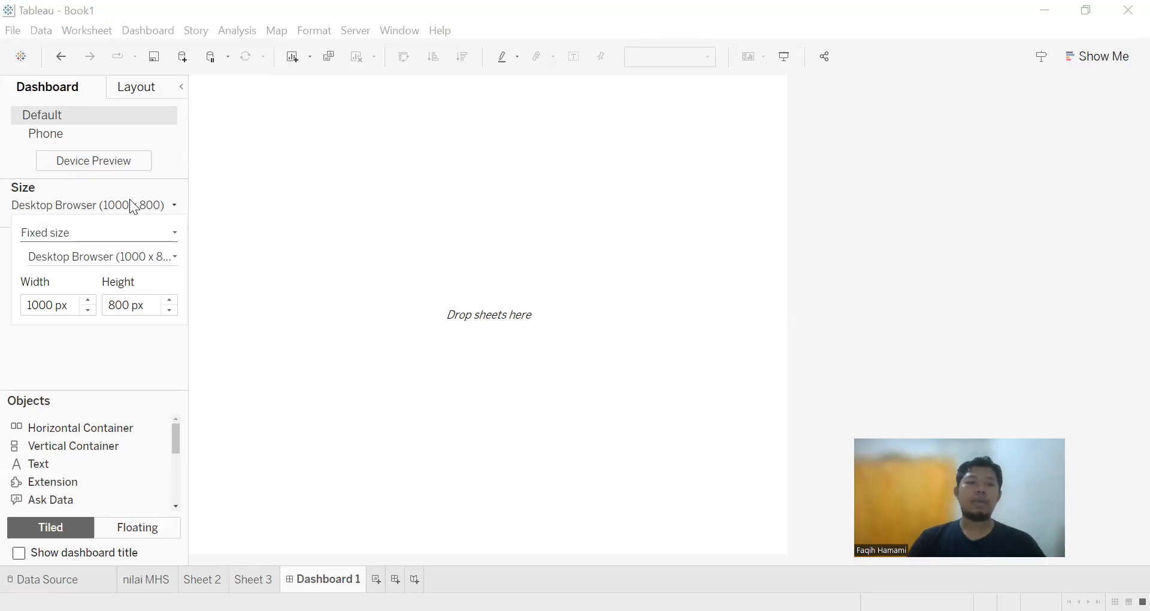
{"action": "left_click", "coordinate": [125, 259]}
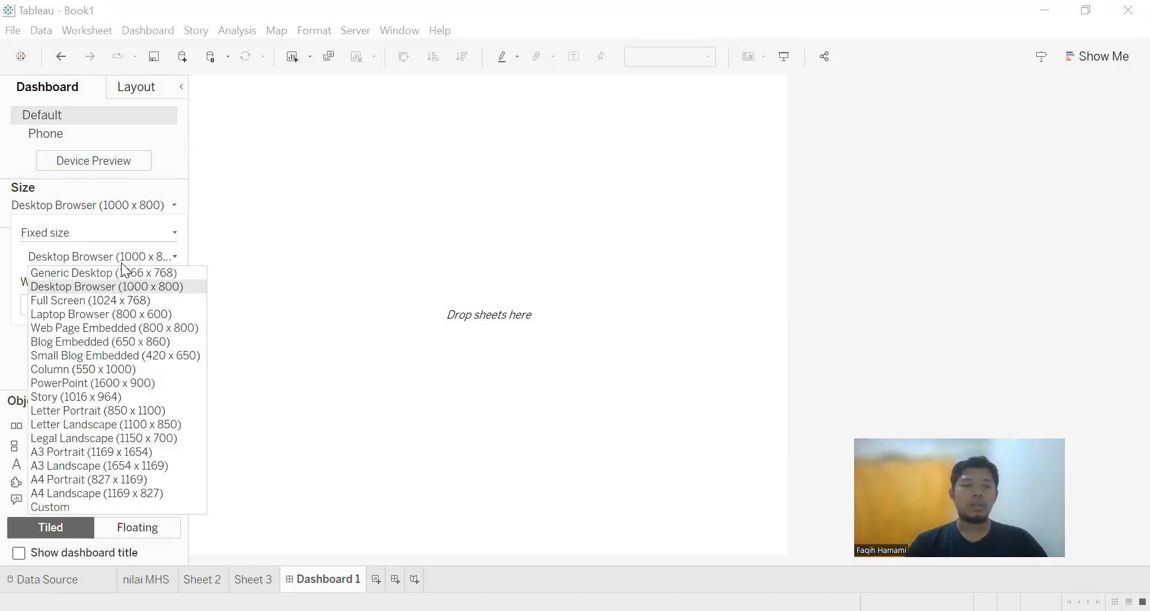
{"action": "left_click", "coordinate": [107, 300]}
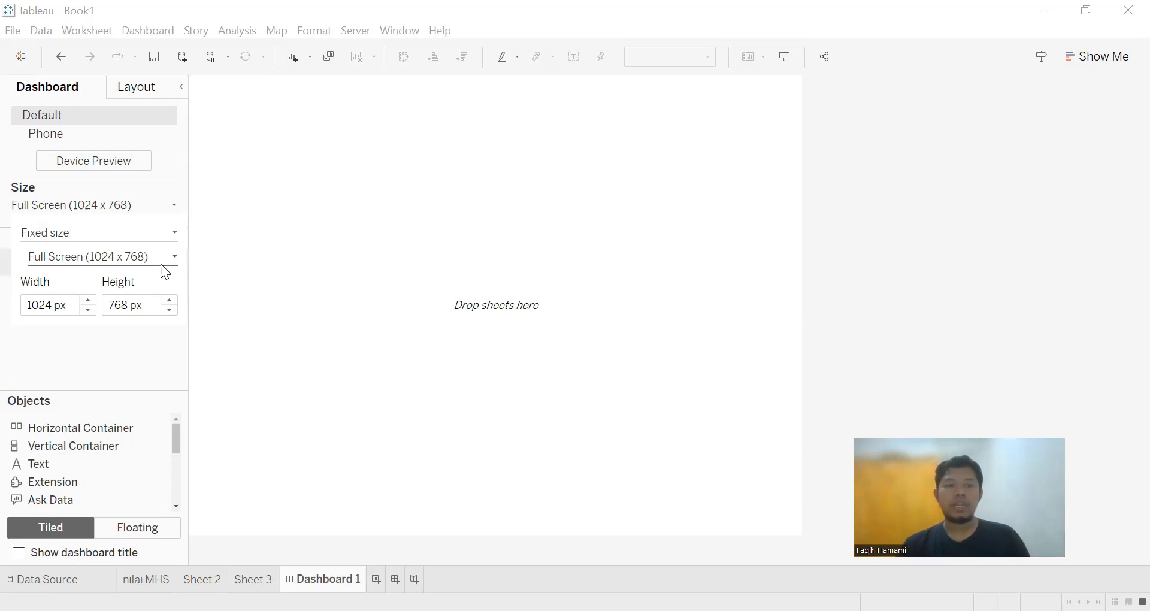
{"action": "left_click", "coordinate": [92, 341]}
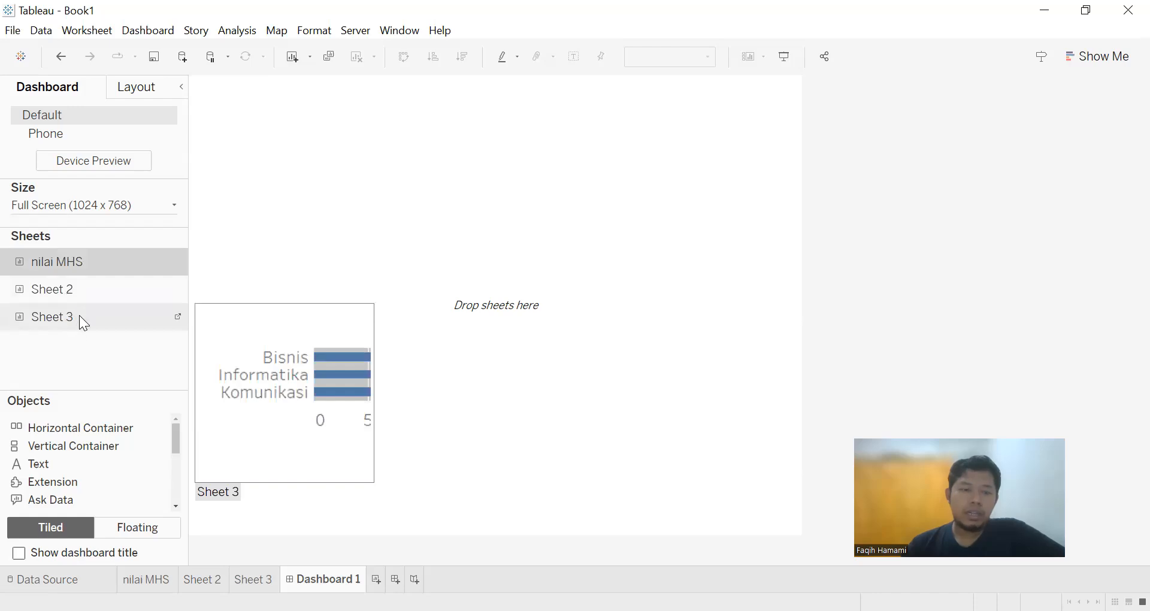
Step: Place Sheet 3 on the dashboard with nilai MHS below it, and raise the boundary between them to give the table more height
{"action": "left_click_drag", "start_coordinate": [79, 315], "coordinate": [467, 218]}
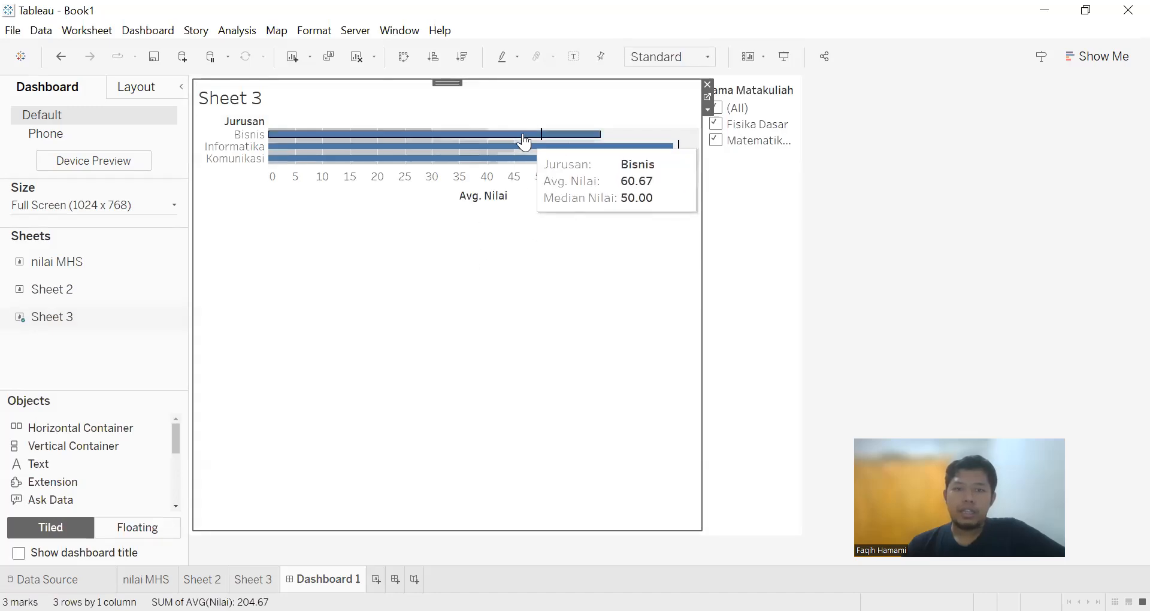
{"action": "mouse_move", "coordinate": [79, 280]}
{"action": "mouse_move", "coordinate": [54, 294]}
{"action": "left_click_drag", "start_coordinate": [55, 263], "coordinate": [414, 350]}
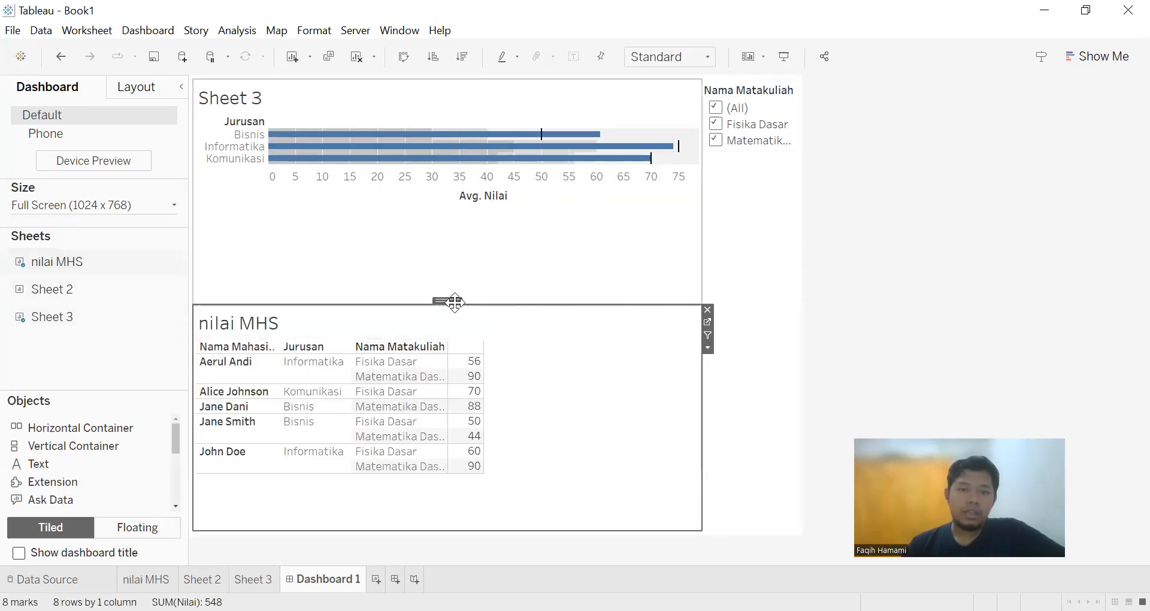
{"action": "left_click_drag", "start_coordinate": [448, 301], "coordinate": [474, 253]}
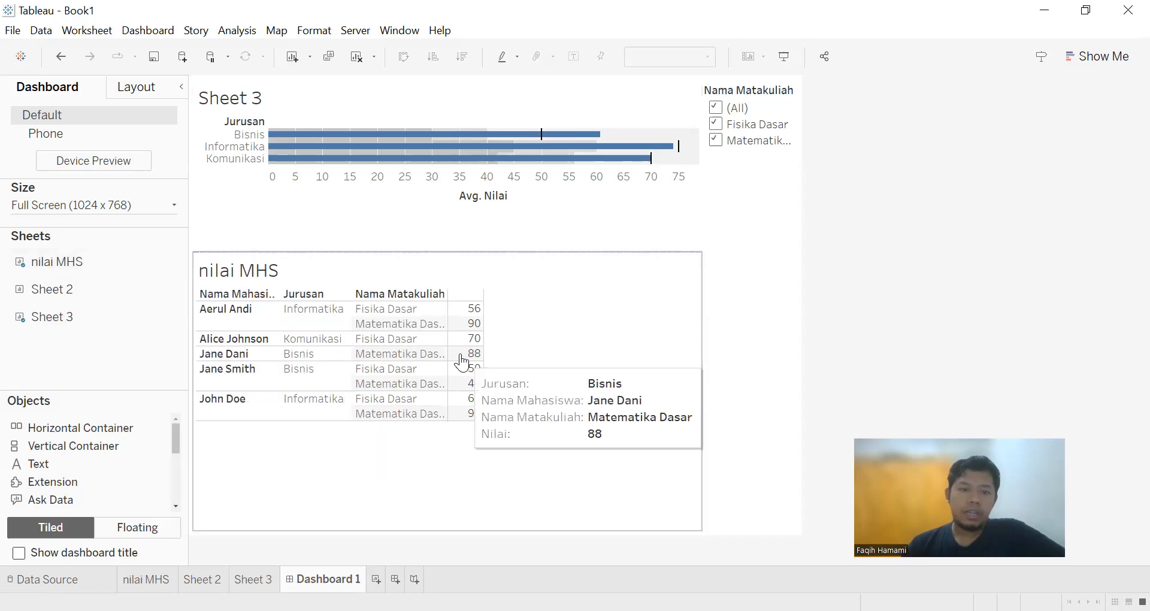
Step: Place Sheet 2 beside the nilai MHS table on the dashboard and narrow it so the table gets more width
{"action": "mouse_move", "coordinate": [165, 327]}
{"action": "left_click_drag", "start_coordinate": [64, 300], "coordinate": [645, 377]}
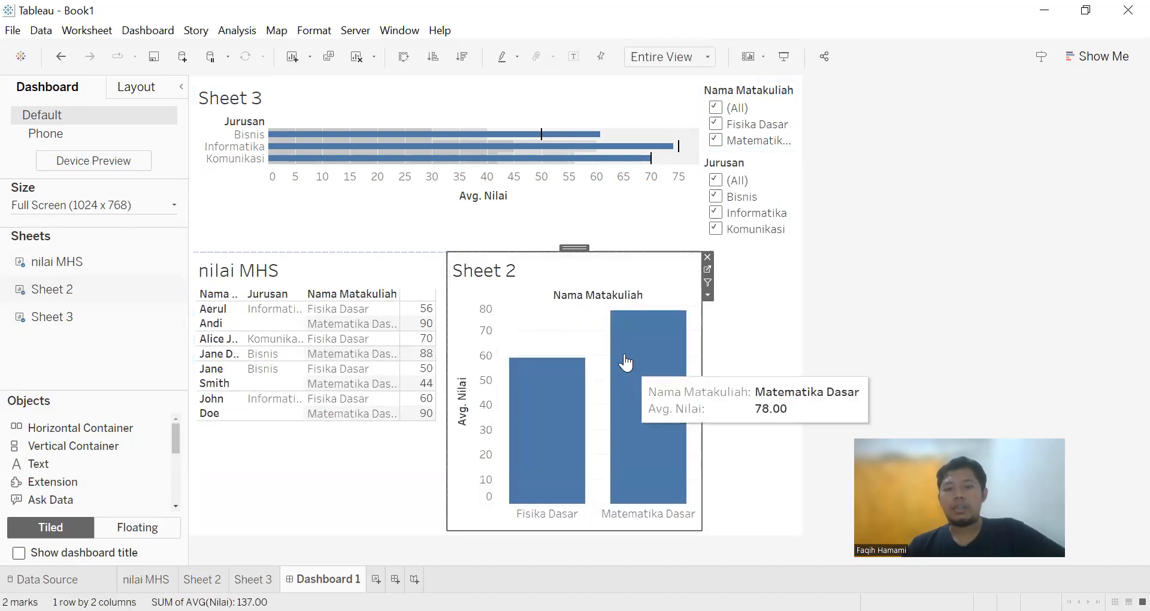
{"action": "left_click_drag", "start_coordinate": [453, 364], "coordinate": [516, 364]}
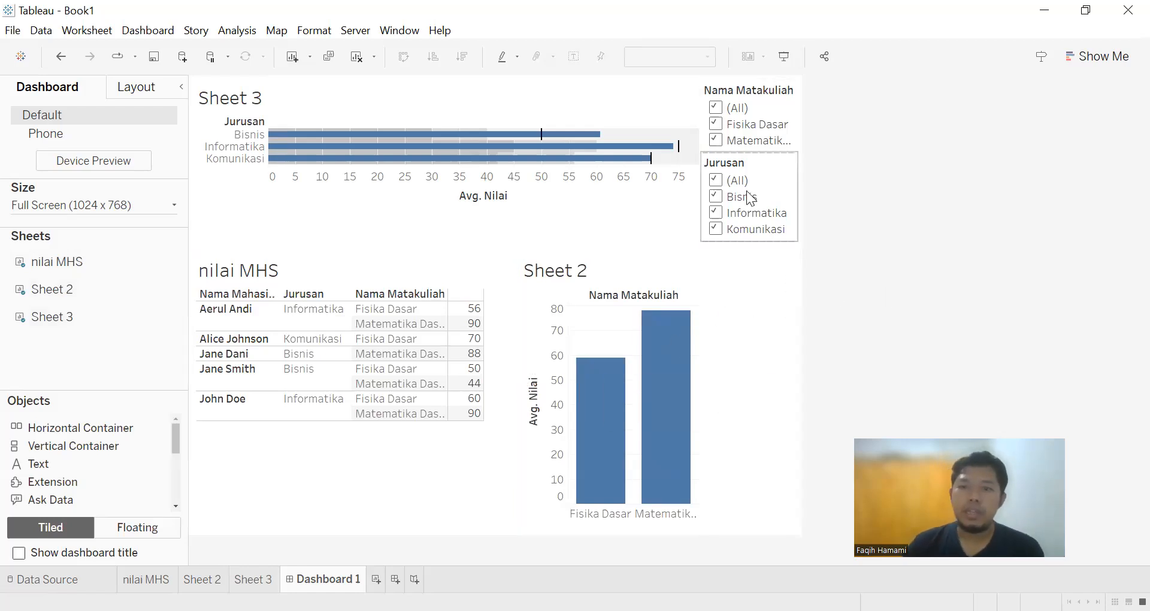
Step: Apply the dashboard's Nama Matakuliah filter to all worksheets using this data source
{"action": "left_click", "coordinate": [794, 117]}
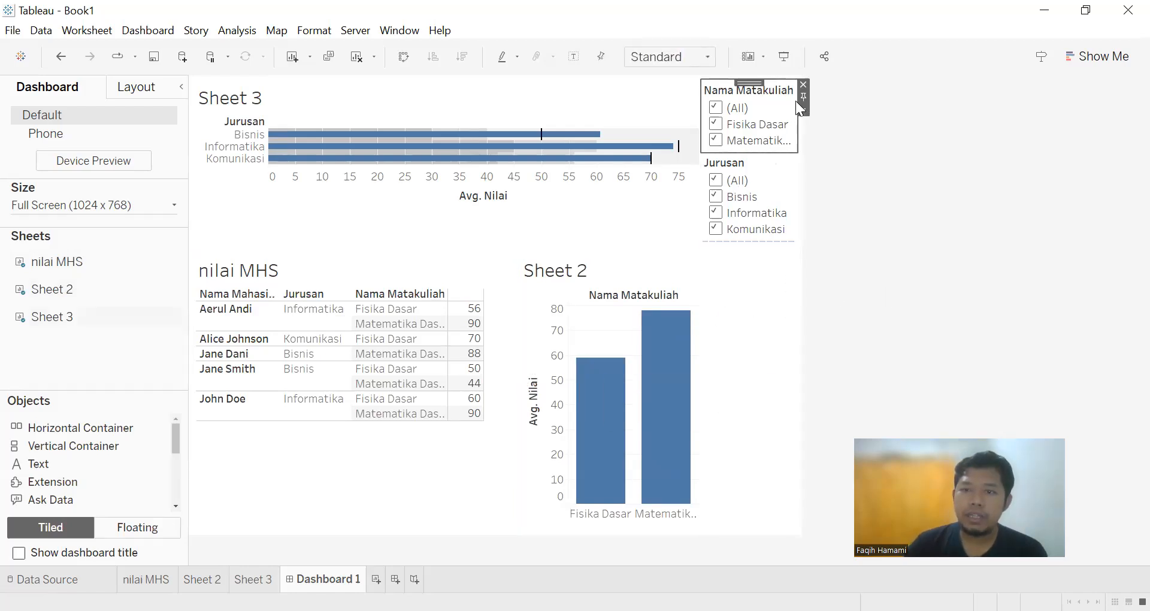
{"action": "left_click", "coordinate": [804, 111]}
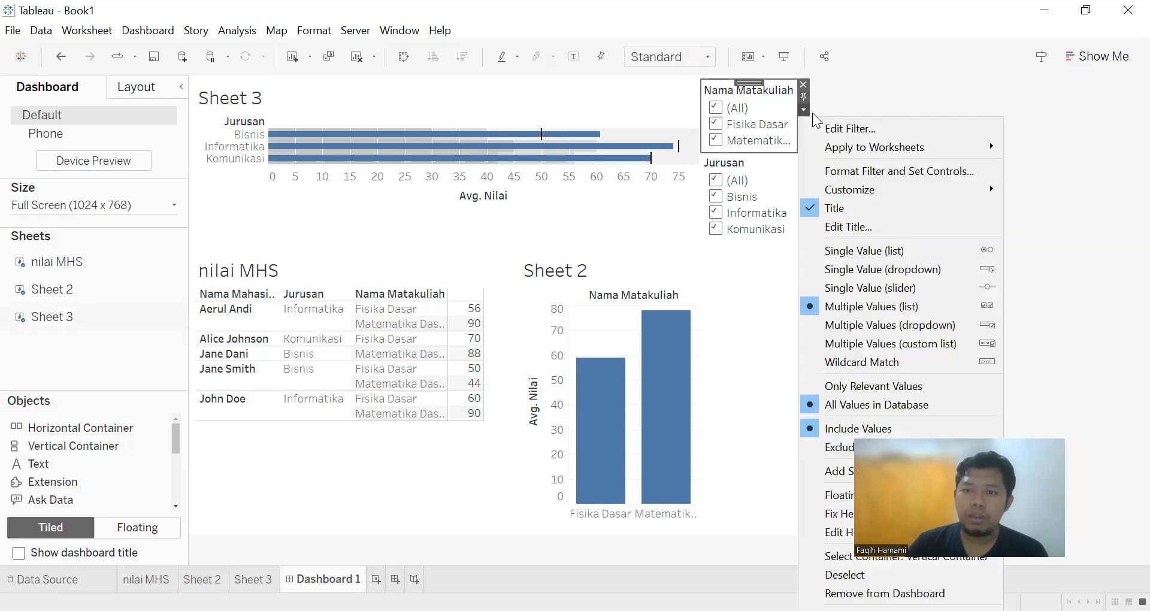
{"action": "mouse_move", "coordinate": [923, 149]}
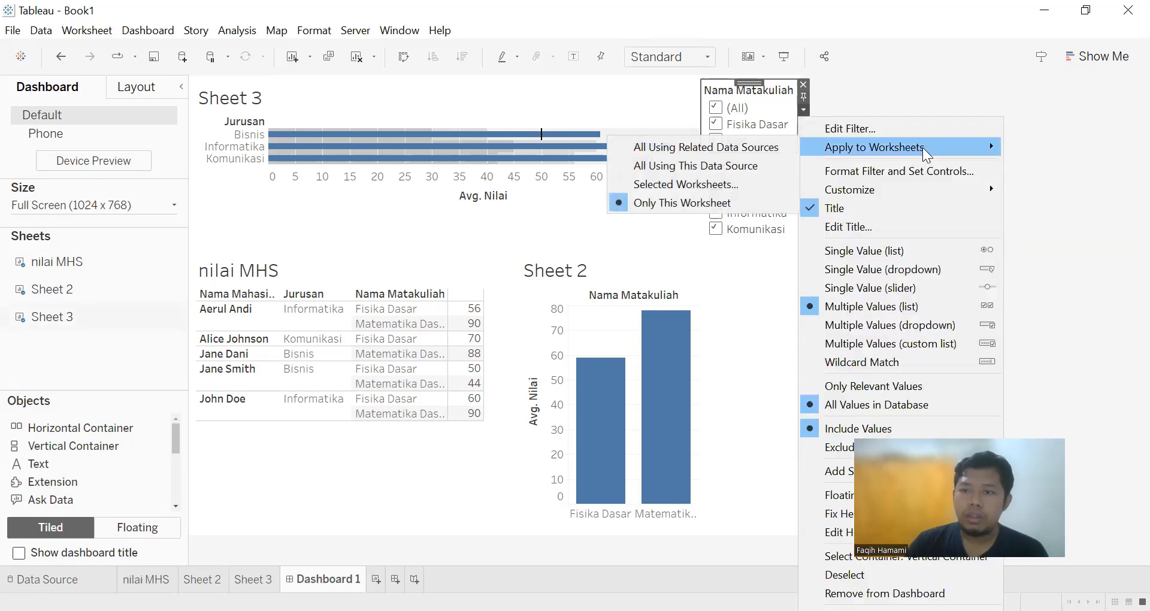
{"action": "left_click", "coordinate": [698, 167]}
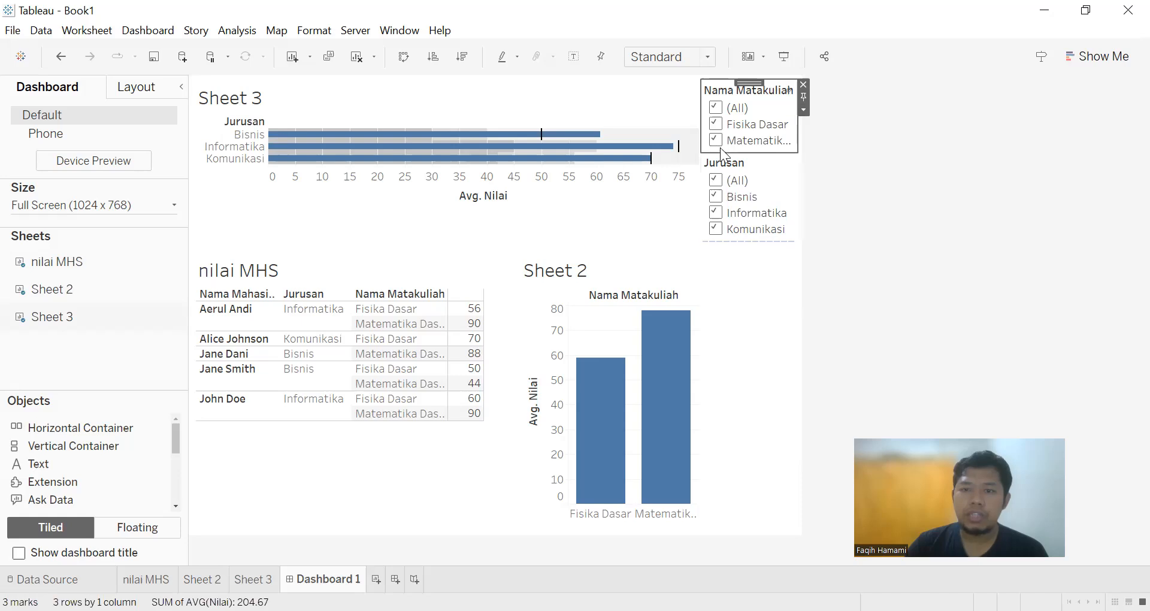
Step: Apply the dashboard's Jurusan filter to all worksheets using this data source
{"action": "left_click", "coordinate": [796, 178]}
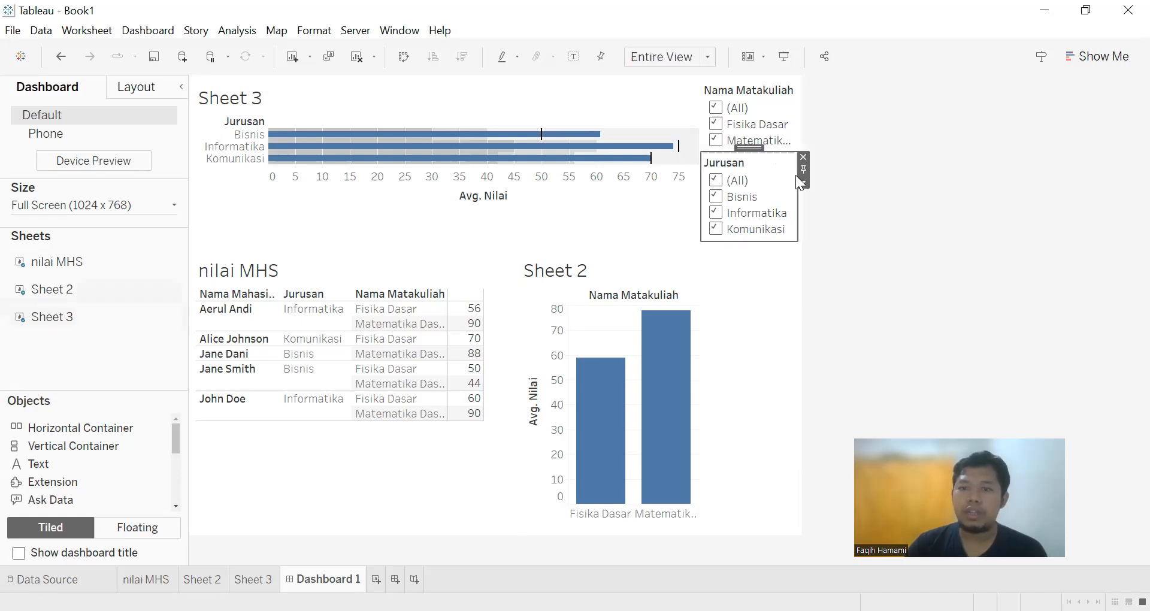
{"action": "left_click", "coordinate": [802, 182]}
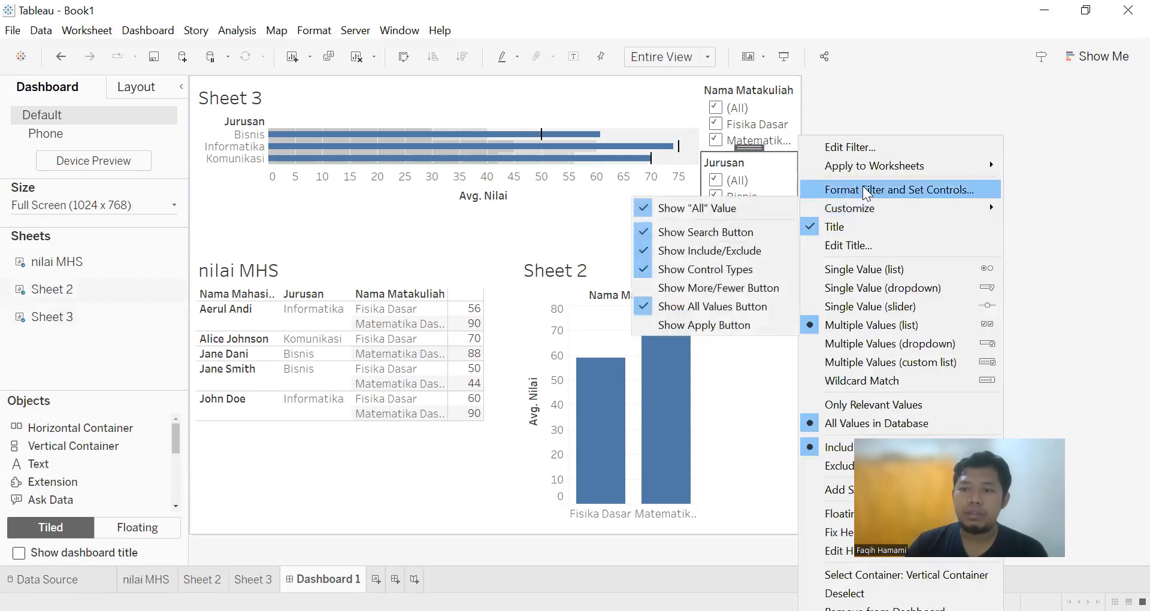
{"action": "mouse_move", "coordinate": [865, 164]}
{"action": "left_click", "coordinate": [732, 181]}
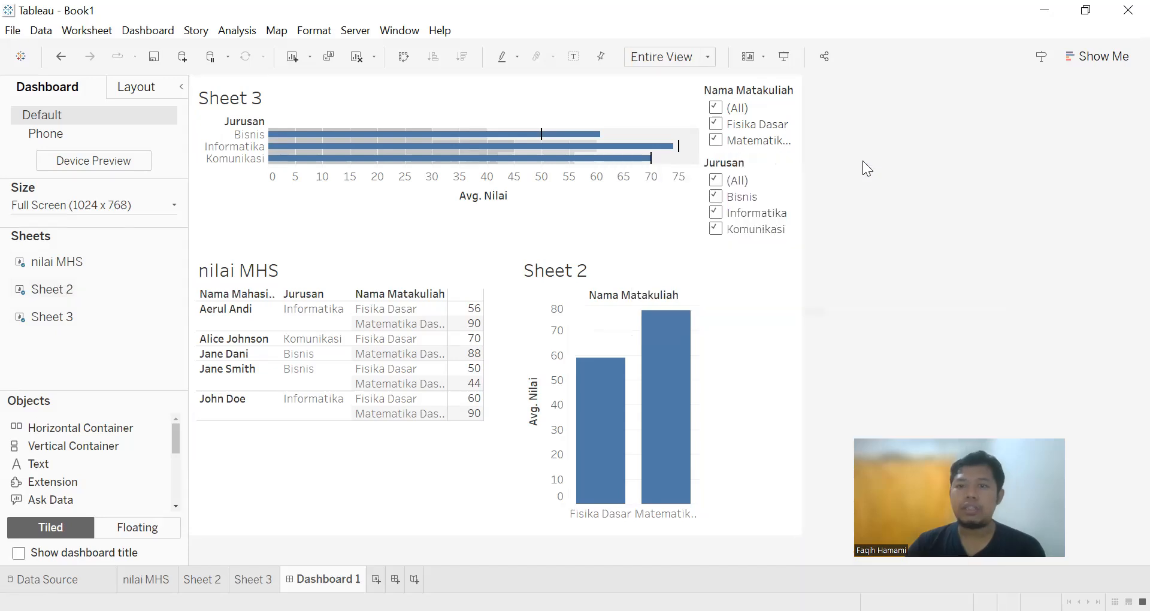
Step: Preview the dashboard in presentation mode, leave the preview, and go to the Sheet 2 worksheet from its dashboard chart
{"action": "left_click", "coordinate": [784, 55]}
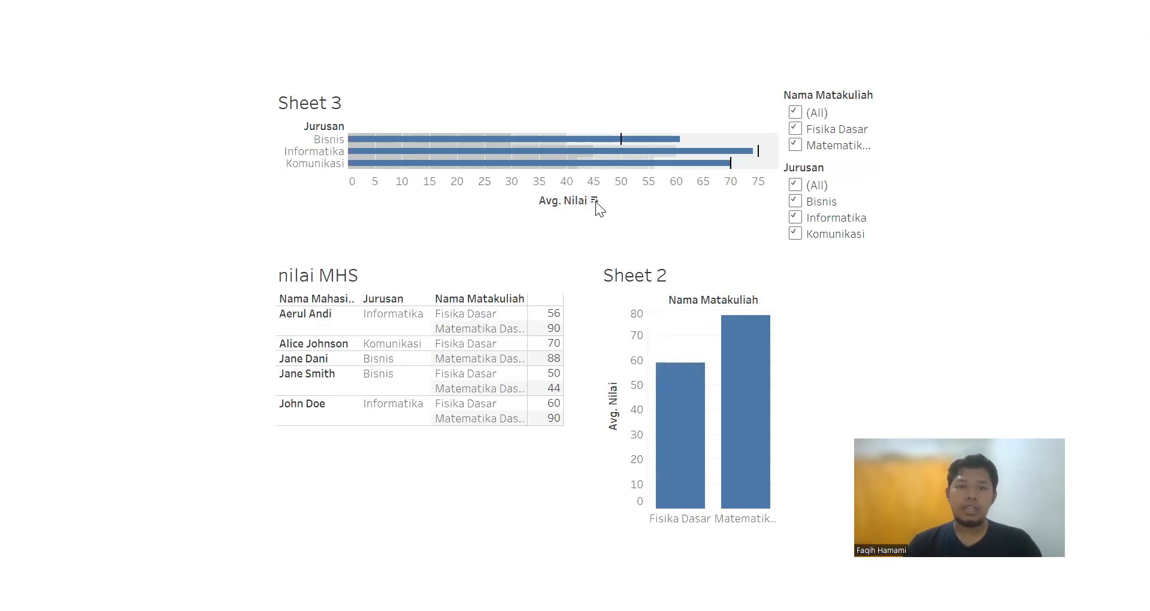
{"action": "key", "text": "Escape"}
{"action": "left_click", "coordinate": [681, 266]}
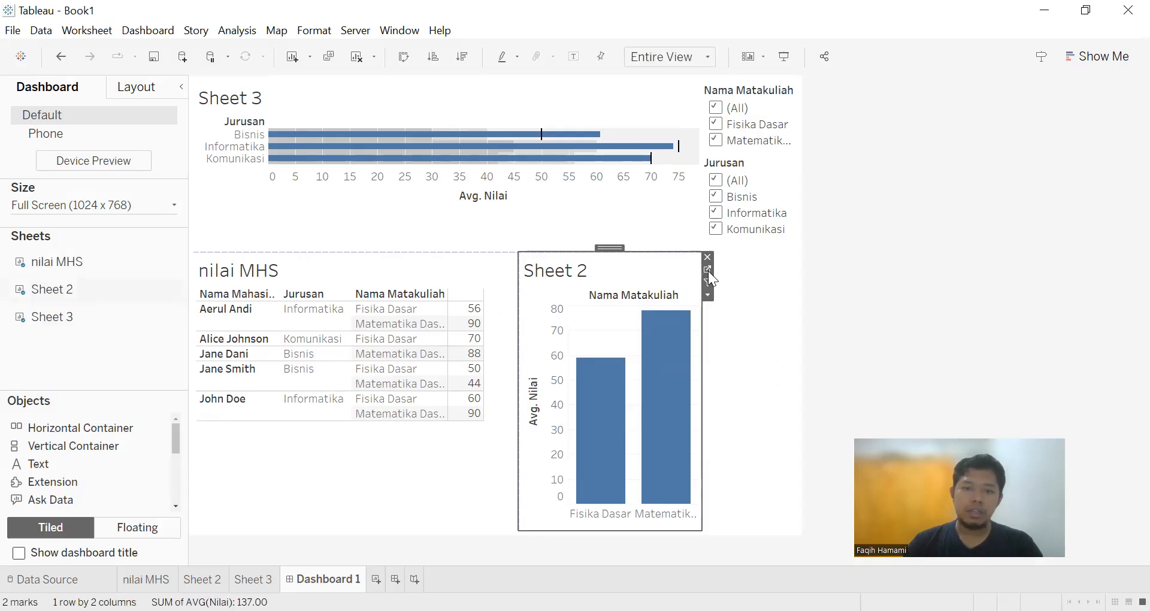
{"action": "left_click", "coordinate": [708, 270]}
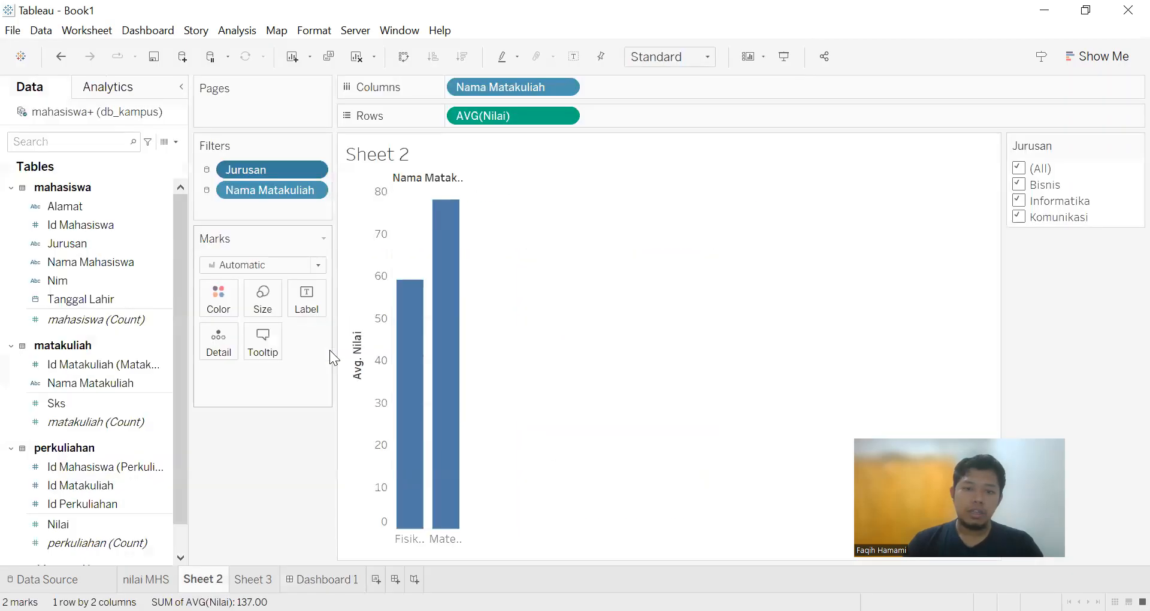
Step: Recolor the Sheet 2 bars light orange and return to Dashboard 1
{"action": "left_click", "coordinate": [225, 298]}
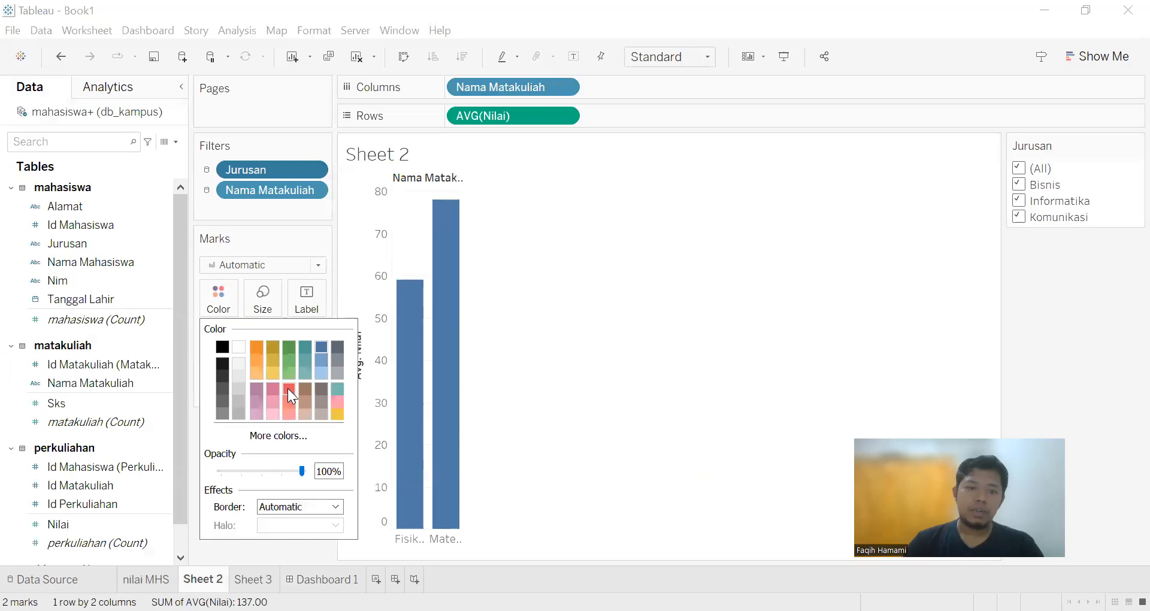
{"action": "left_click", "coordinate": [257, 359]}
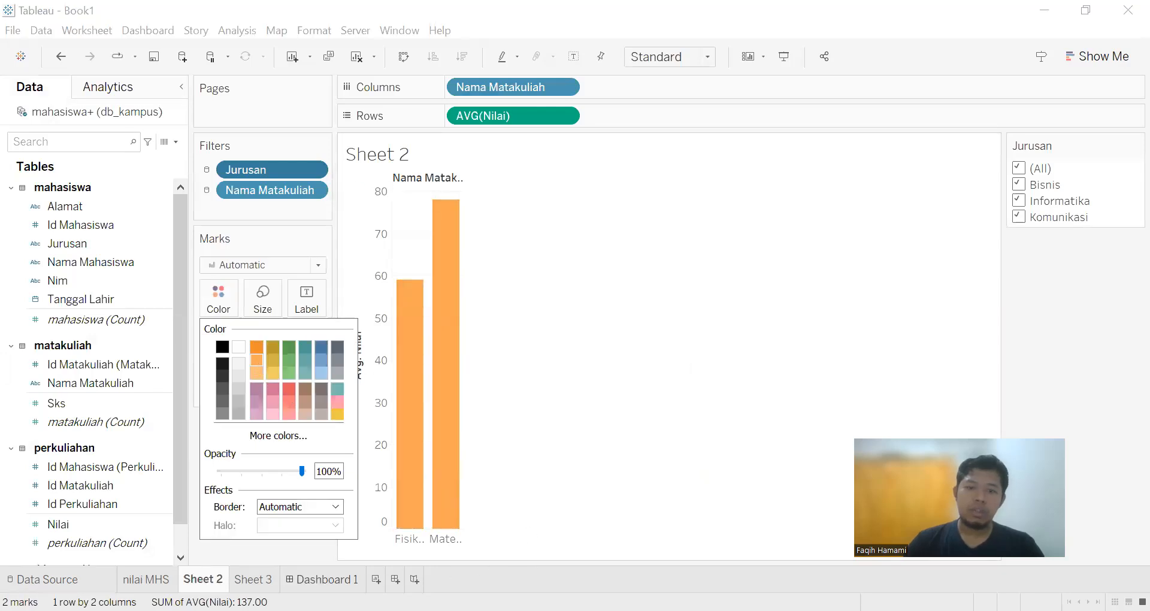
{"action": "left_click", "coordinate": [326, 579]}
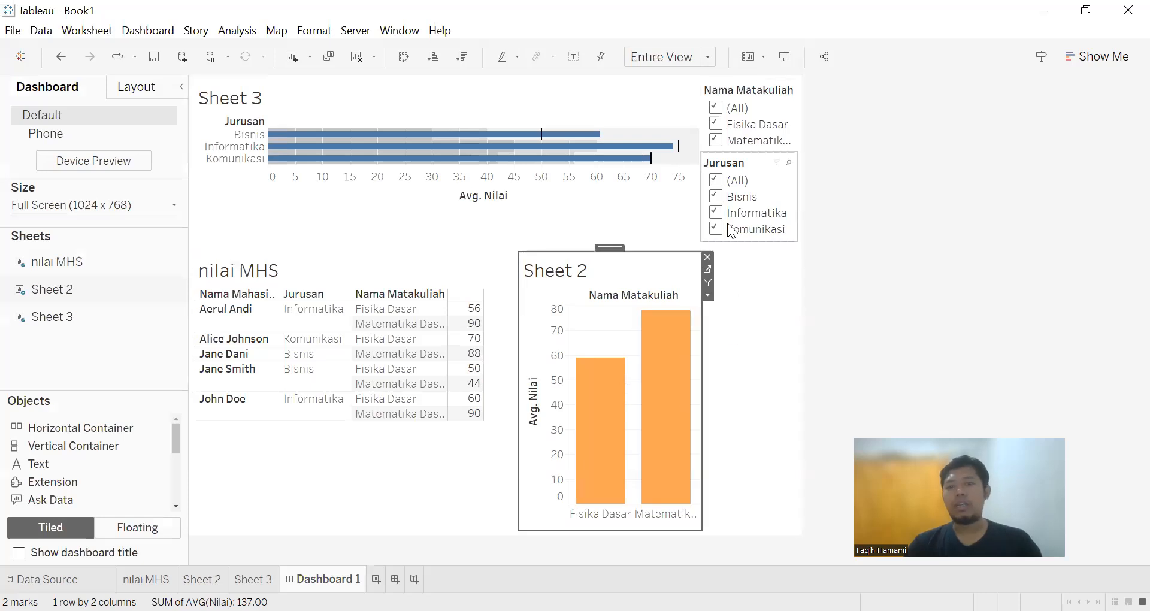
Step: Present the dashboard full screen, test its Nama Matakuliah filter by excluding and restoring Fisika Dasar, and leave the presentation
{"action": "left_click", "coordinate": [790, 53]}
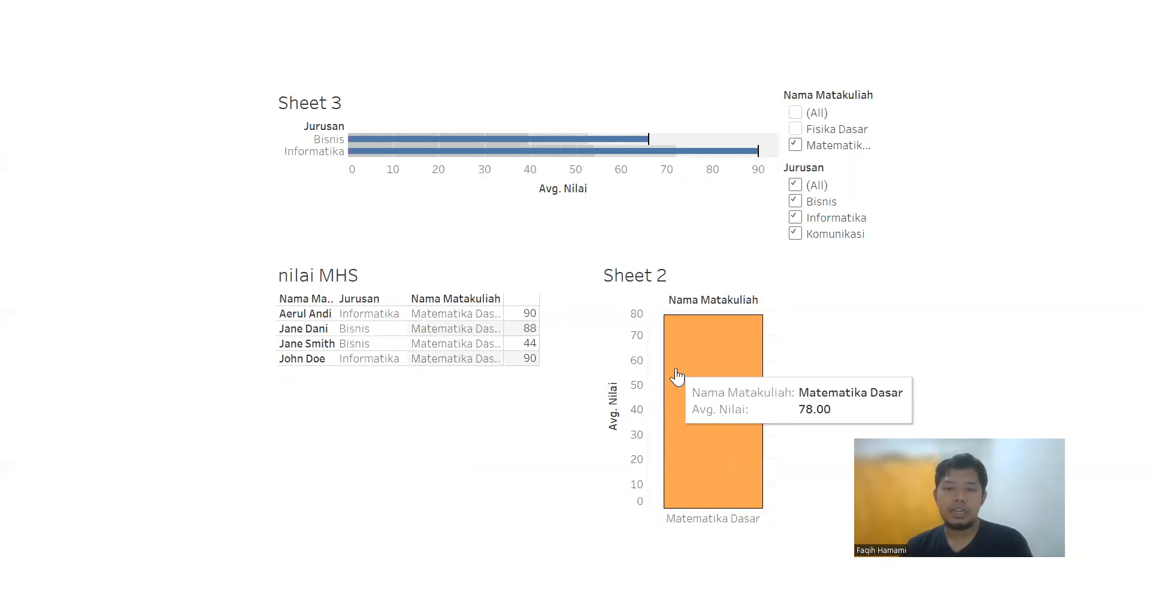
{"action": "left_click", "coordinate": [797, 130]}
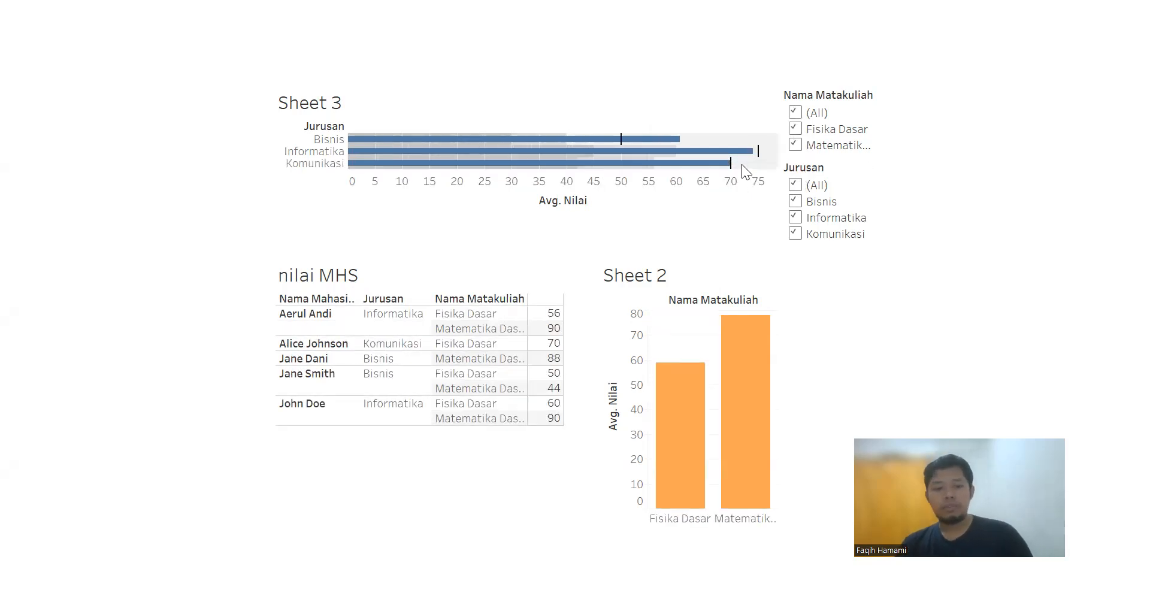
{"action": "mouse_move", "coordinate": [717, 151]}
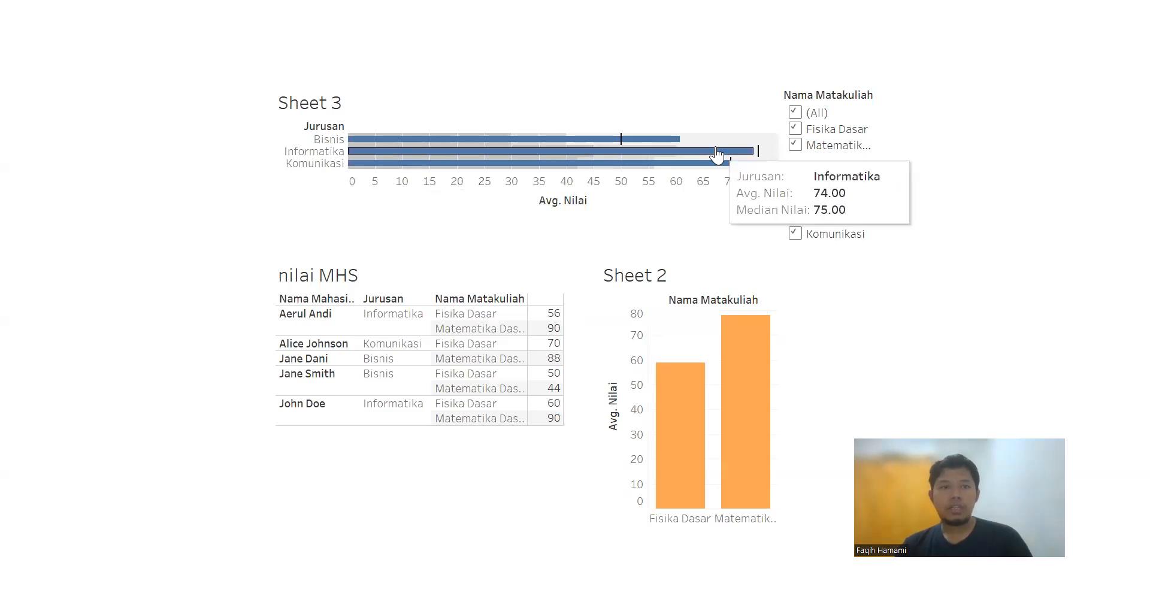
{"action": "key", "text": "Escape"}
Step: Save the workbook as a Tableau Workbook named perkuliahandashboard in the Workbooks folder
{"action": "left_click", "coordinate": [13, 30]}
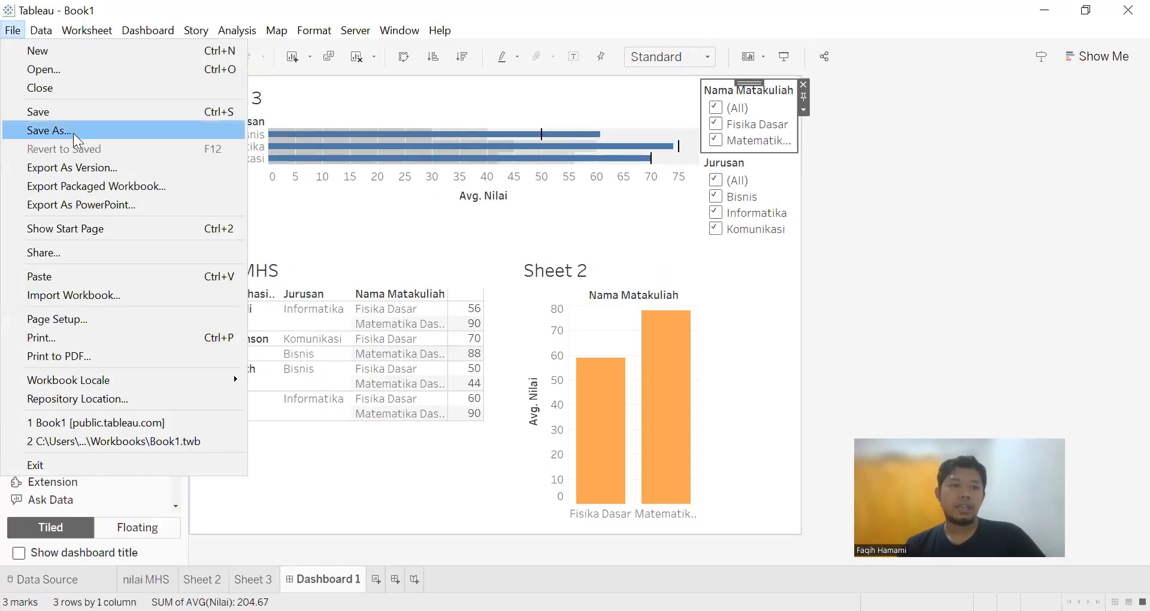
{"action": "left_click", "coordinate": [73, 131]}
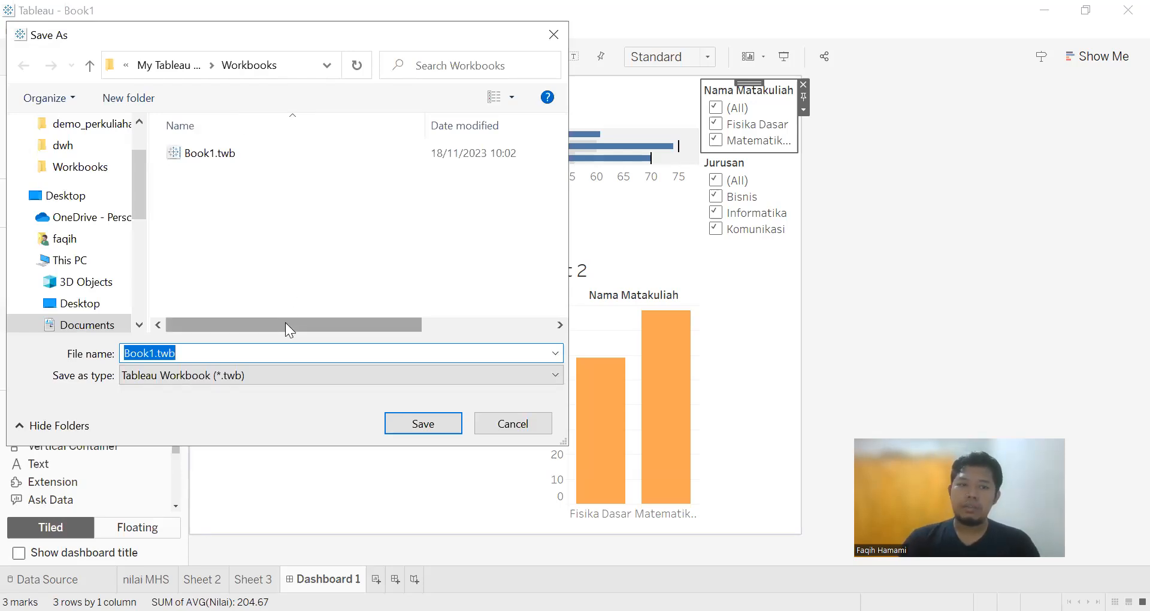
{"action": "type", "text": "perkuliahan"}
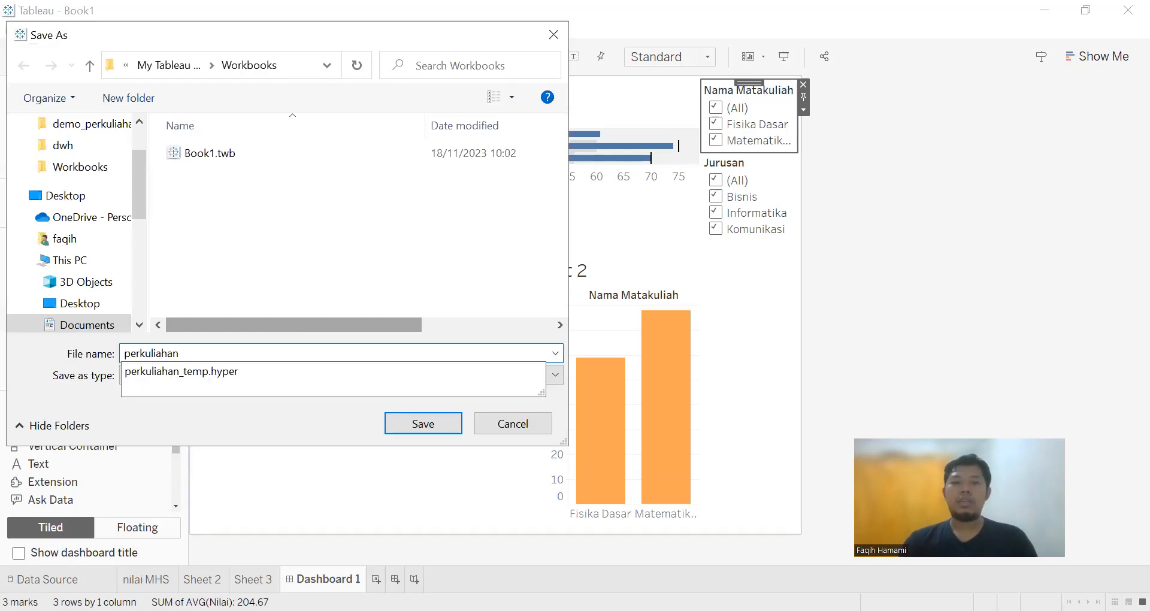
{"action": "type", "text": "dashboard"}
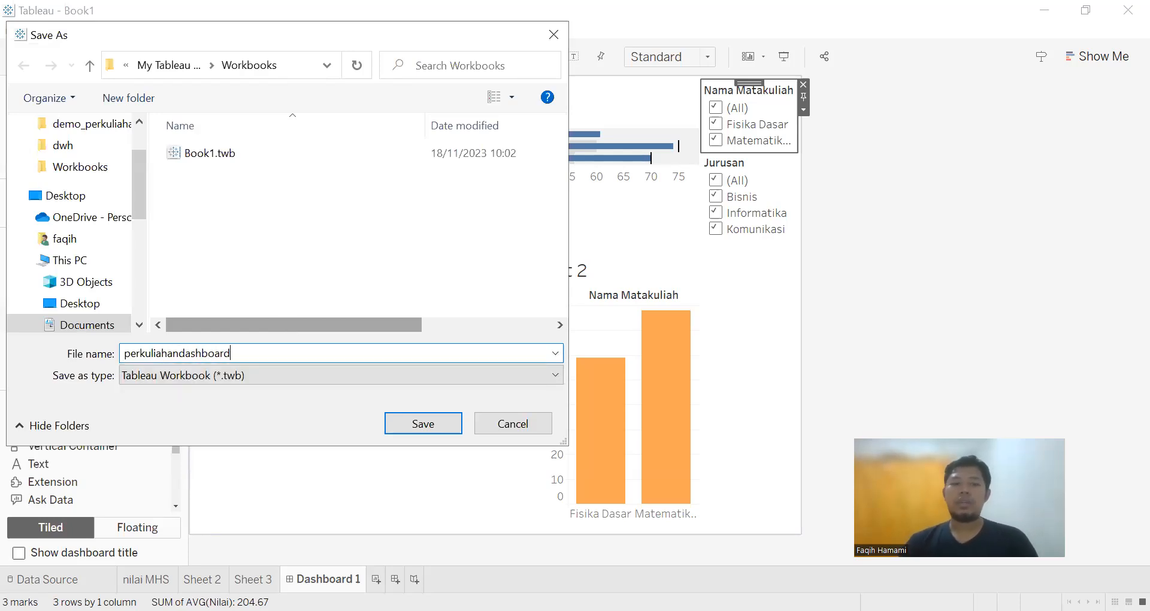
{"action": "key", "text": "Return"}
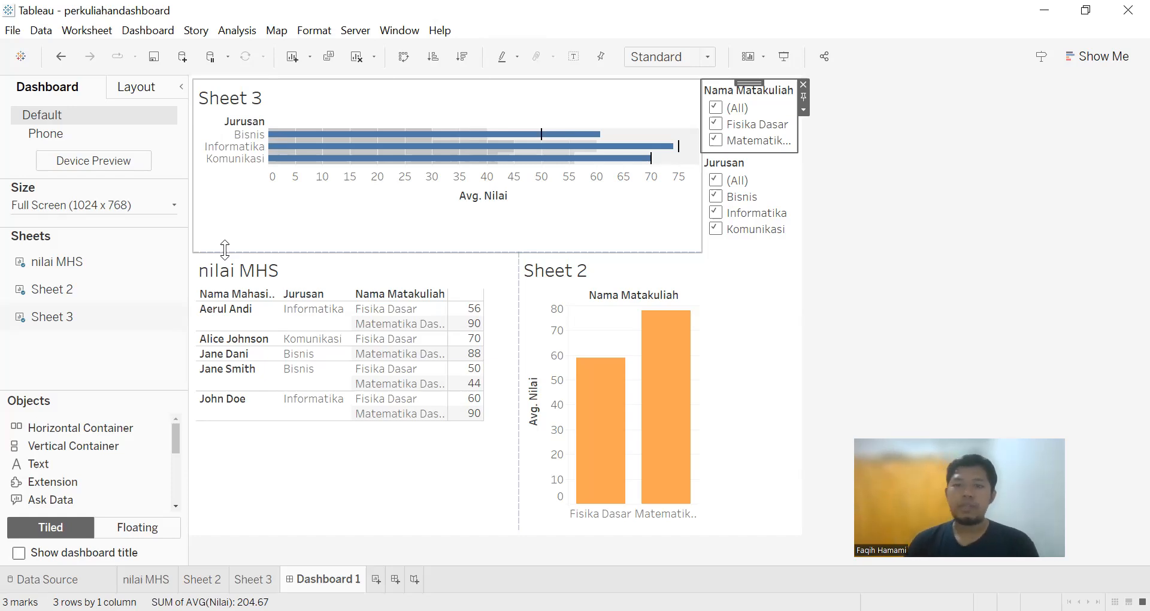
Step: Publish the perkuliahandashboard workbook to Tableau Public
{"action": "left_click", "coordinate": [905, 166]}
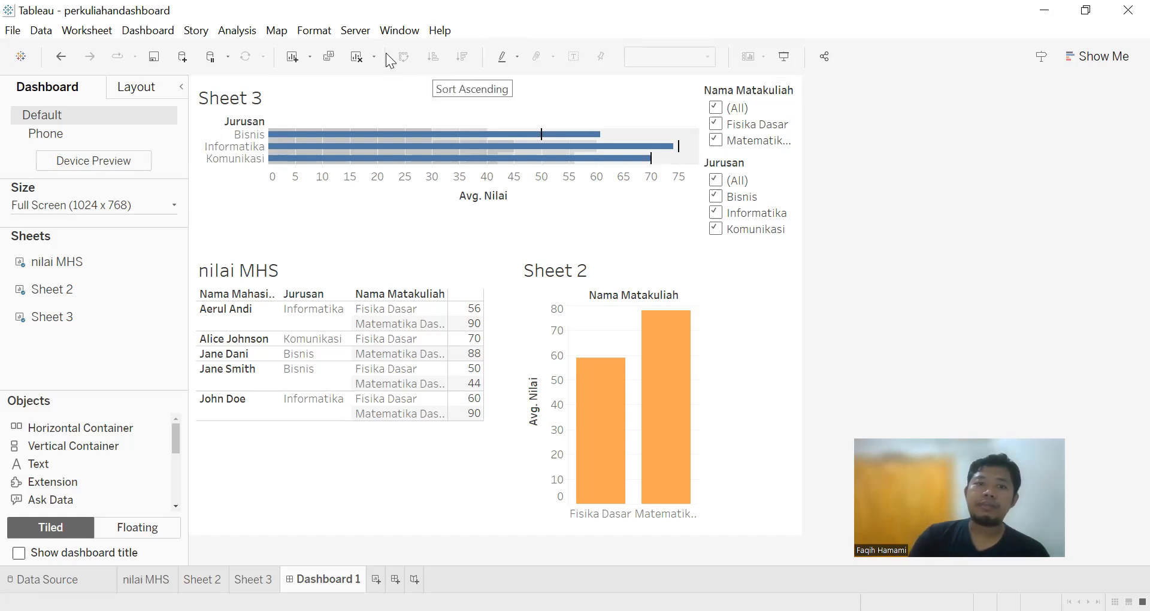
{"action": "left_click", "coordinate": [362, 35]}
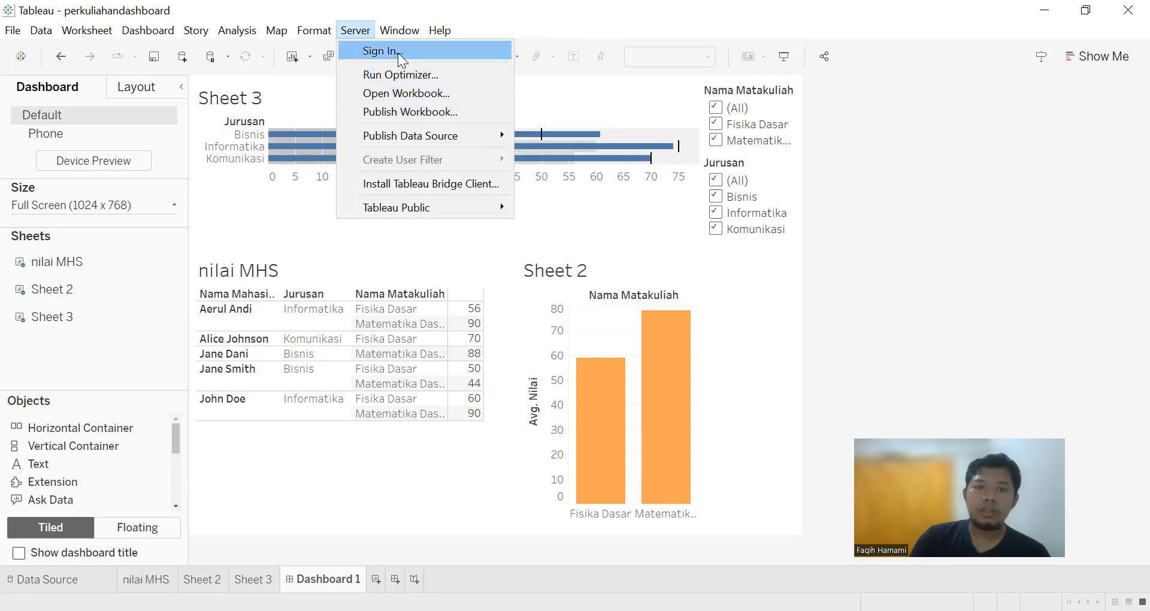
{"action": "mouse_move", "coordinate": [443, 200]}
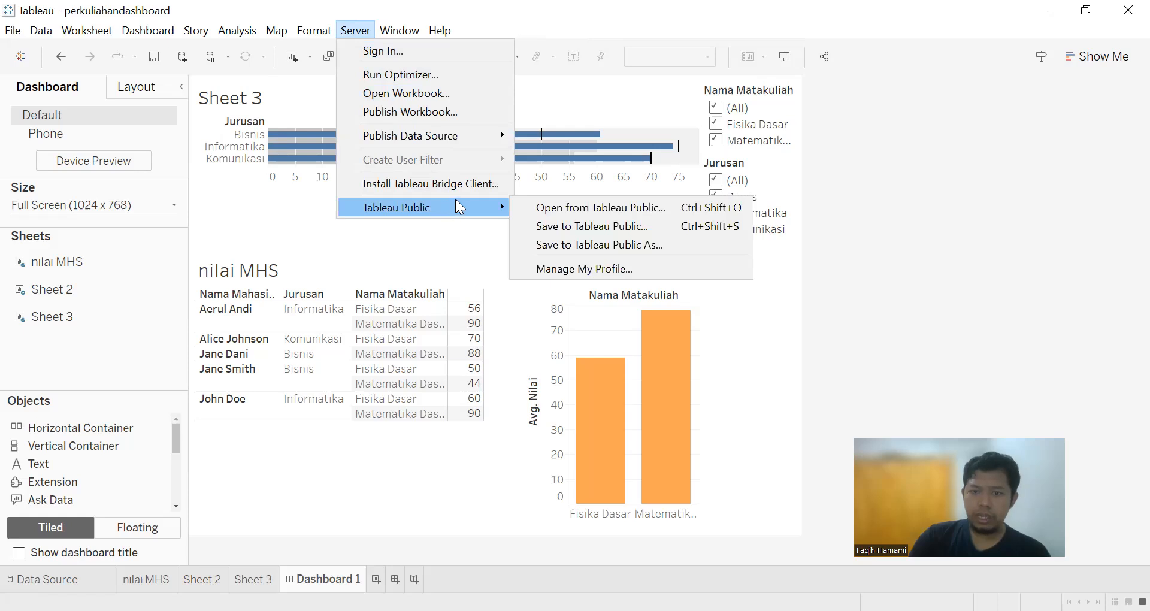
{"action": "left_click", "coordinate": [607, 229]}
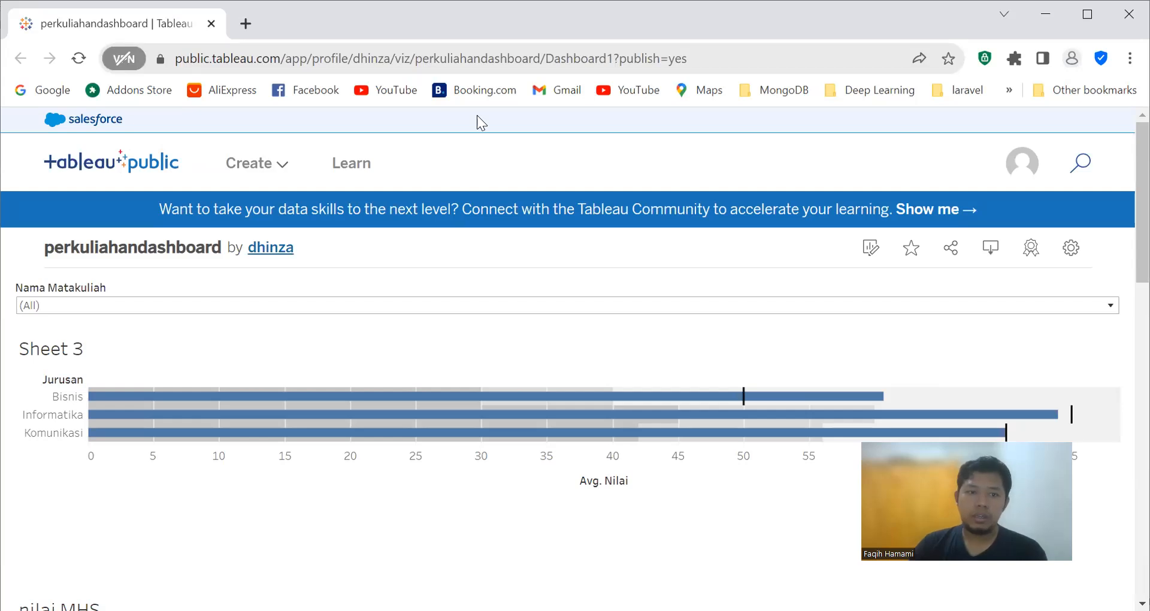
Step: Maximize the browser and look through the published dashboard's Sheet 3, nilai MHS and Sheet 2 views
{"action": "key", "text": "super+Up"}
{"action": "scroll", "coordinate": [432, 407], "scroll_direction": "down", "scroll_amount": 1}
{"action": "scroll", "coordinate": [433, 407], "scroll_direction": "down", "scroll_amount": 8}
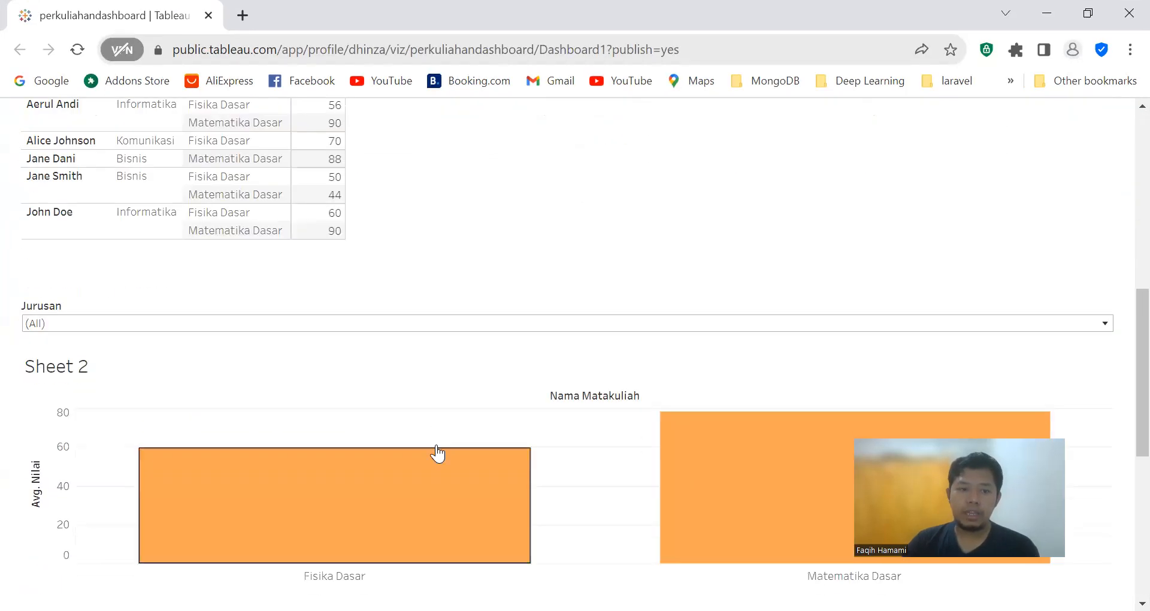
{"action": "scroll", "coordinate": [429, 436], "scroll_direction": "up", "scroll_amount": 7}
{"action": "scroll", "coordinate": [425, 423], "scroll_direction": "up", "scroll_amount": 3}
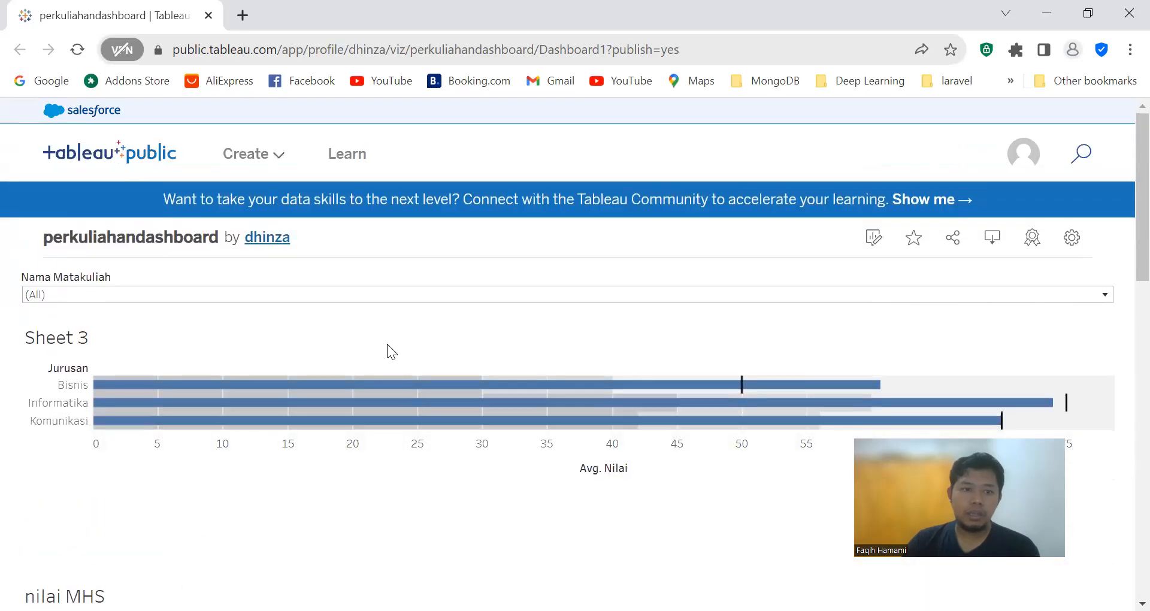
{"action": "scroll", "coordinate": [388, 328], "scroll_direction": "down", "scroll_amount": 2}
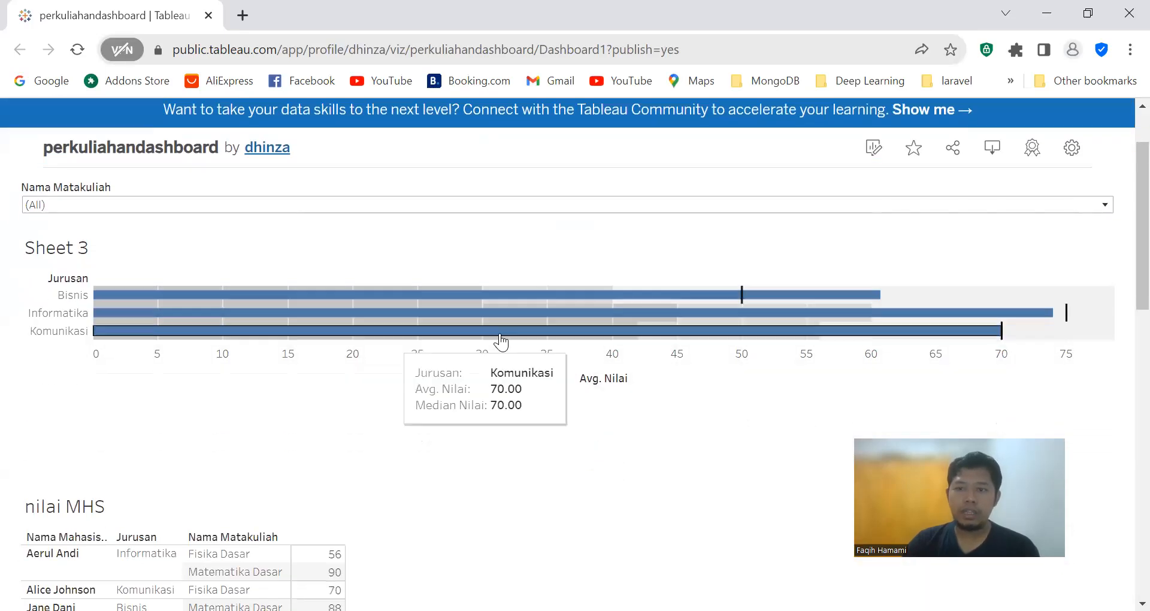
{"action": "scroll", "coordinate": [264, 257], "scroll_direction": "down", "scroll_amount": 7}
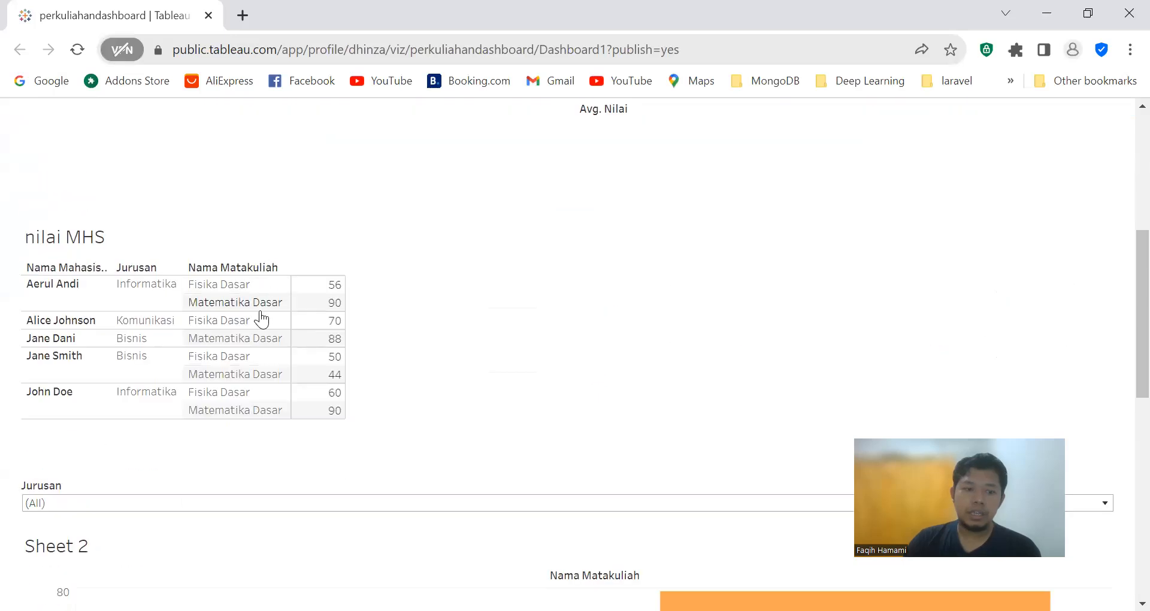
{"action": "scroll", "coordinate": [257, 316], "scroll_direction": "up", "scroll_amount": 10}
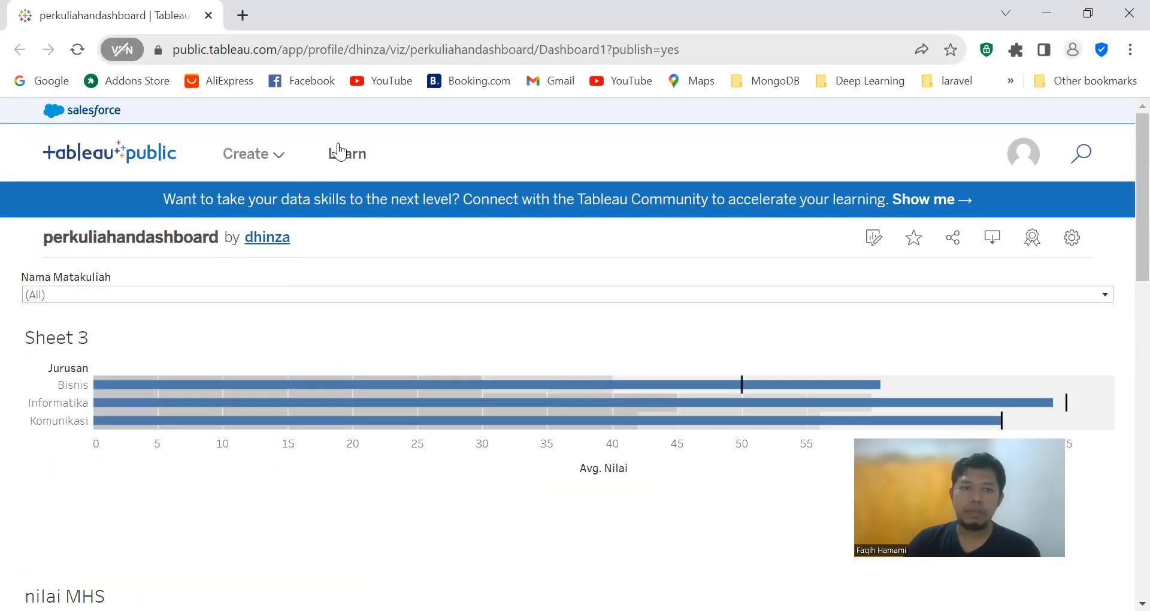
Step: Point out the published page's web address, exclude Fisika Dasar in the Nama Matakuliah filter, and review the filtered sheets
{"action": "left_click", "coordinate": [298, 49]}
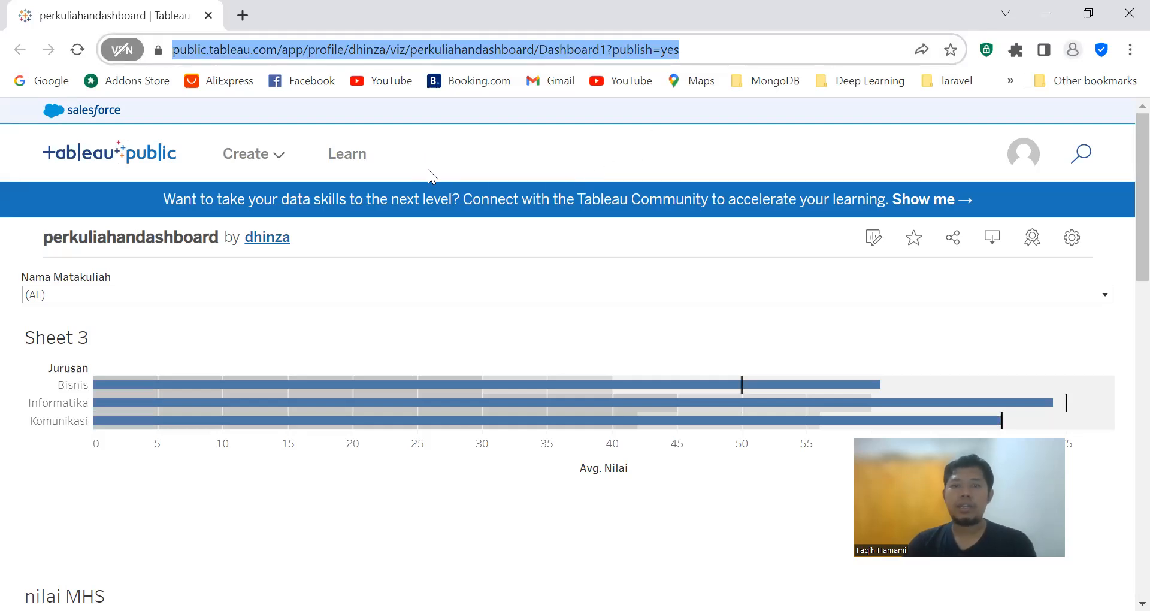
{"action": "left_click", "coordinate": [385, 247]}
{"action": "scroll", "coordinate": [218, 276], "scroll_direction": "down", "scroll_amount": 2}
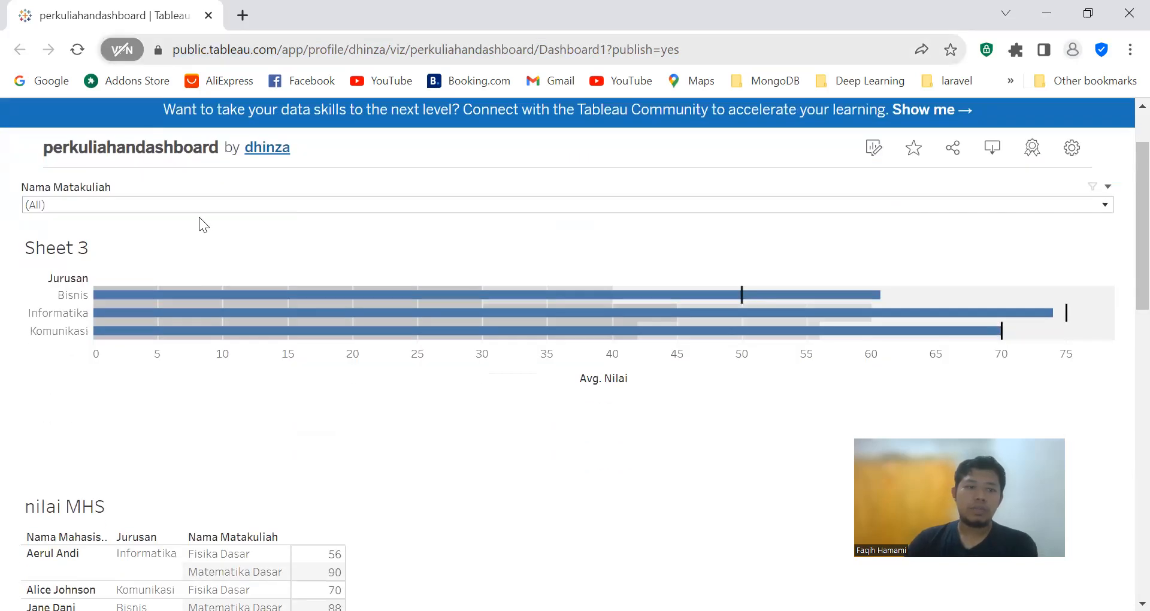
{"action": "left_click", "coordinate": [211, 207]}
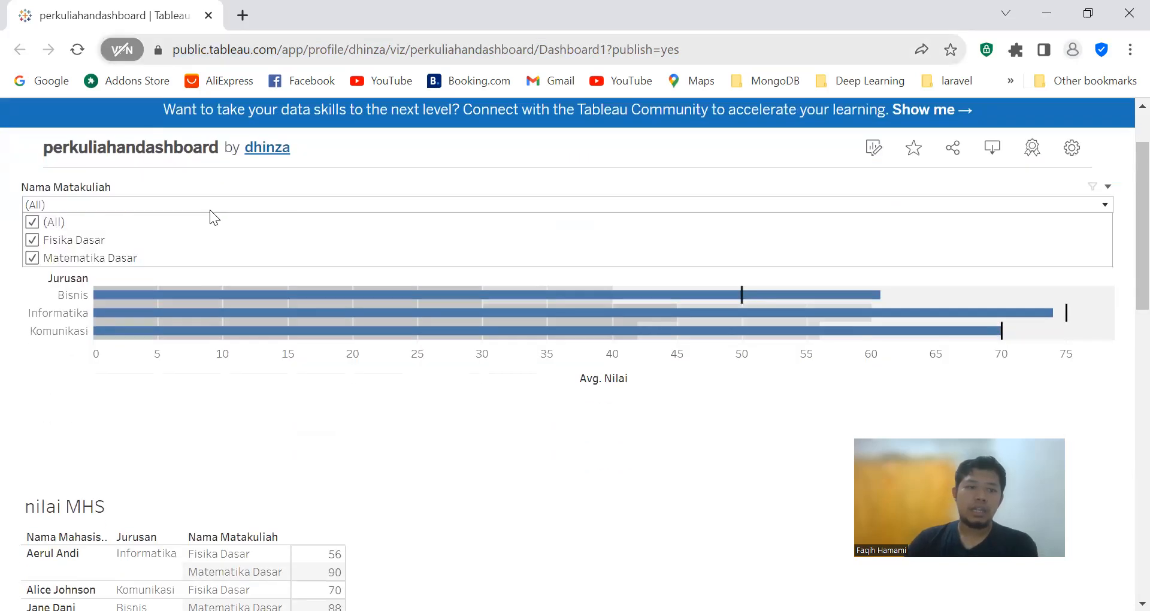
{"action": "left_click", "coordinate": [33, 240]}
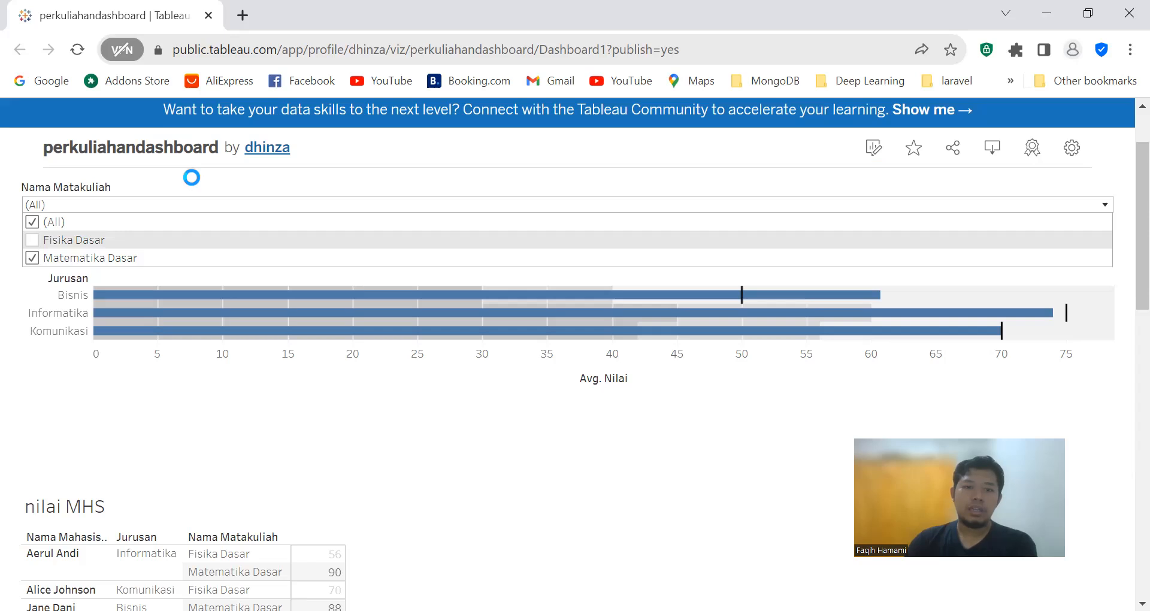
{"action": "scroll", "coordinate": [705, 439], "scroll_direction": "down", "scroll_amount": 12}
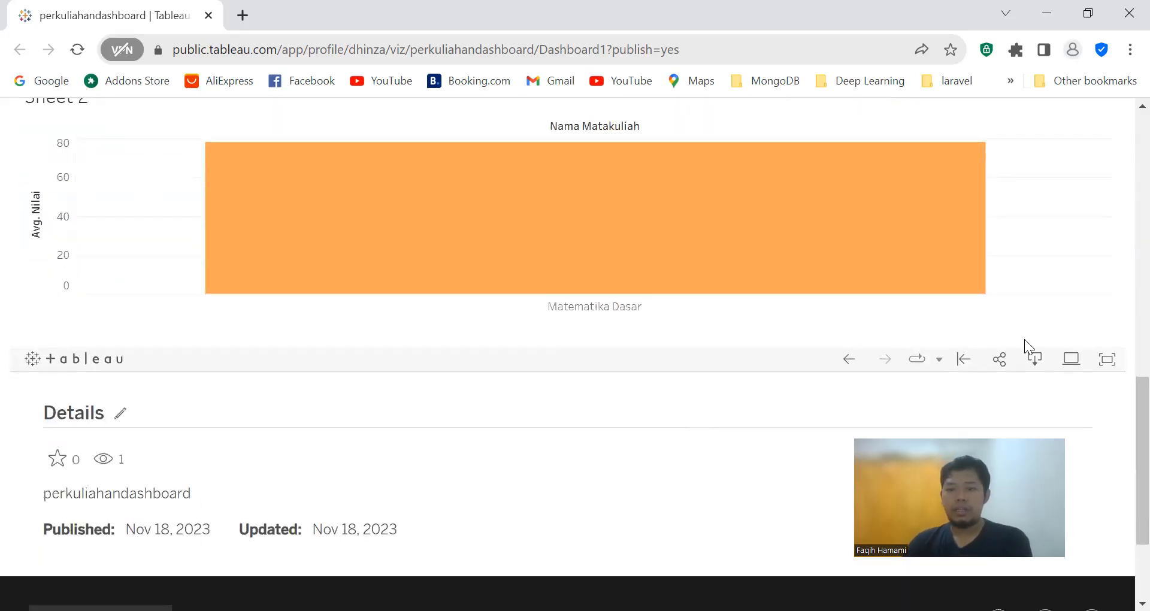
{"action": "scroll", "coordinate": [1109, 365], "scroll_direction": "up", "scroll_amount": 13}
{"action": "scroll", "coordinate": [1022, 352], "scroll_direction": "down", "scroll_amount": 7}
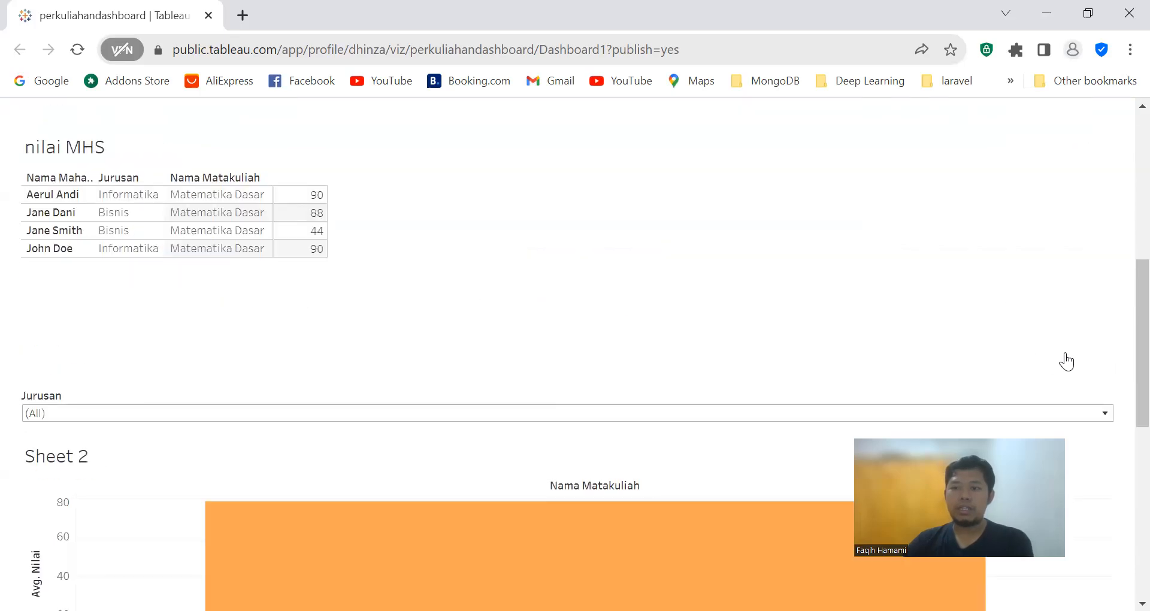
{"action": "scroll", "coordinate": [1055, 365], "scroll_direction": "up", "scroll_amount": 2}
{"action": "scroll", "coordinate": [1078, 336], "scroll_direction": "down", "scroll_amount": 9}
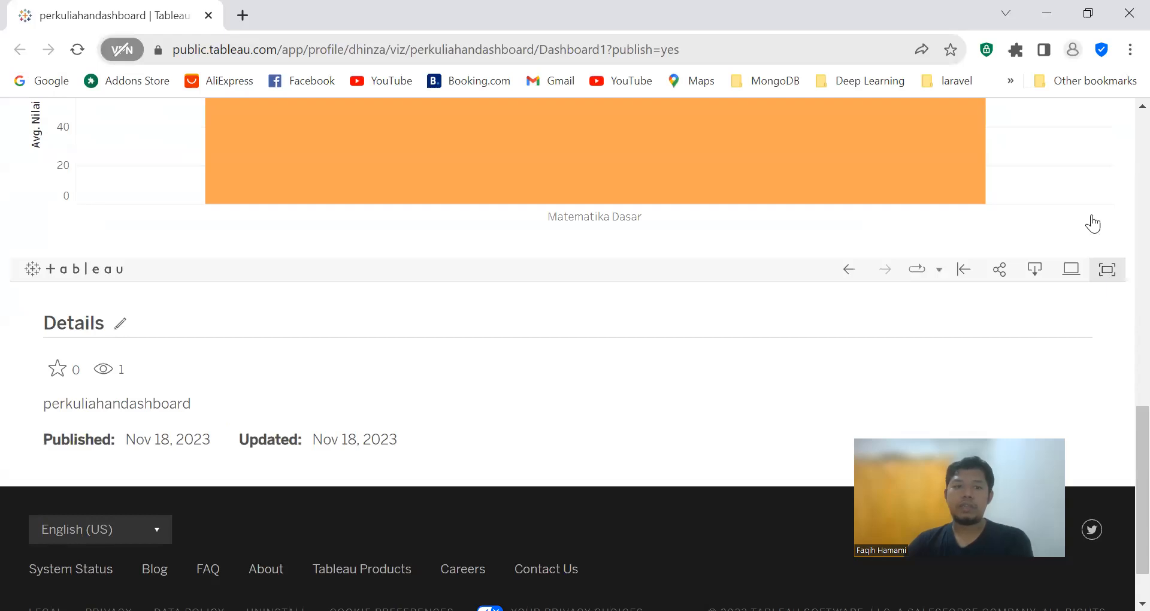
Step: Show the published dashboard in full screen and set the browser zoom to 75%
{"action": "left_click", "coordinate": [1107, 270]}
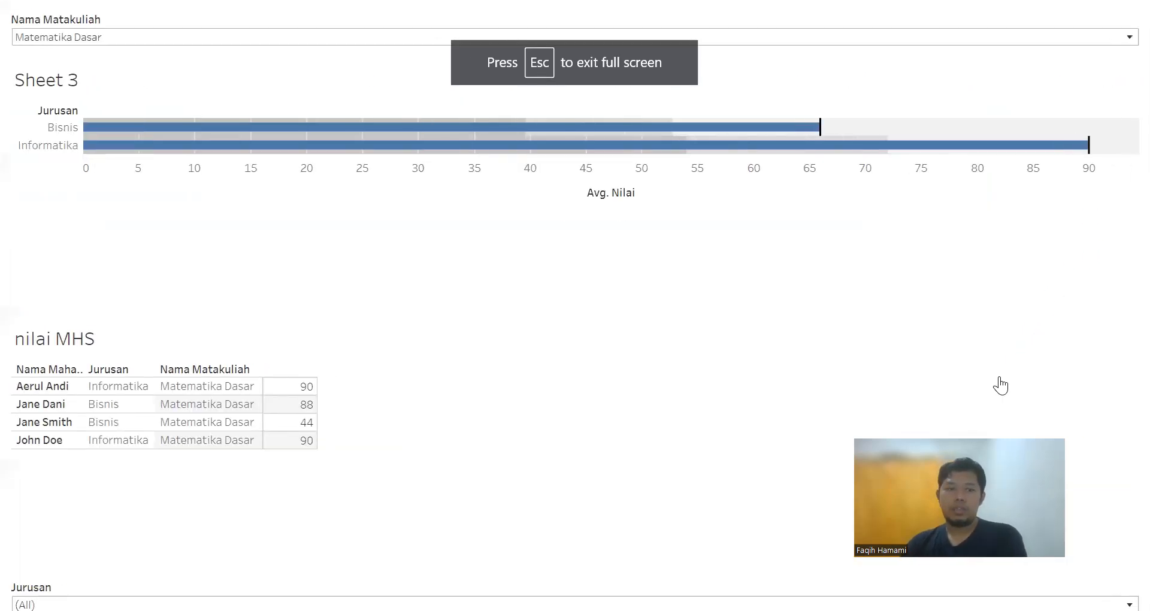
{"action": "key", "text": "ctrl+minus"}
{"action": "key", "text": "ctrl+minus"}
{"action": "key", "text": "ctrl+minus"}
{"action": "key", "text": "ctrl+minus"}
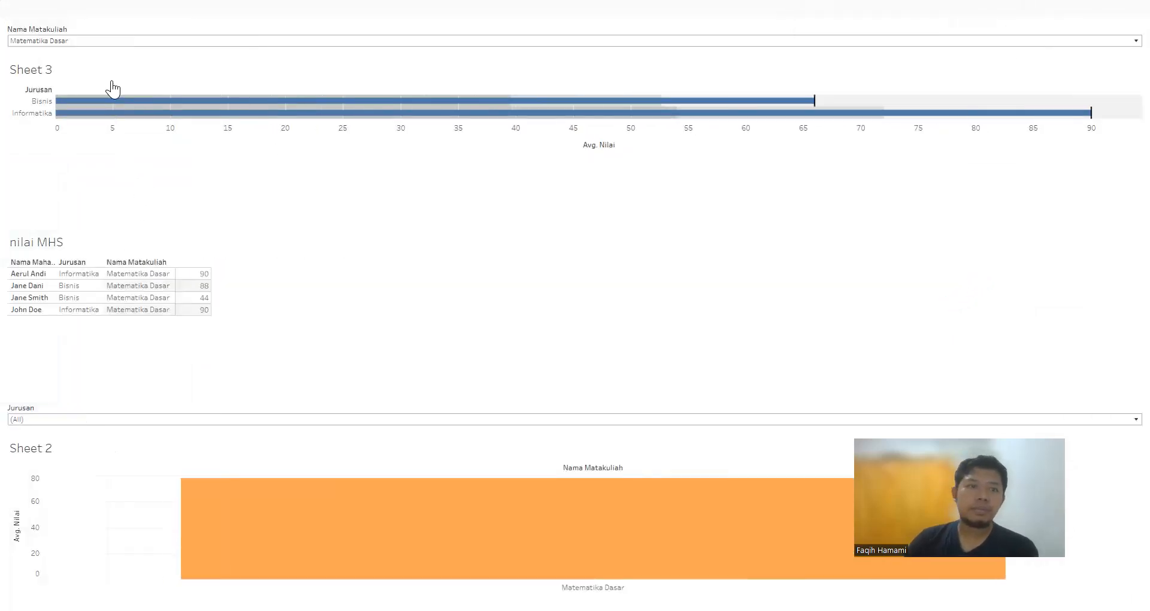
{"action": "key", "text": "ctrl+plus"}
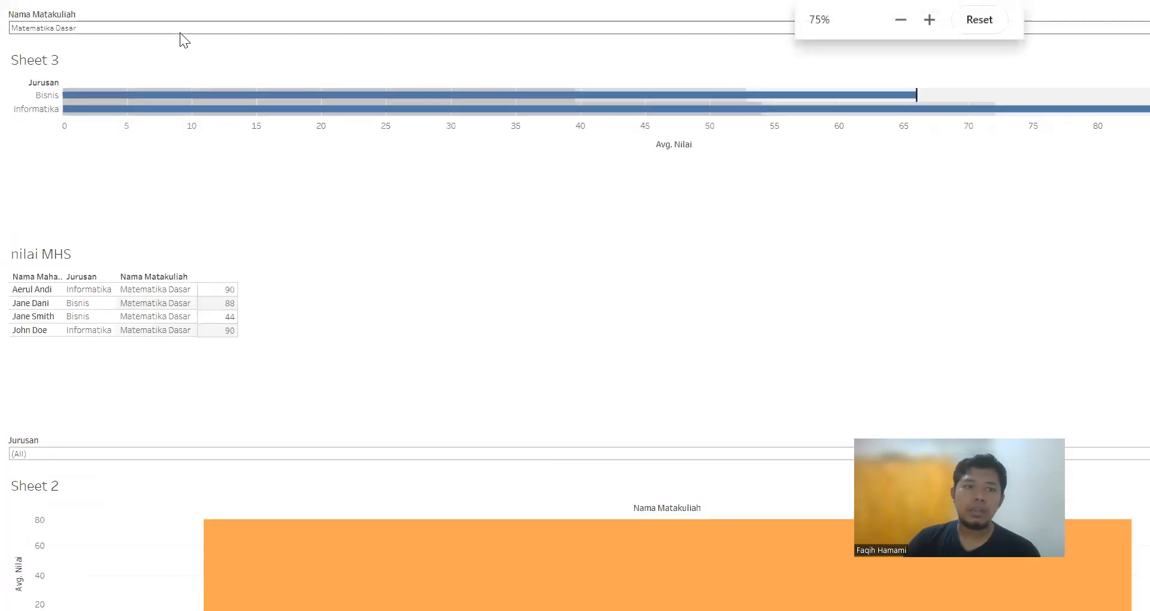
Step: Include Fisika Dasar again in the published Nama Matakuliah filter, then leave full screen and switch back to Tableau
{"action": "left_click", "coordinate": [179, 28]}
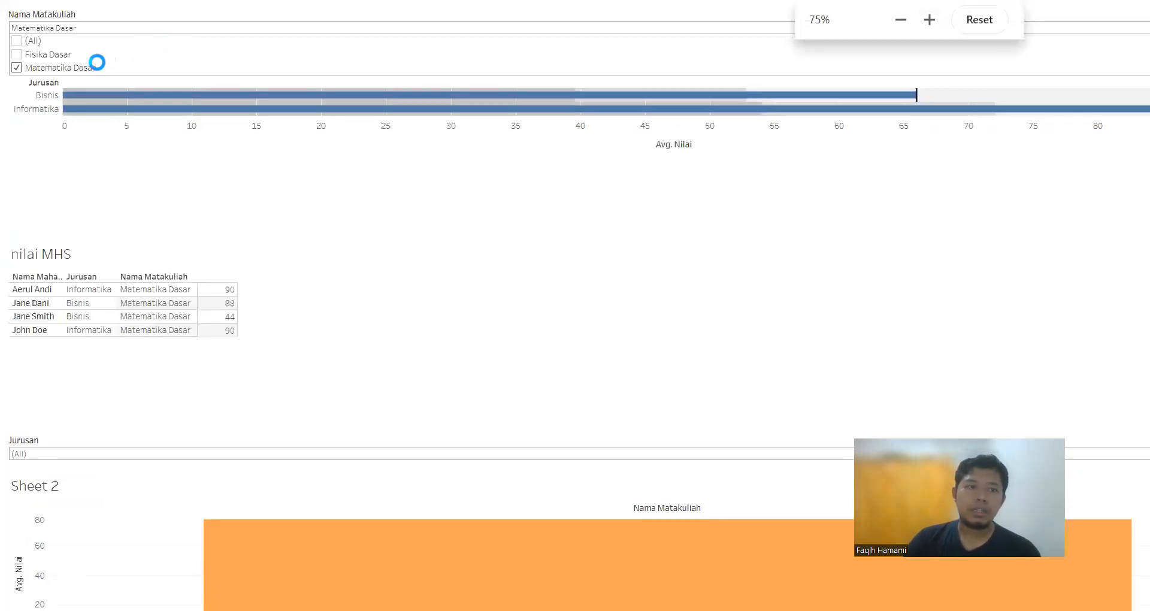
{"action": "left_click", "coordinate": [17, 54]}
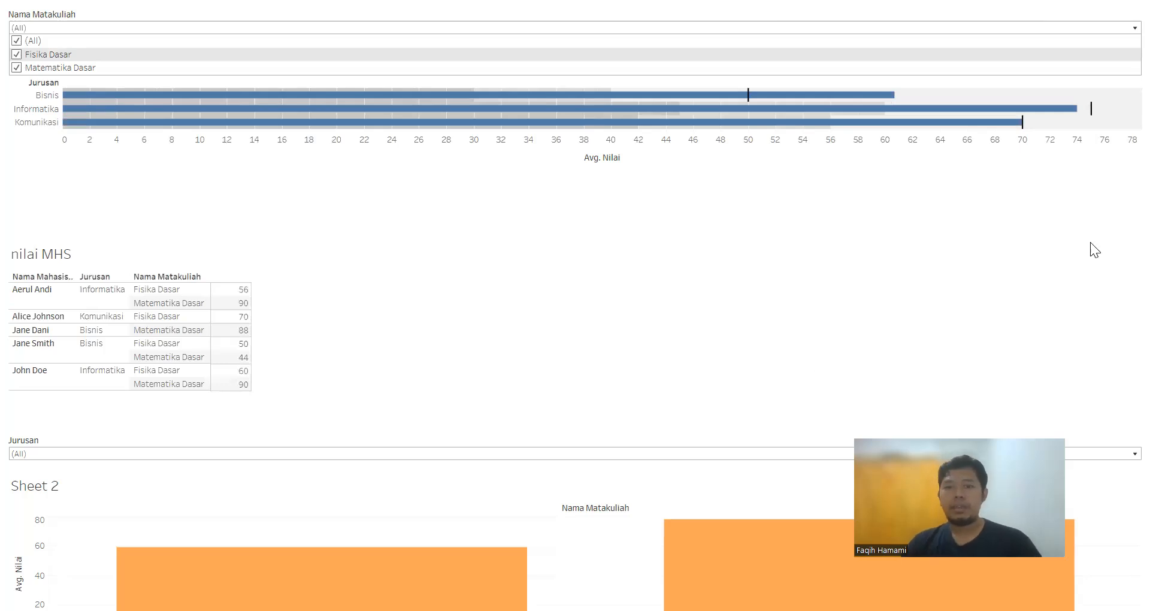
{"action": "key", "text": "Escape"}
{"action": "scroll", "coordinate": [862, 360], "scroll_direction": "up", "scroll_amount": 10}
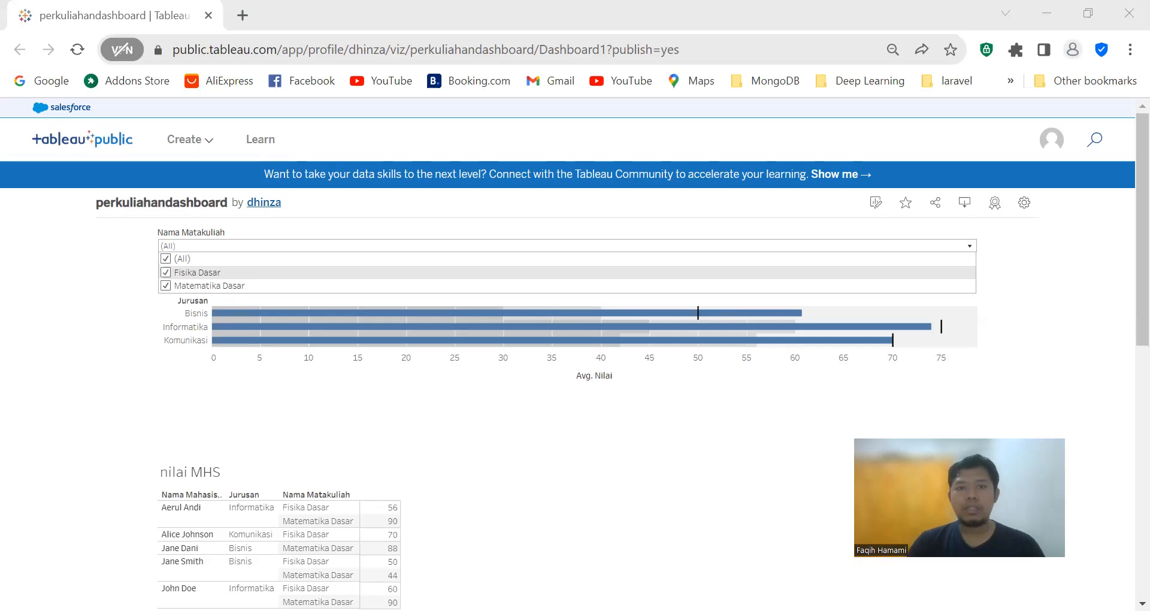
{"action": "key", "text": "alt+Tab"}
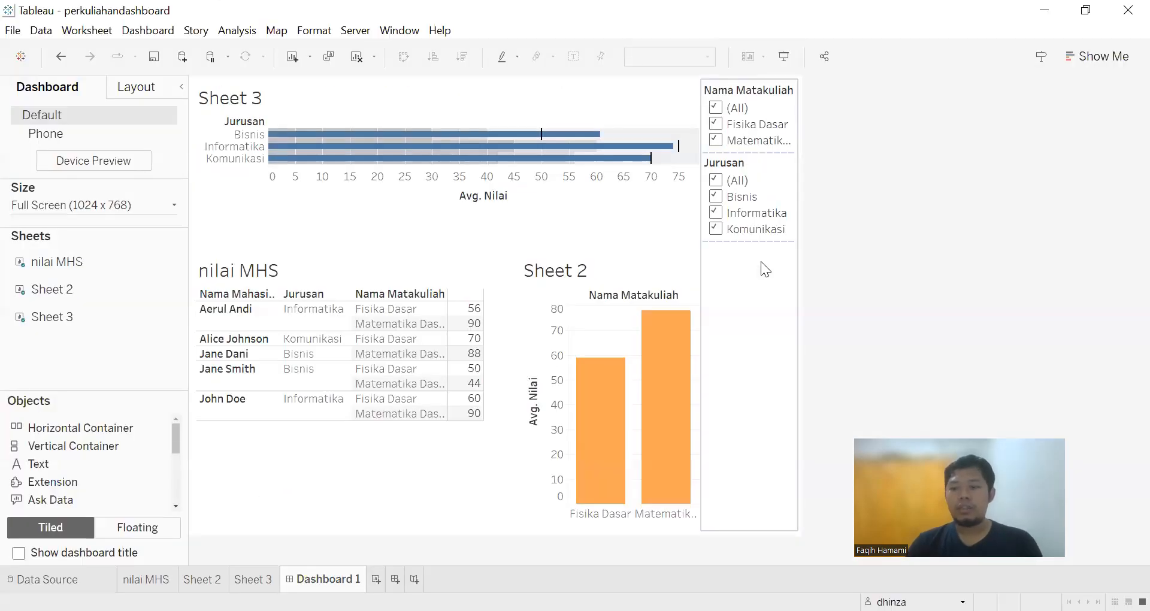